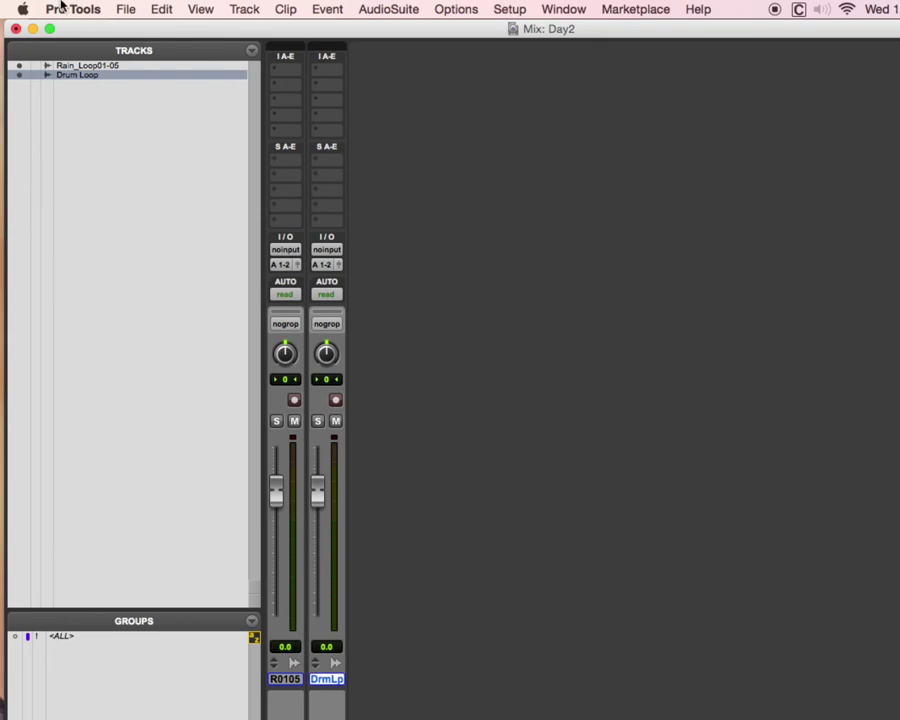
Open the preferences, examine the Display settings, and close the dialog without making changes.
click(62, 9)
click(98, 56)
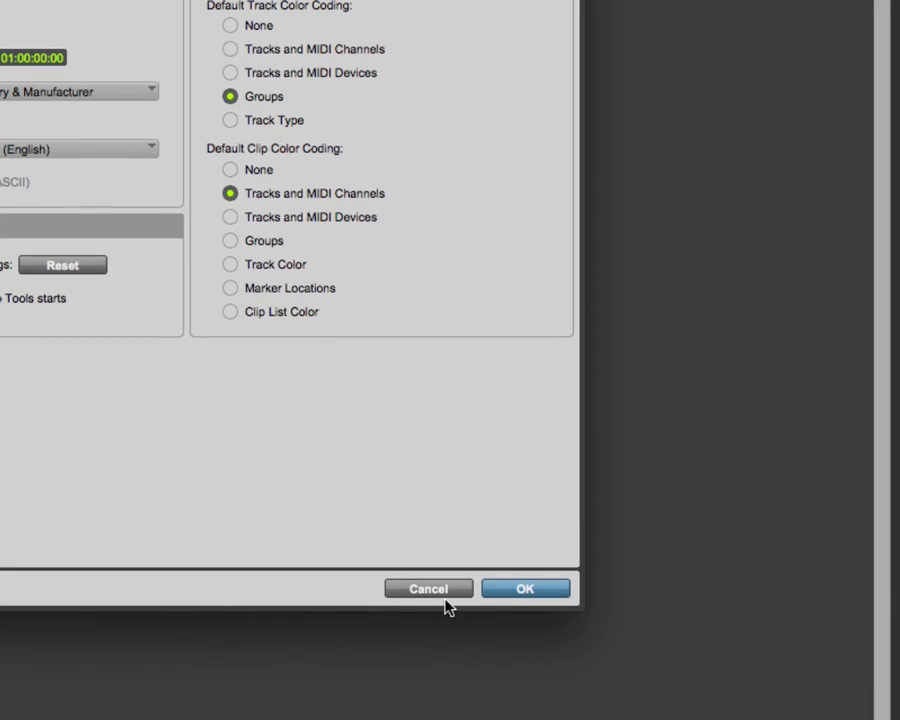
click(452, 594)
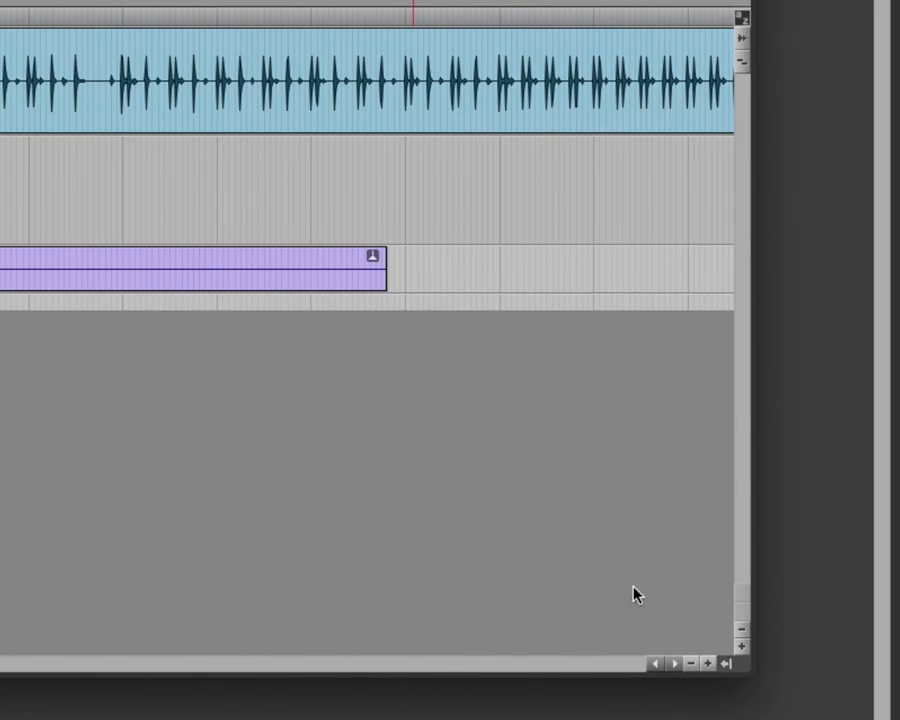
Show the Clips list, select the unused clips, and remove them from the session, approving the clearing of the clip still in use.
click(727, 663)
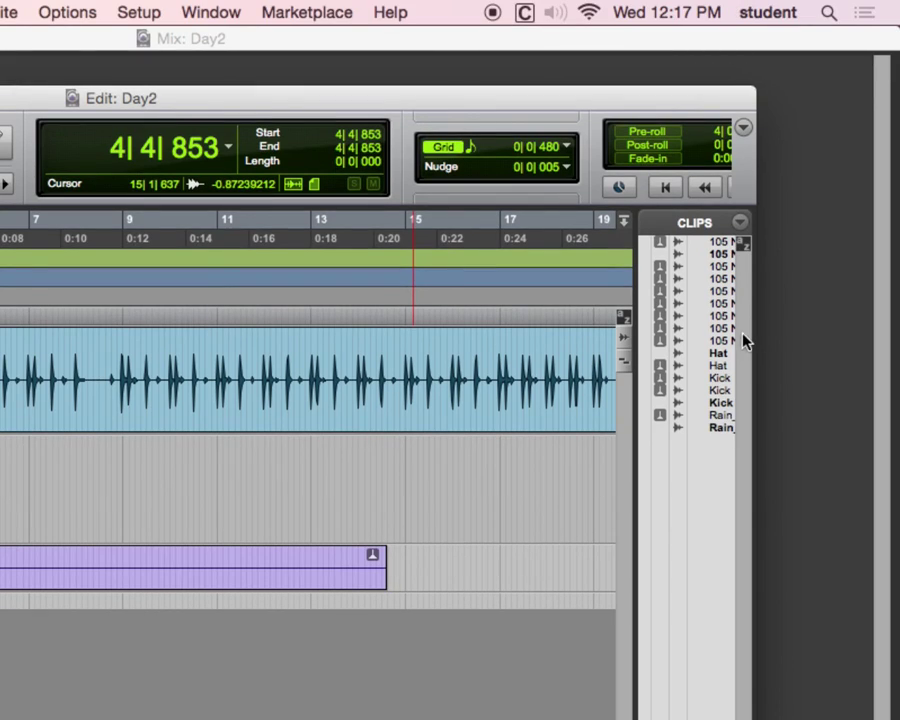
click(740, 222)
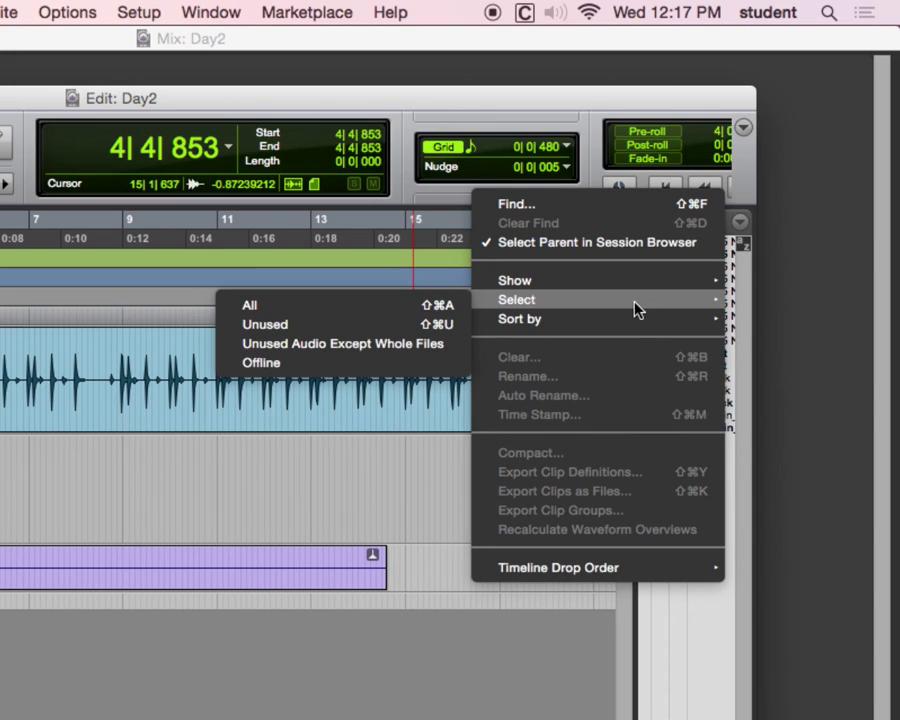
mouse_move(505, 299)
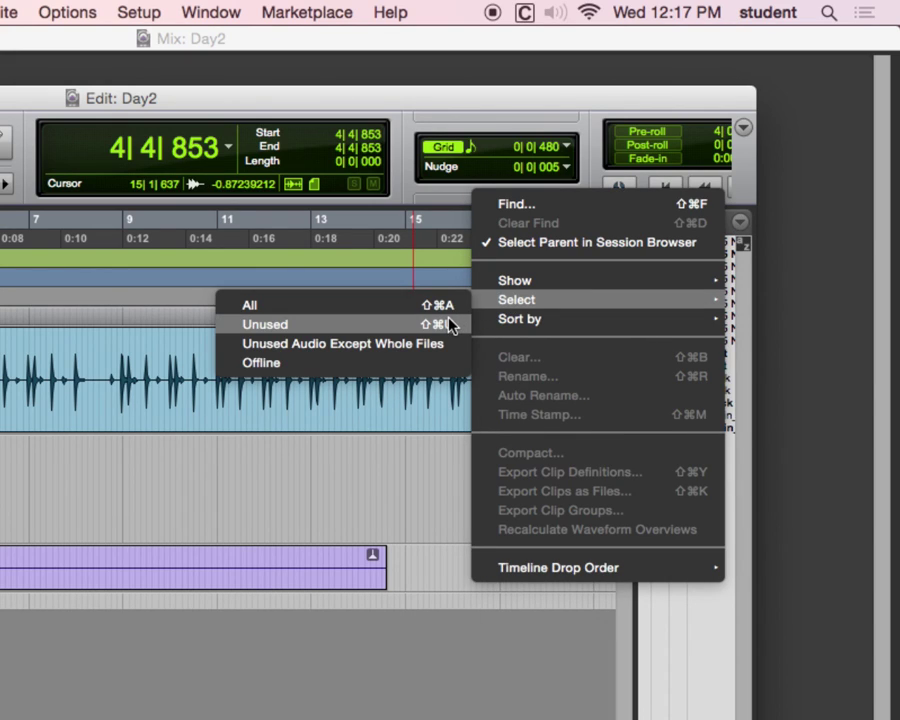
click(450, 325)
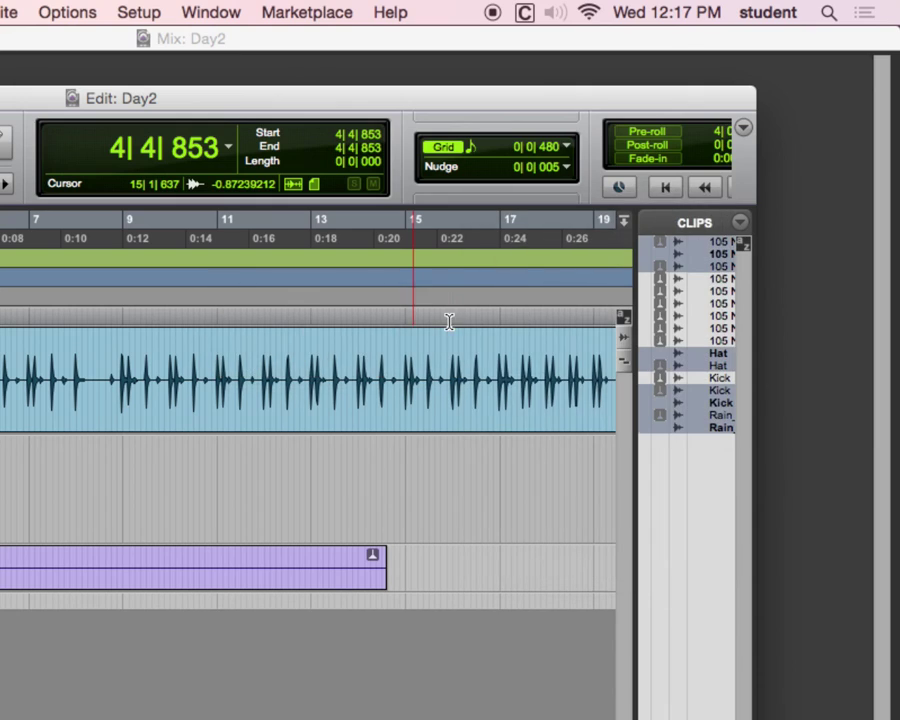
click(740, 222)
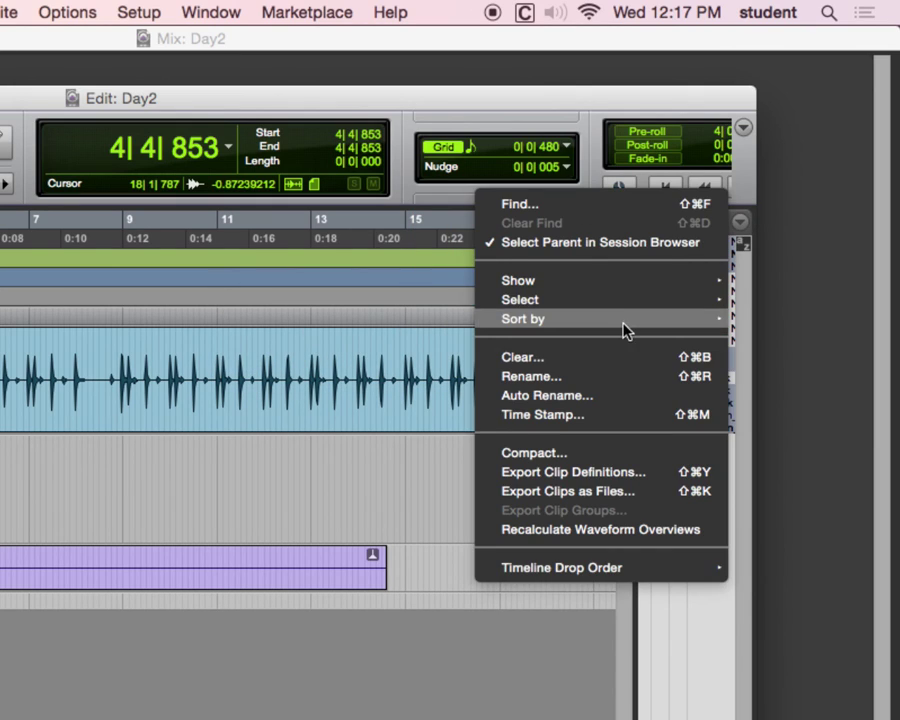
click(600, 360)
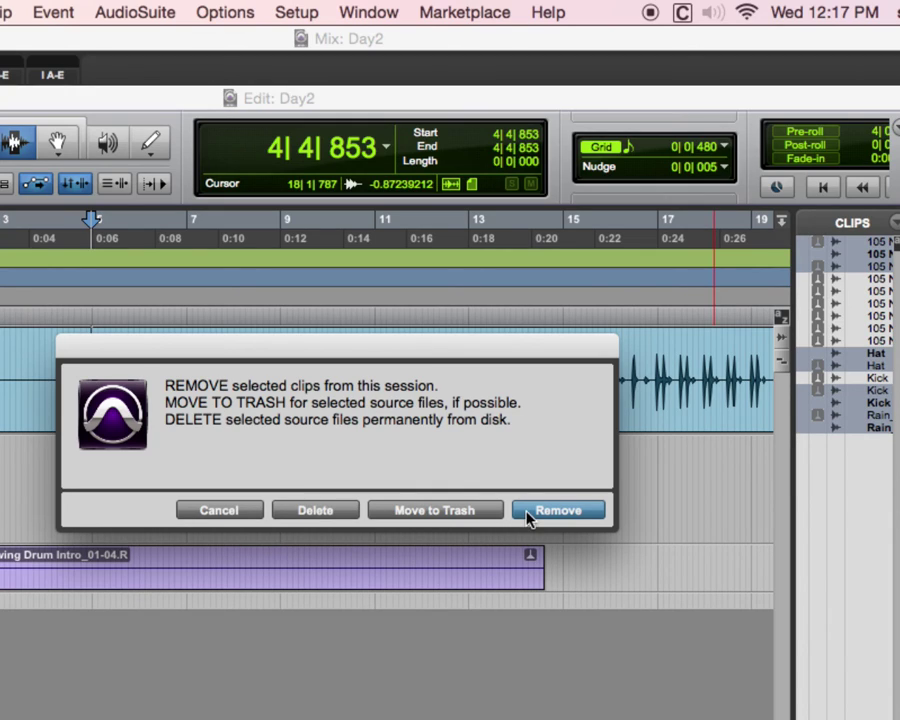
click(529, 514)
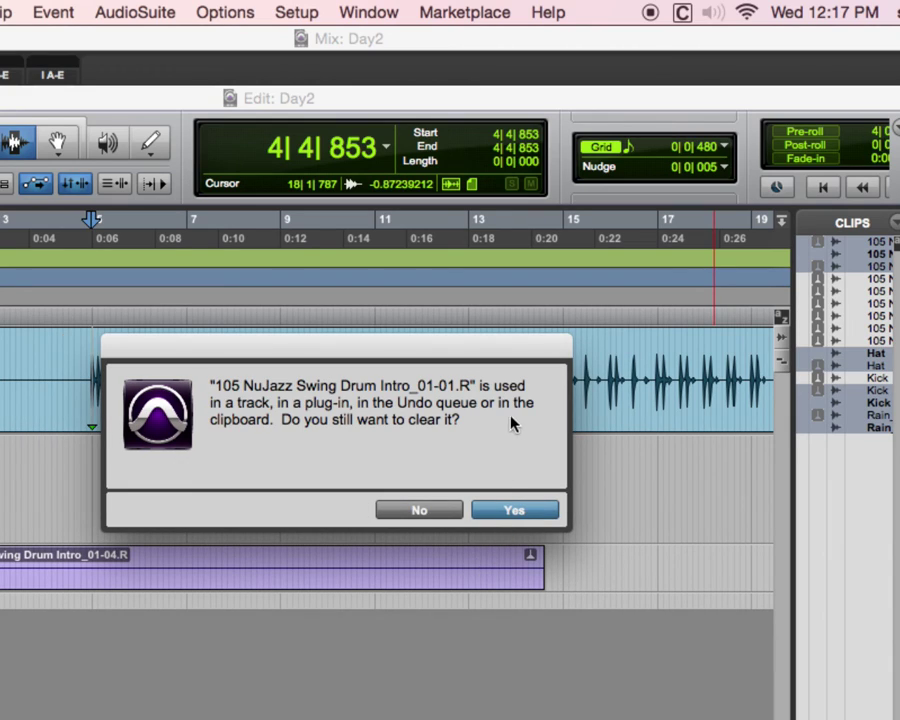
click(495, 511)
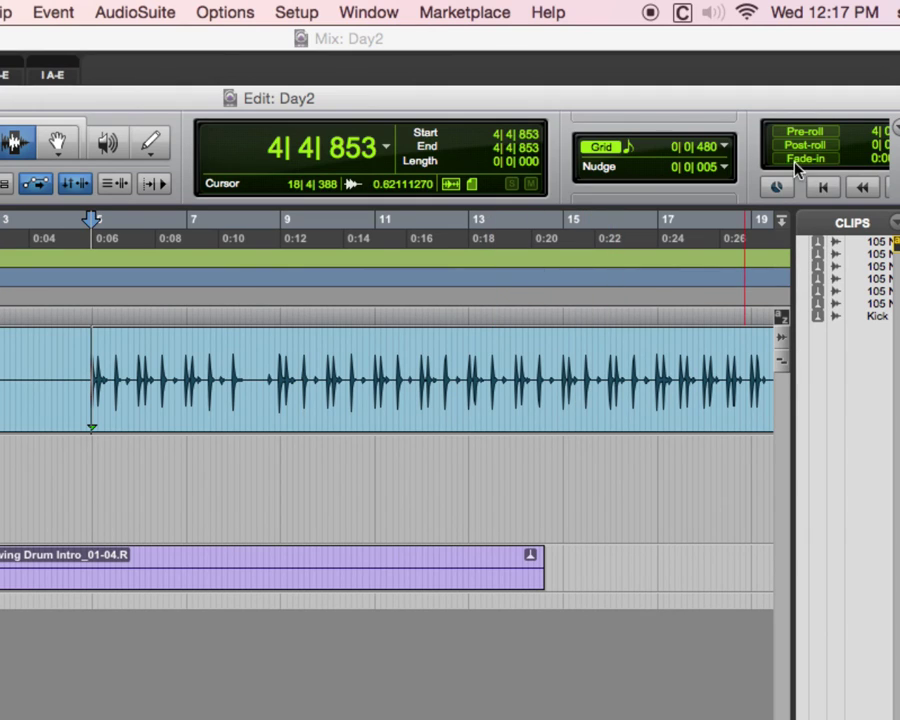
click(884, 226)
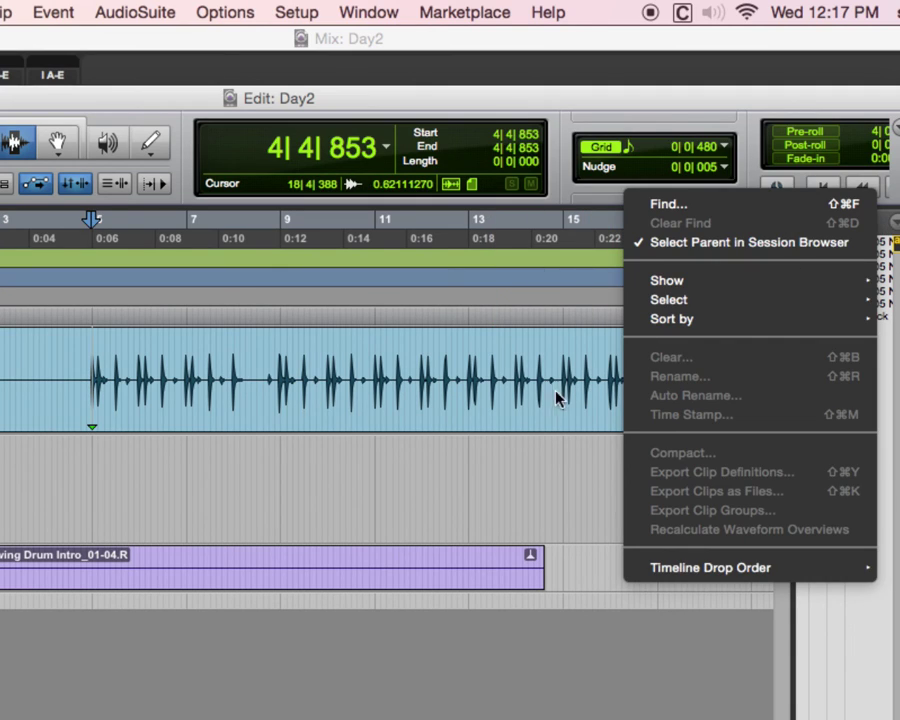
click(521, 446)
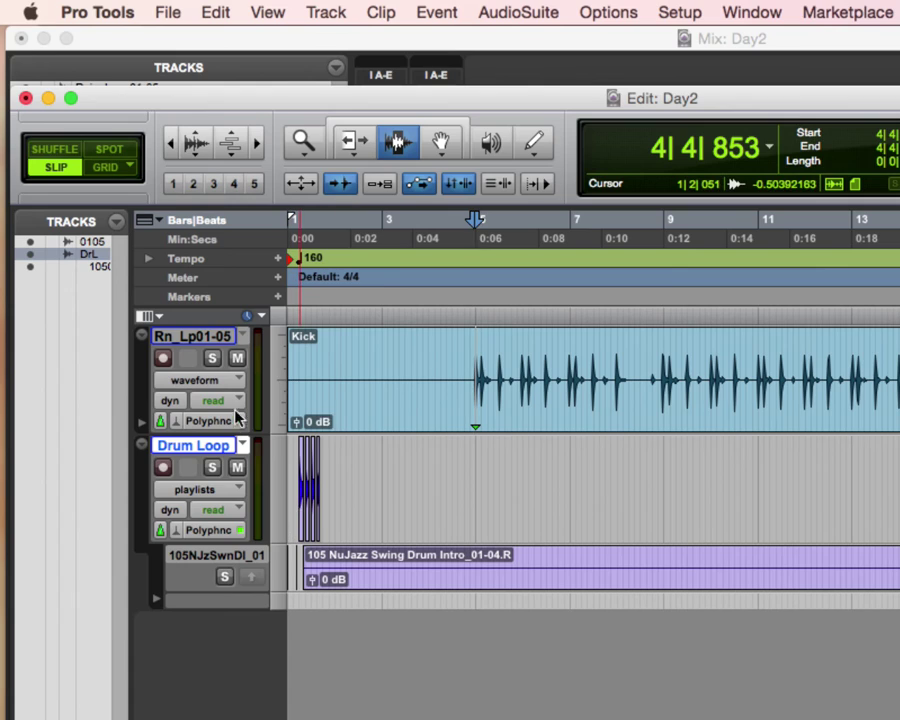
click(241, 447)
click(298, 350)
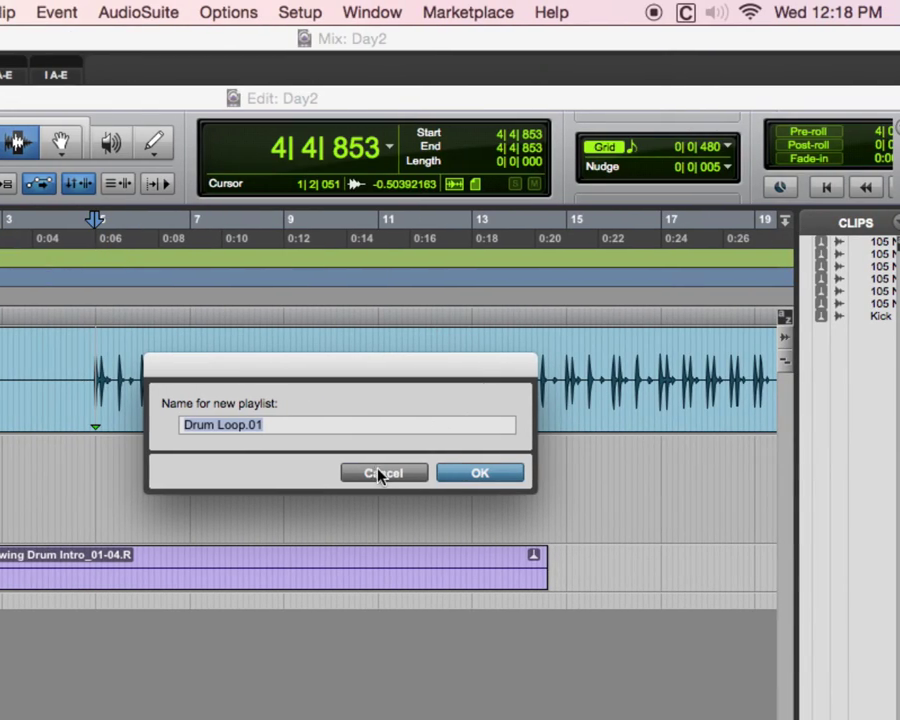
click(523, 473)
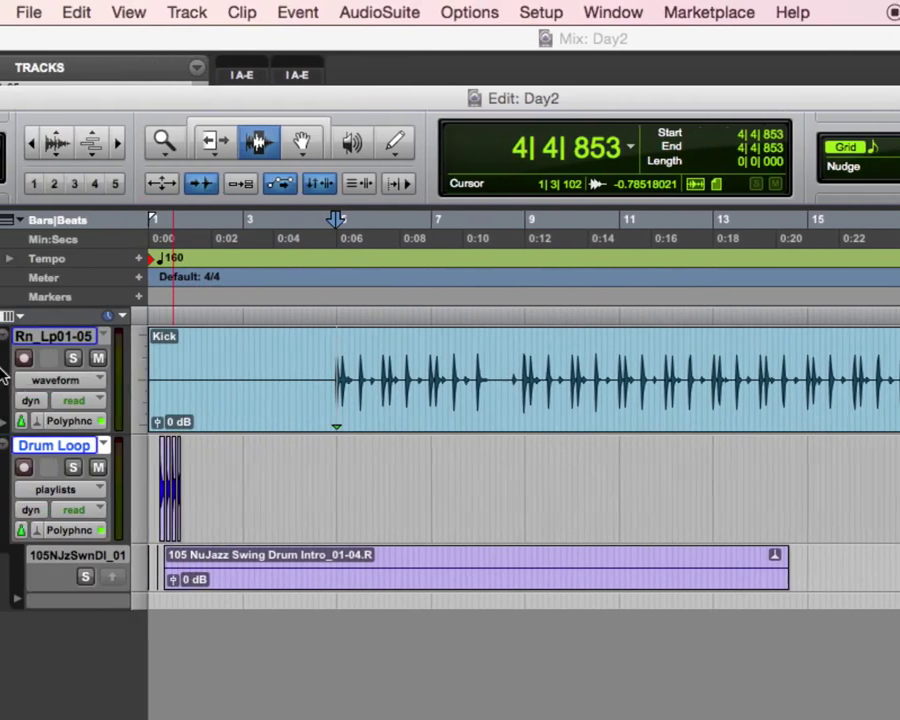
Select the 105 NuJazz Swing Drum Intro clip in the playlist lane and check the track view options of the Rn_Lp01-05 track.
double_click(495, 577)
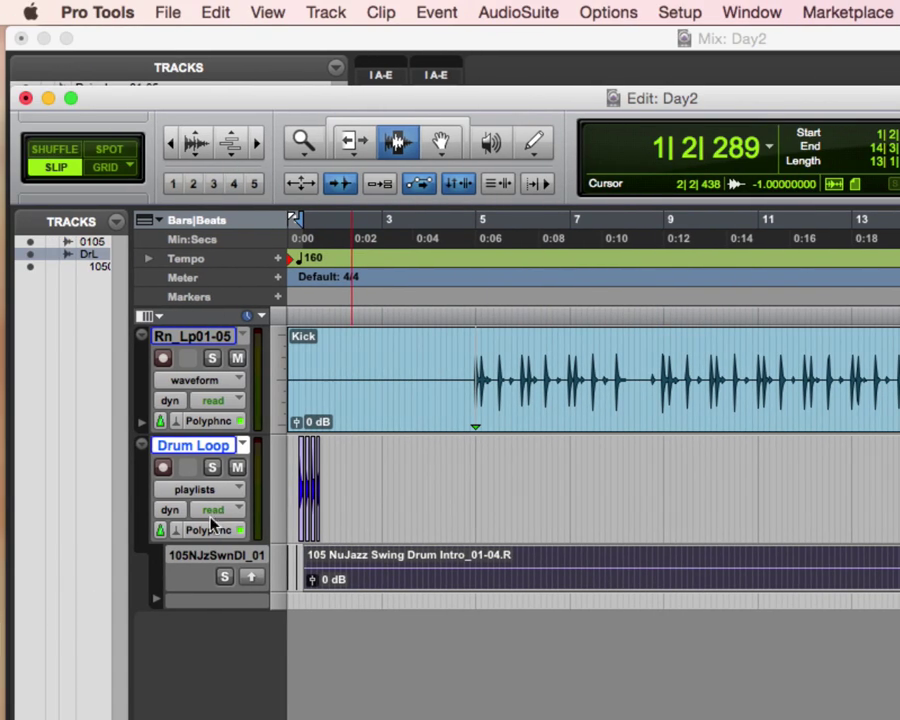
click(220, 380)
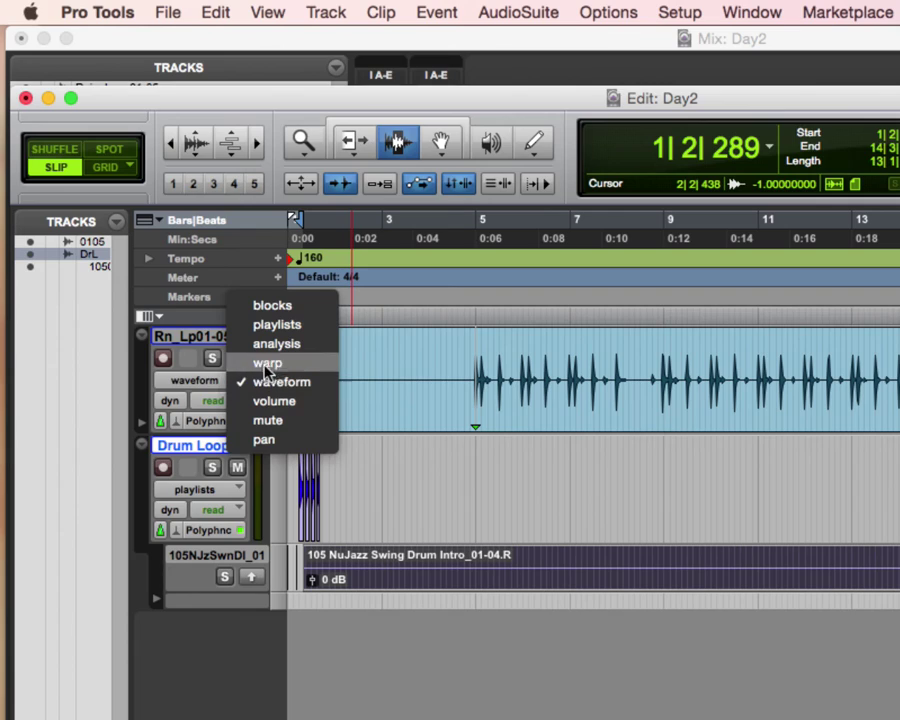
click(384, 471)
Insert the EQ3 7-Band (mono) plug-in in the first insert slot of the Rain_Loop01-05 track in the Mix window.
key(super+equal)
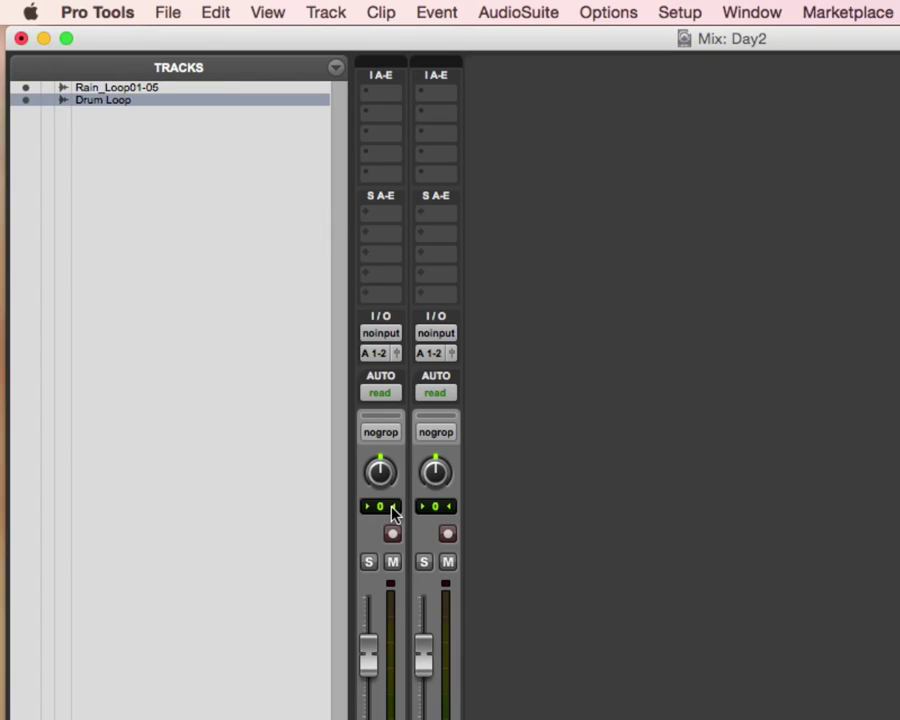
click(384, 98)
click(386, 100)
click(402, 94)
mouse_move(473, 143)
mouse_move(633, 151)
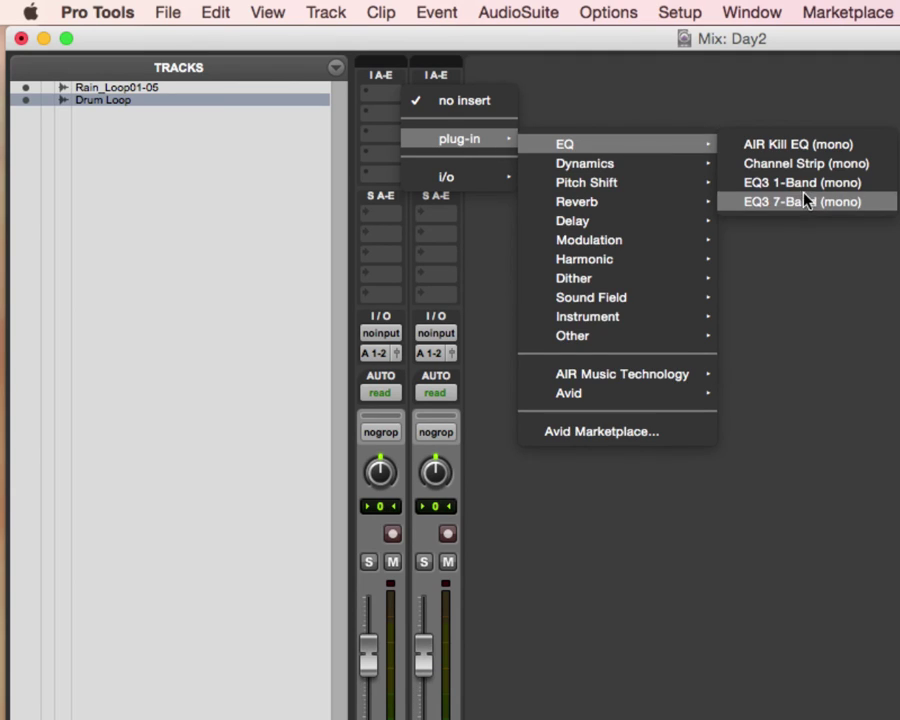
click(800, 199)
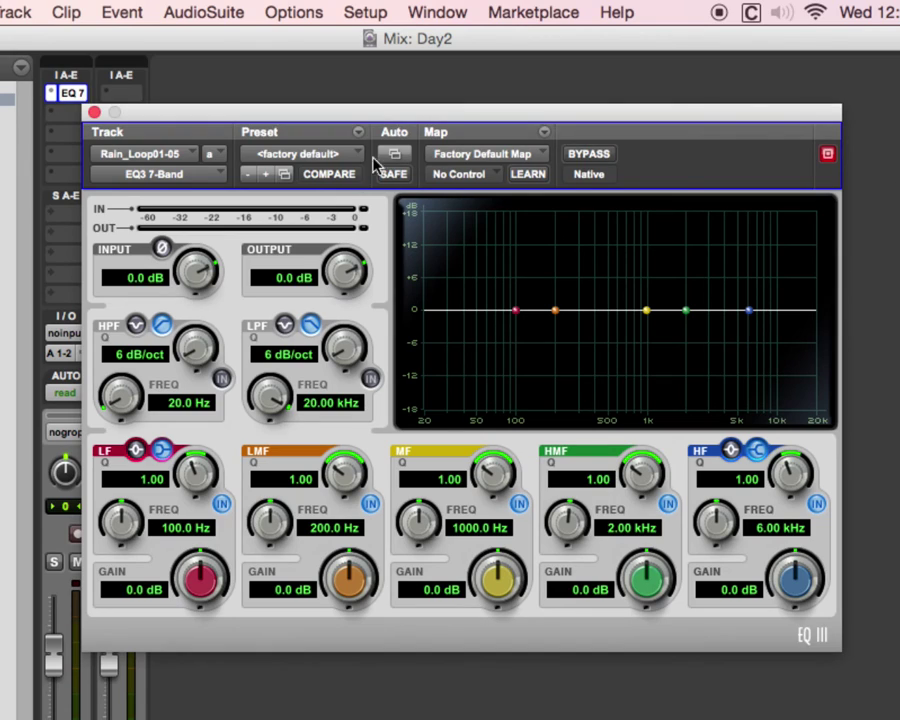
Enable automation of the Output Level parameter for the EQ3 7-Band plug-in.
click(391, 151)
click(151, 314)
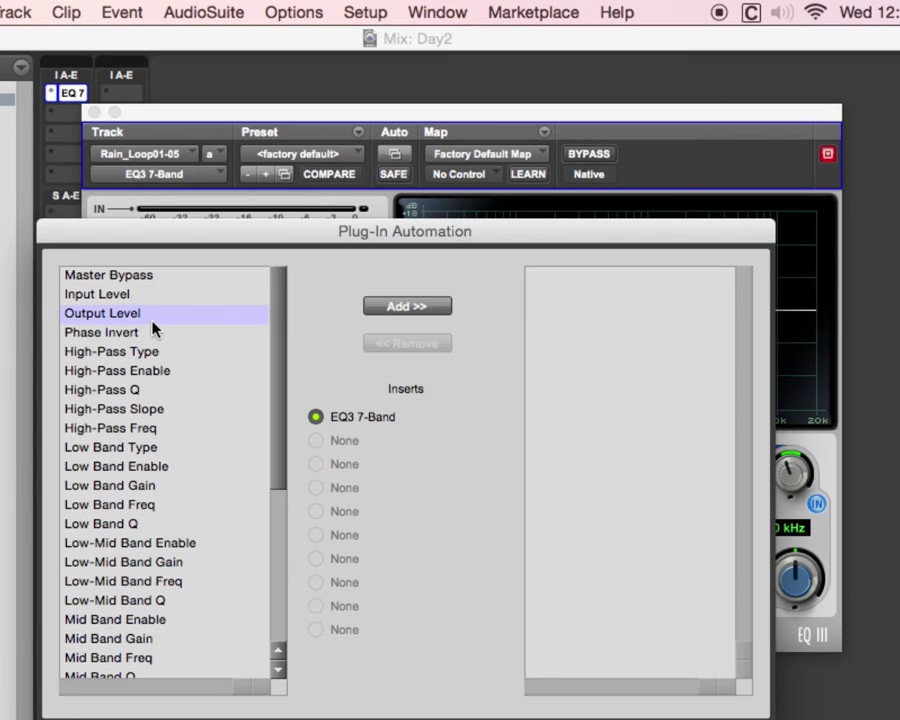
click(446, 306)
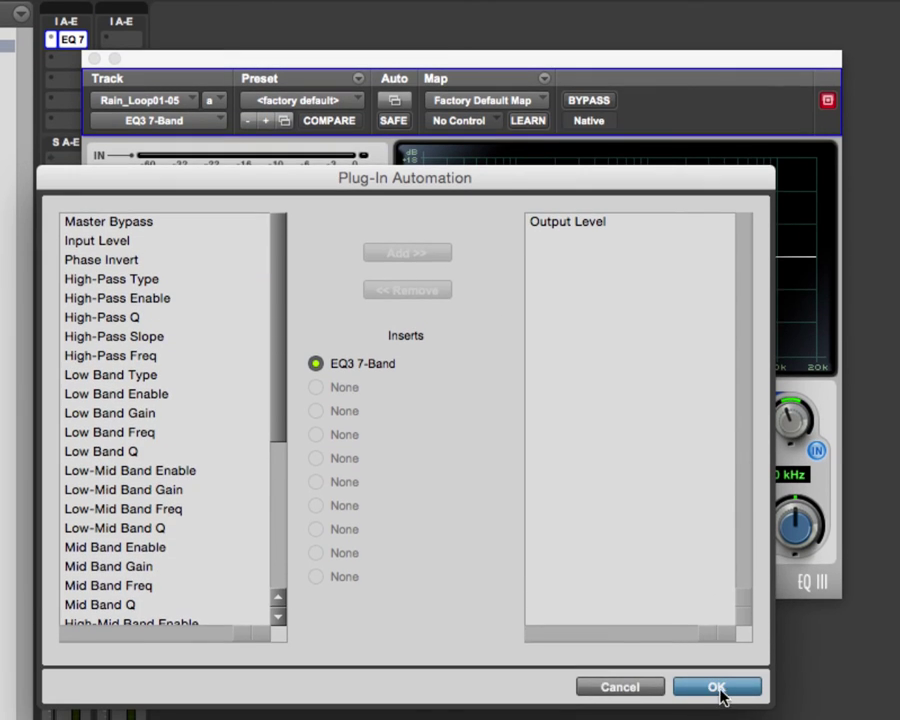
click(702, 708)
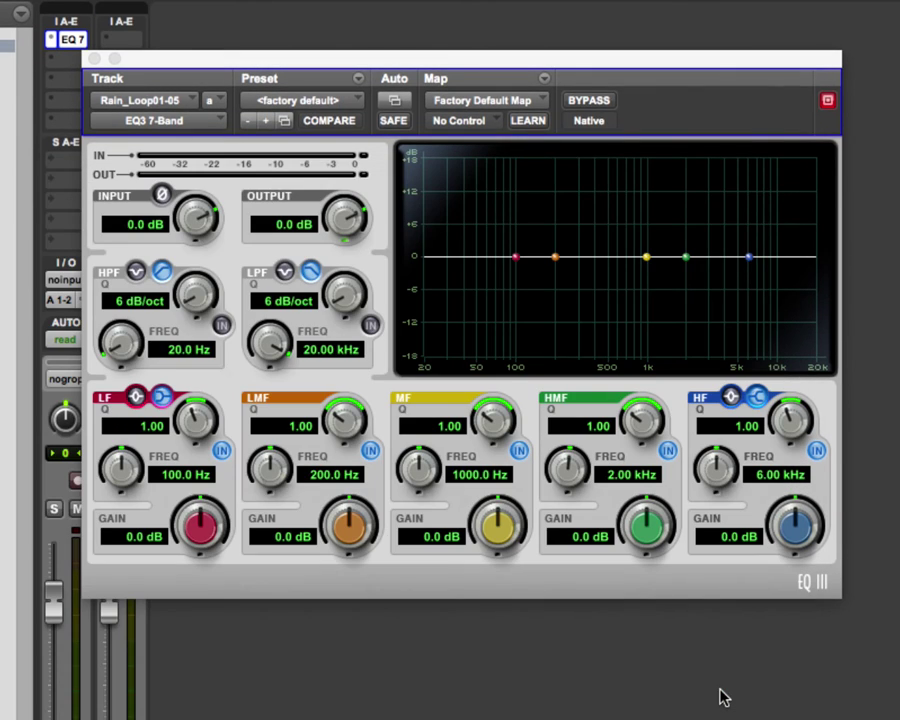
Return to the Edit window, close the EQ window, and display the EQ's Output Level automation on the Rn_Lp01-05 track.
key(super+equal)
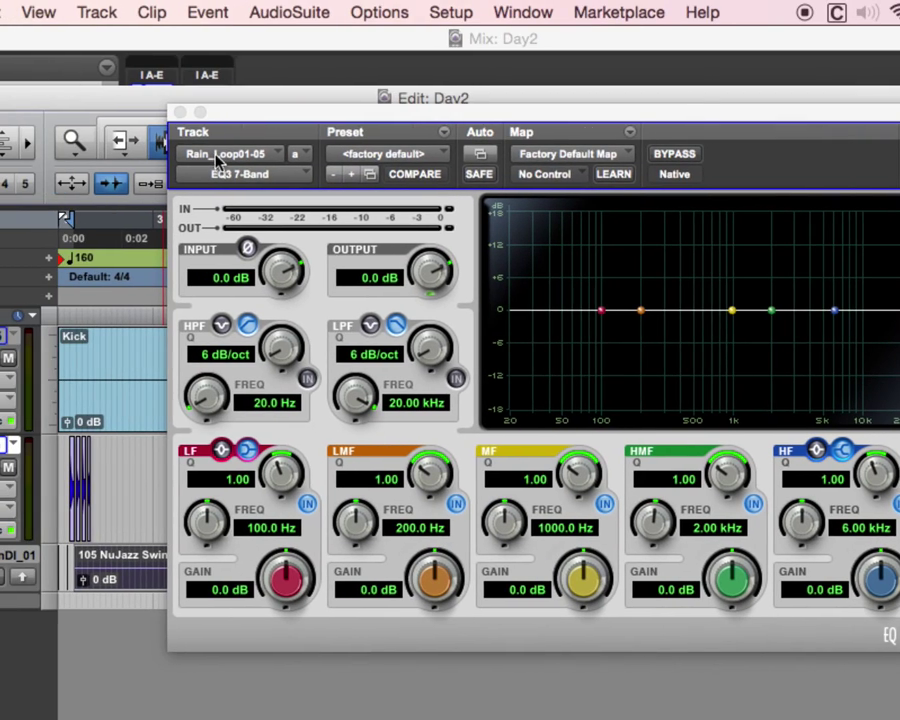
click(180, 112)
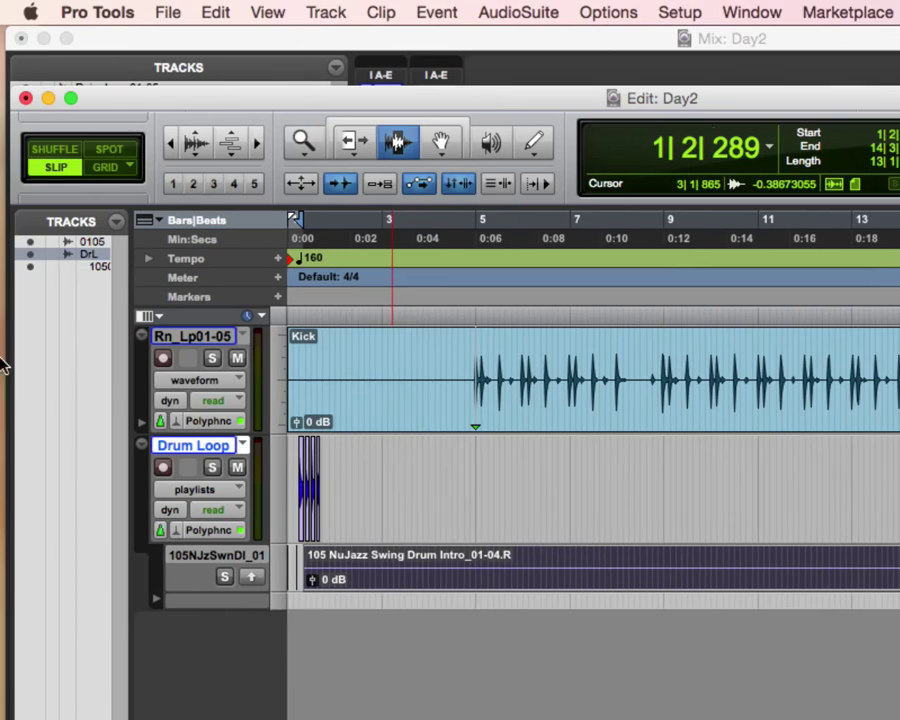
click(183, 385)
mouse_move(227, 460)
click(416, 462)
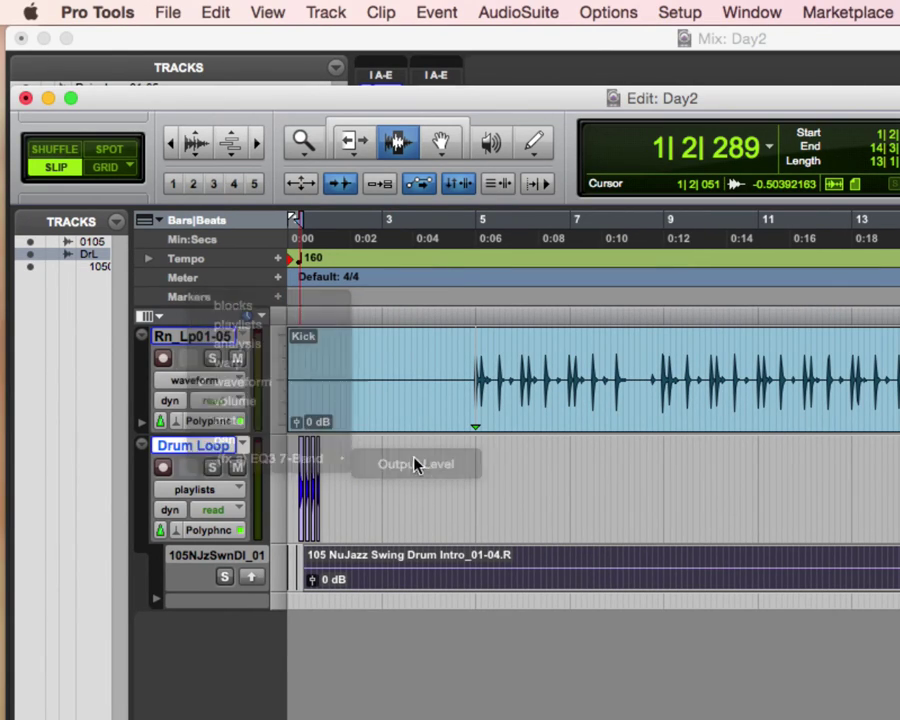
Add an Output Level breakpoint near bar 3 and draw a zigzag automation pattern with the Pencil from about bar 5 to bar 10.
click(442, 143)
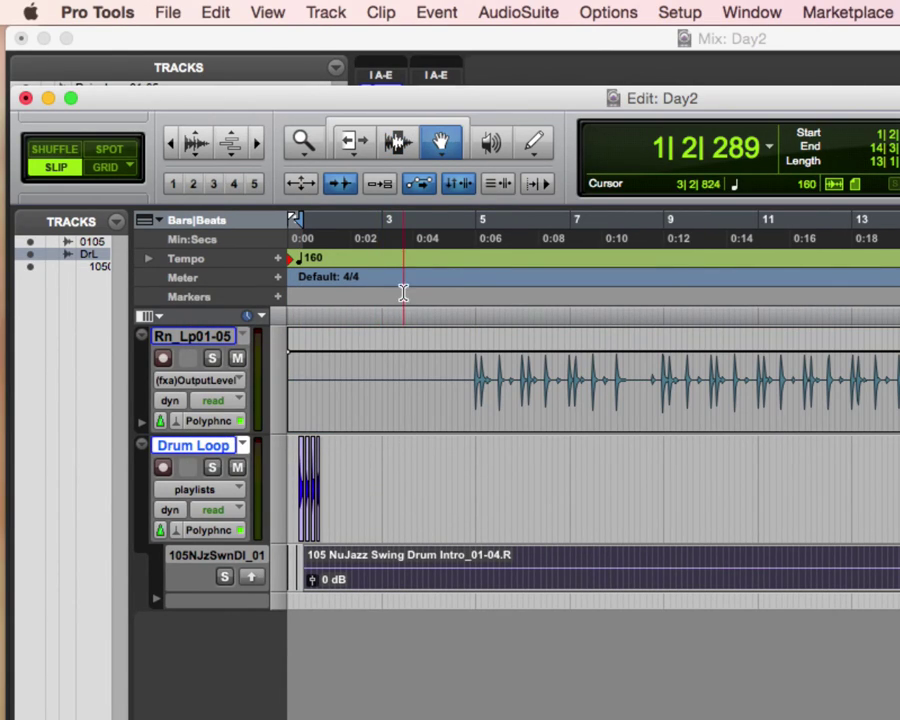
click(390, 350)
click(536, 154)
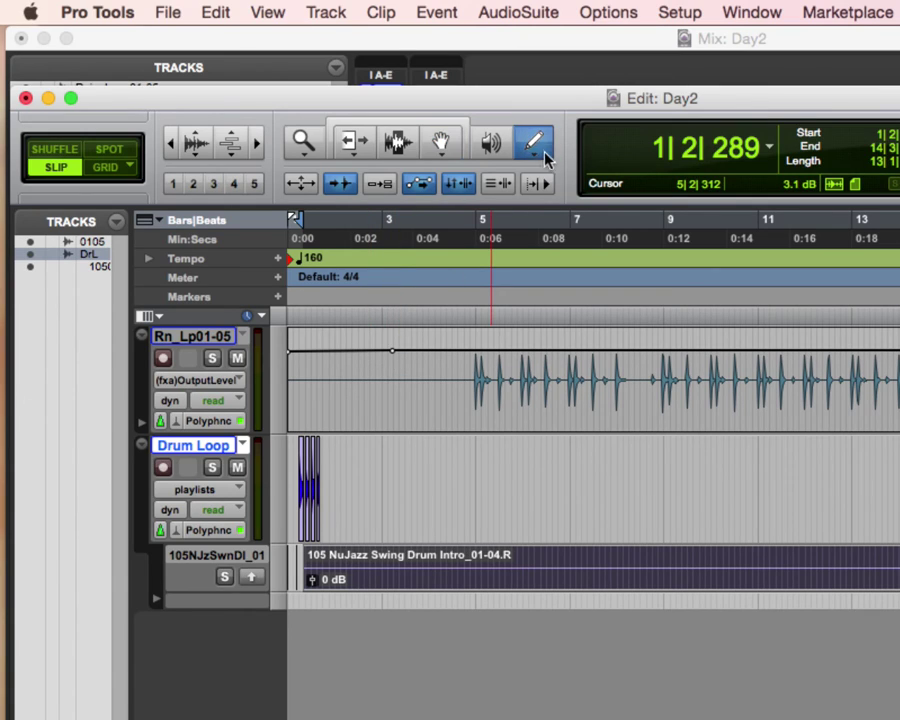
click(545, 168)
click(625, 234)
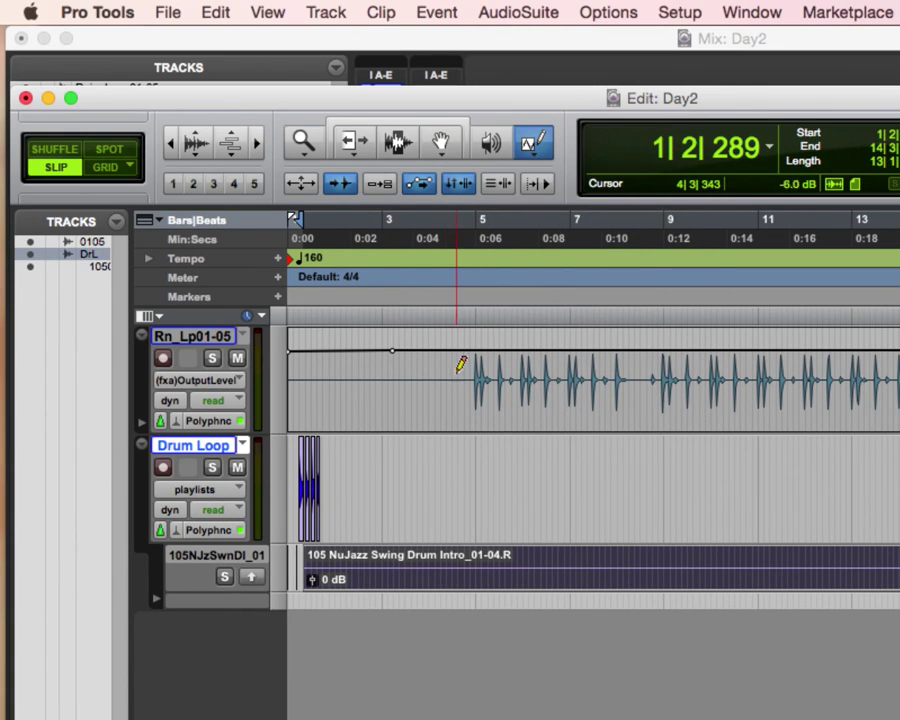
mouse_move(460, 374)
mouse_down()
mouse_move(474, 392)
mouse_move(486, 368)
mouse_move(711, 404)
mouse_up()
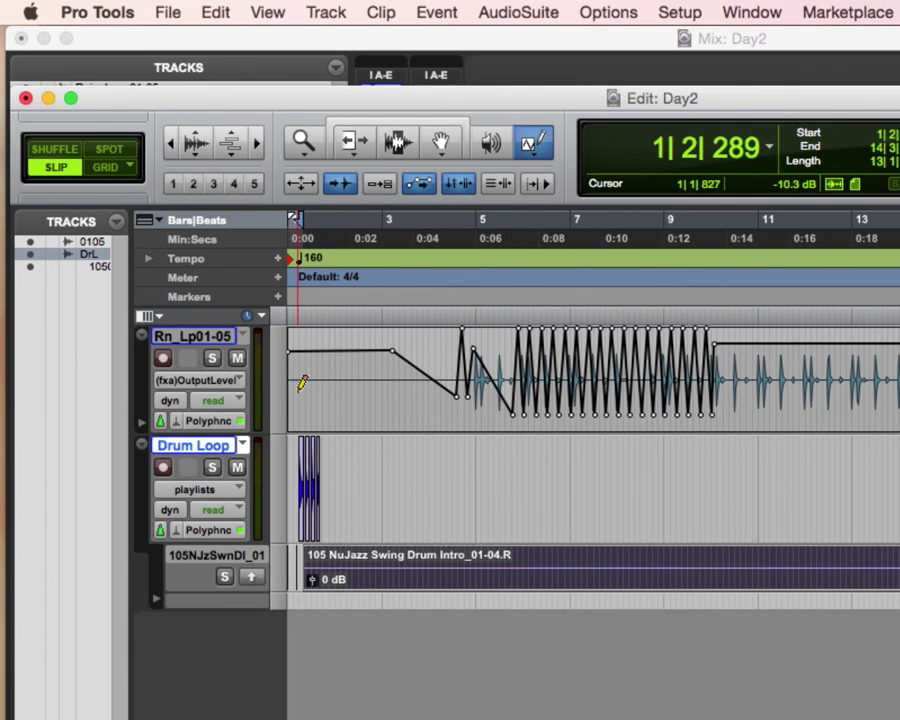
click(404, 147)
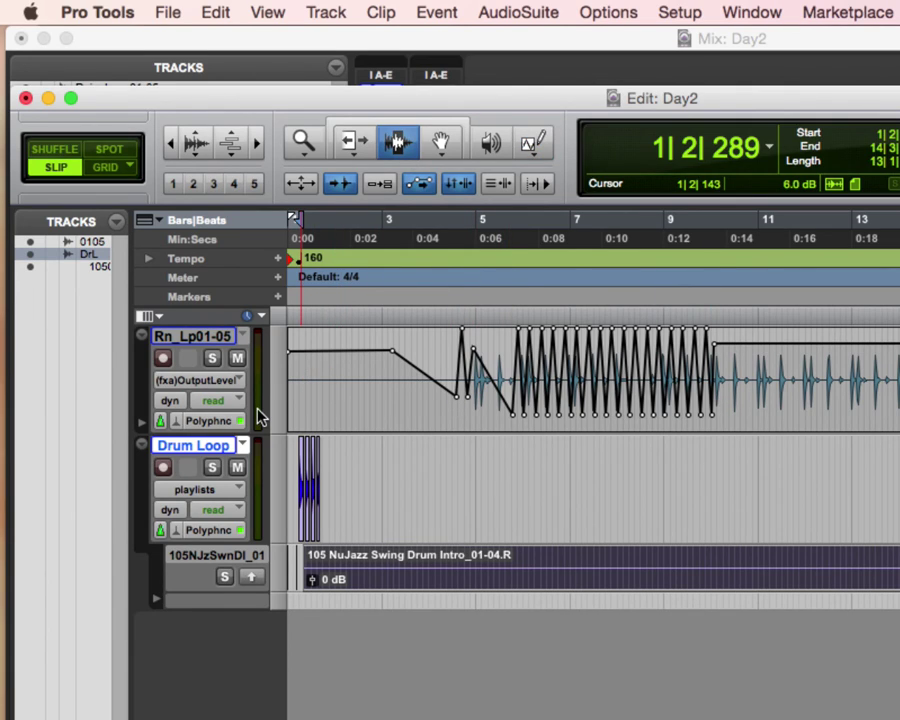
Remove the EQ3 7-Band insert from the Rain_Loop01-05 track together with its automation data.
key(super+equal)
click(369, 93)
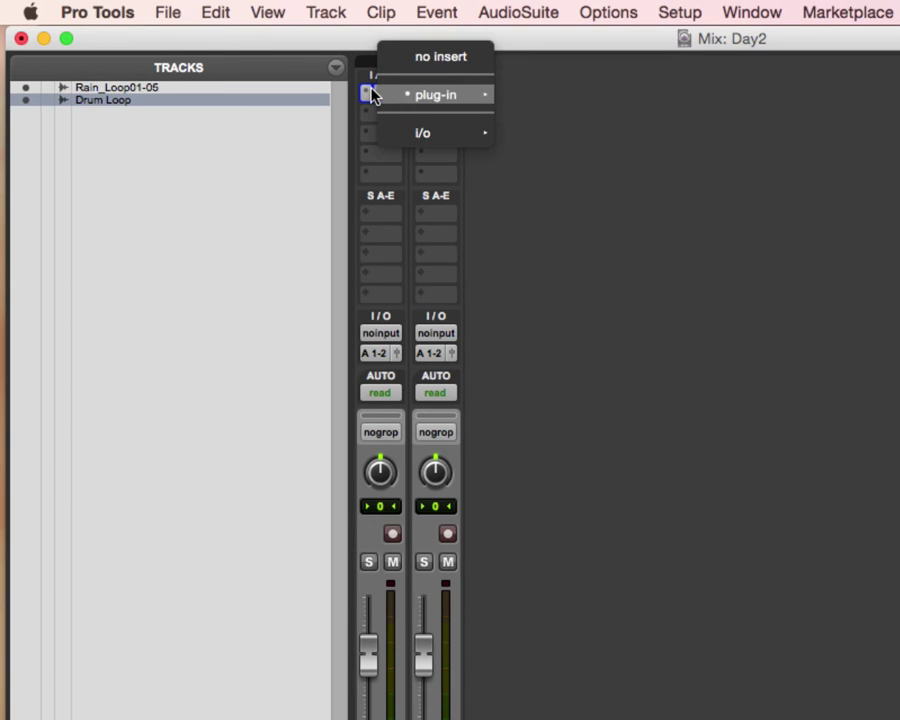
click(420, 60)
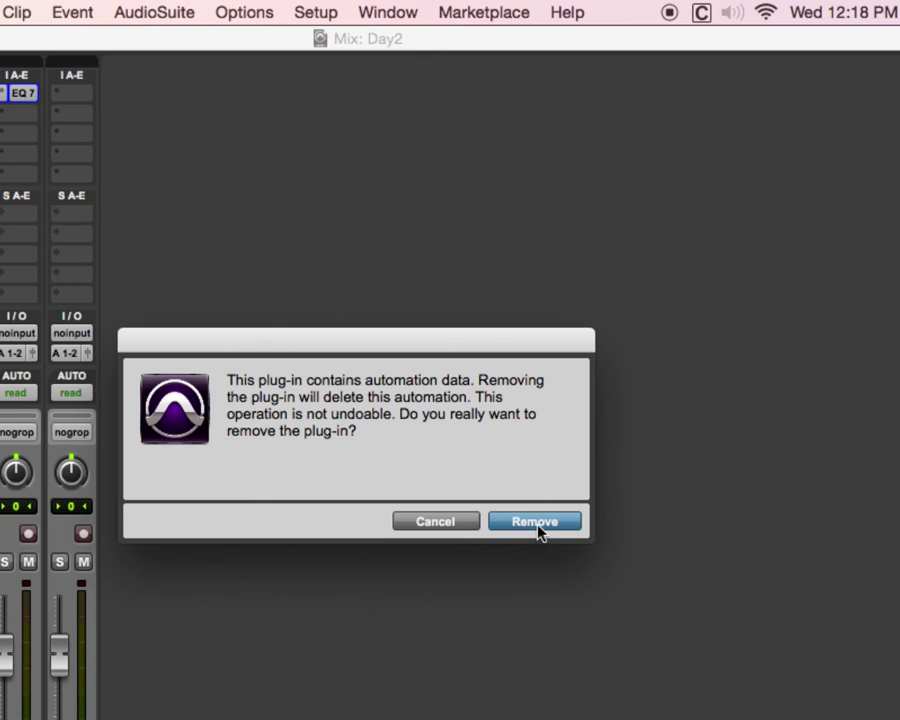
click(535, 522)
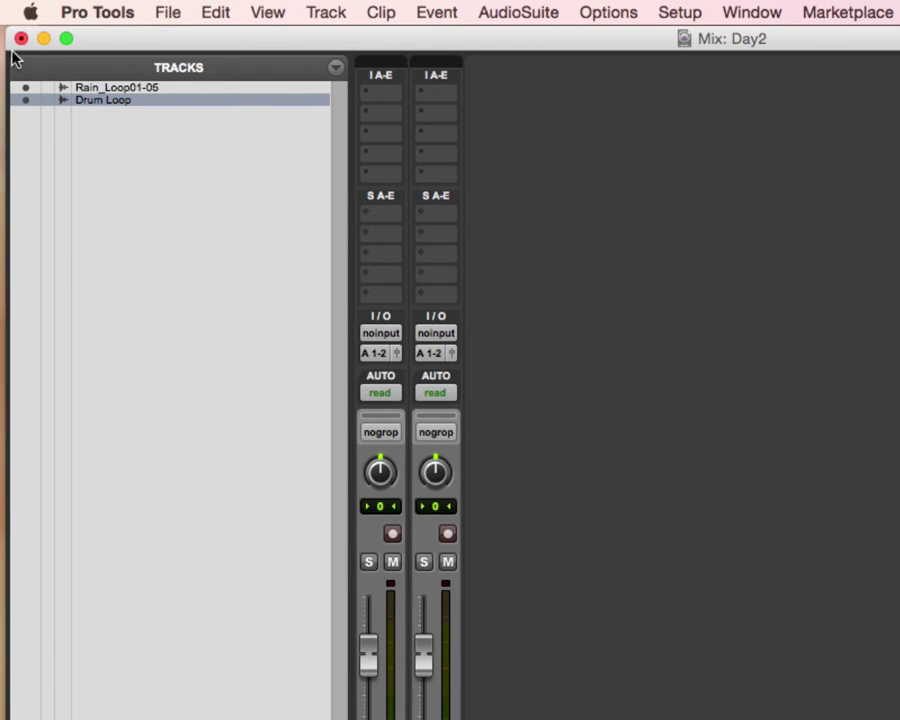
Reopen the Pro Tools preferences at the Display settings and reposition the dialog.
click(106, 12)
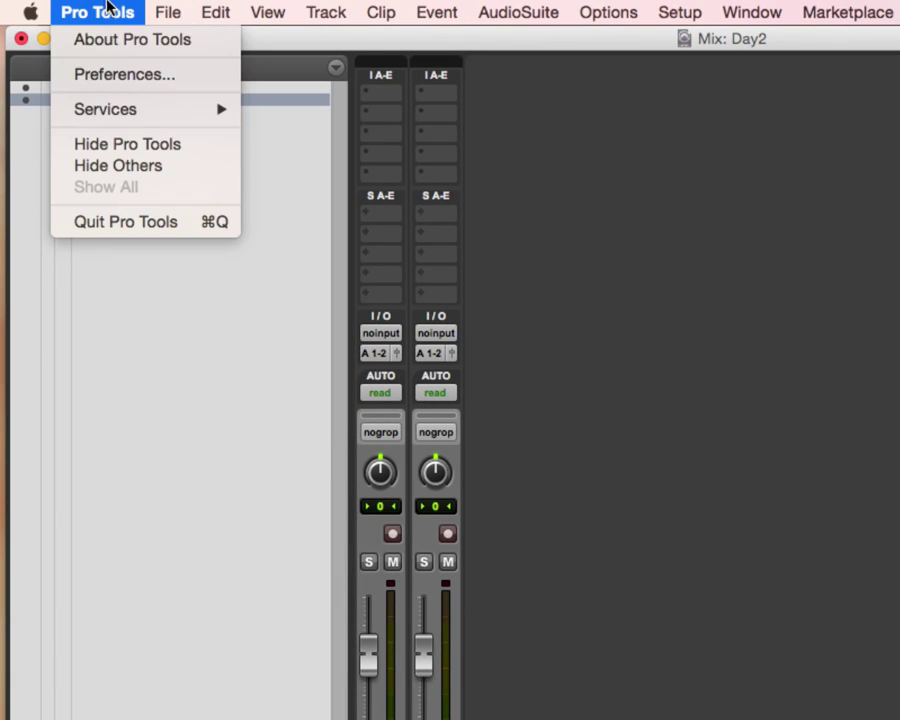
click(146, 74)
drag(635, 157, 346, 10)
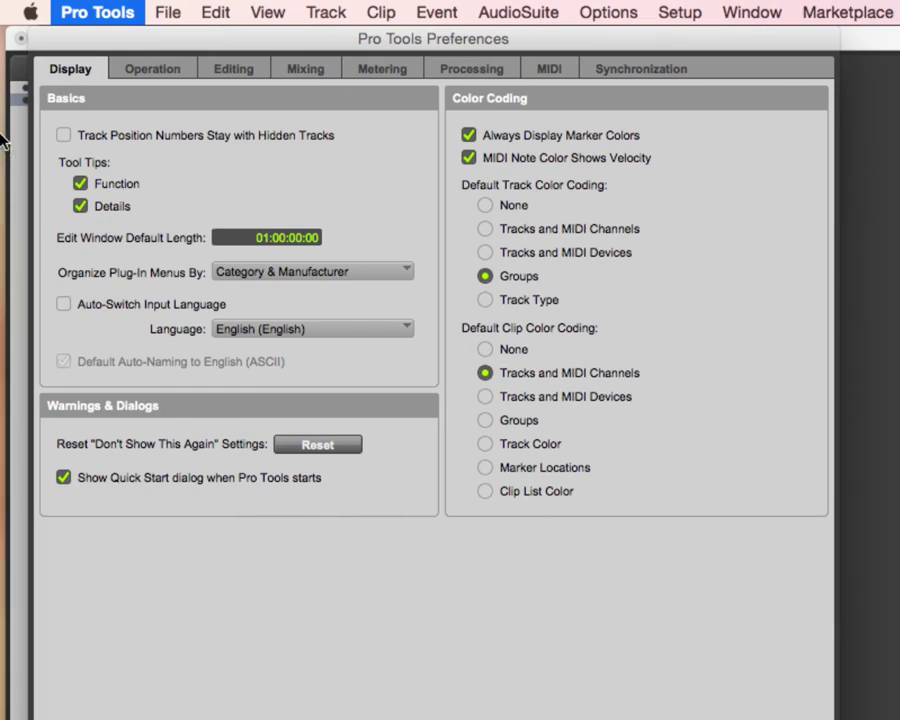
Turn off Always Display Marker Colors, accept the preferences, and switch to the Edit window.
click(470, 136)
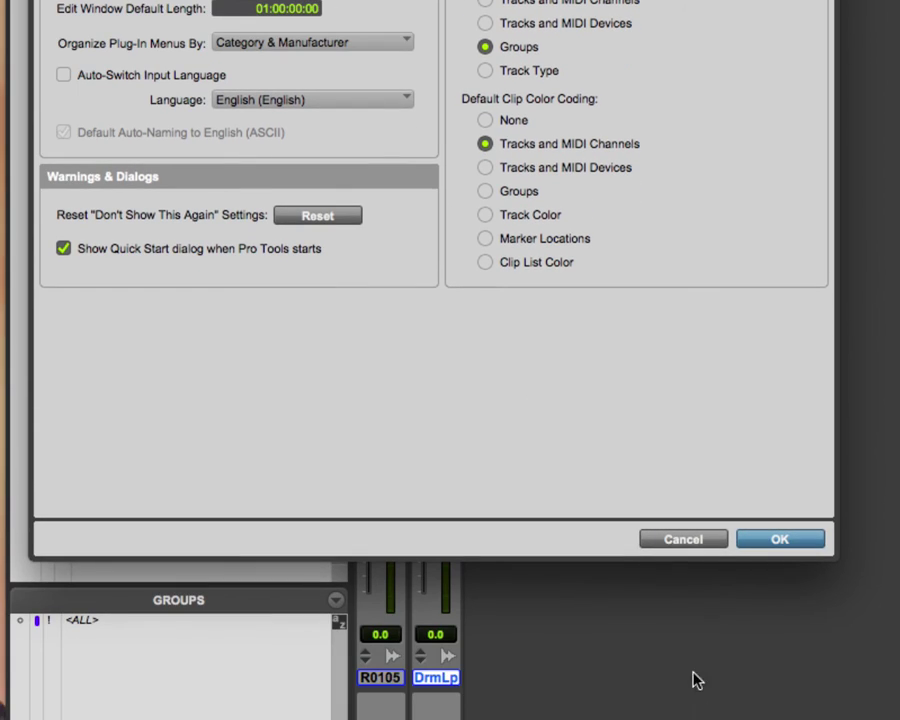
click(799, 542)
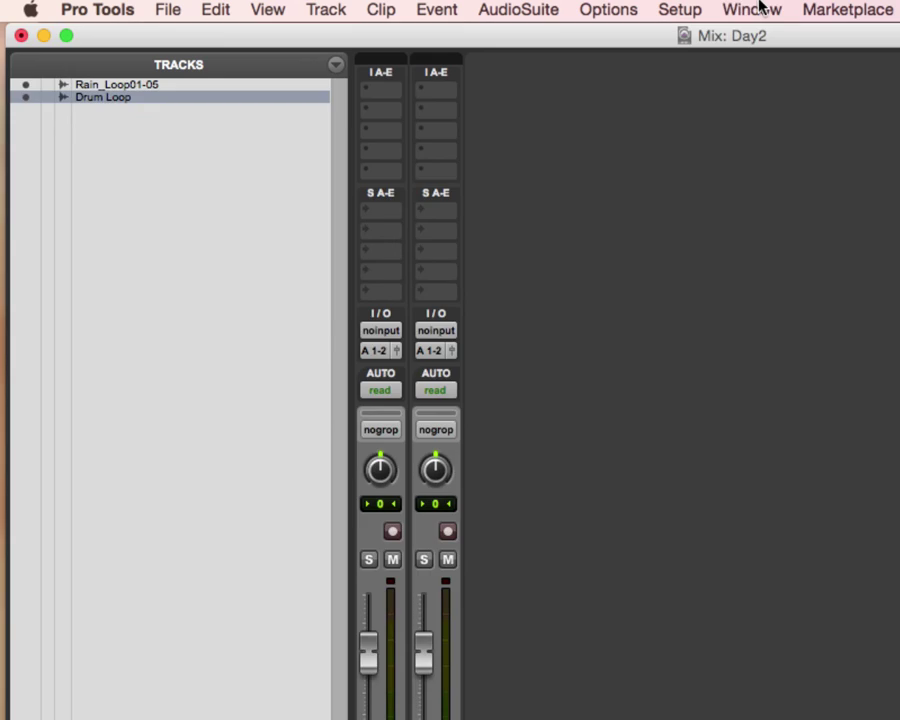
key(super+equal)
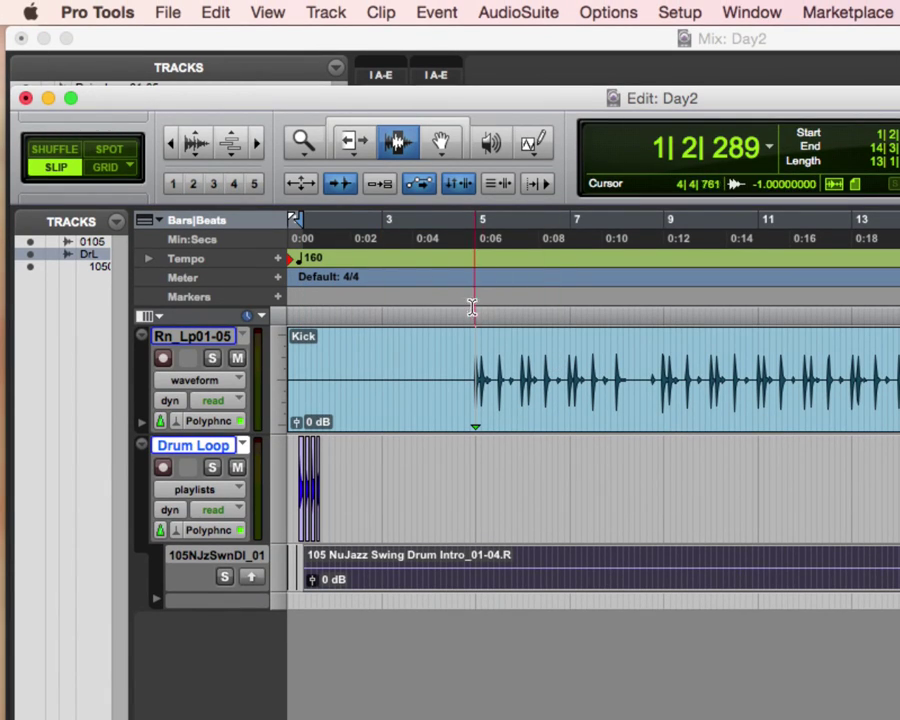
Create three markers with default names, Location 1 to Location 3, in the Markers ruler at about 4|2|017, 6|3|198 and 8|4|195.
click(439, 266)
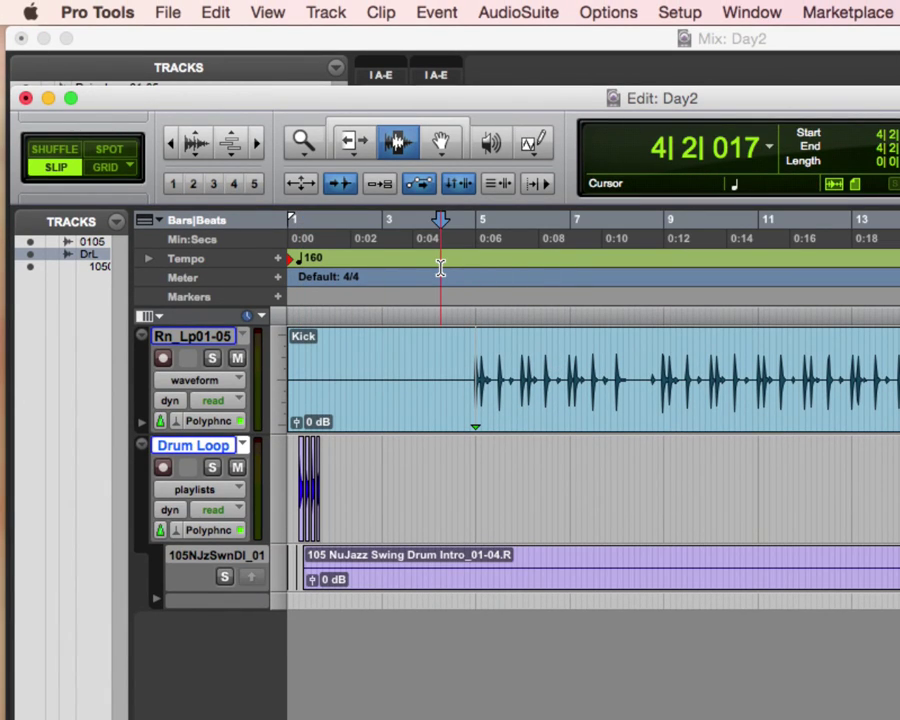
key(KP_Enter)
key(Return)
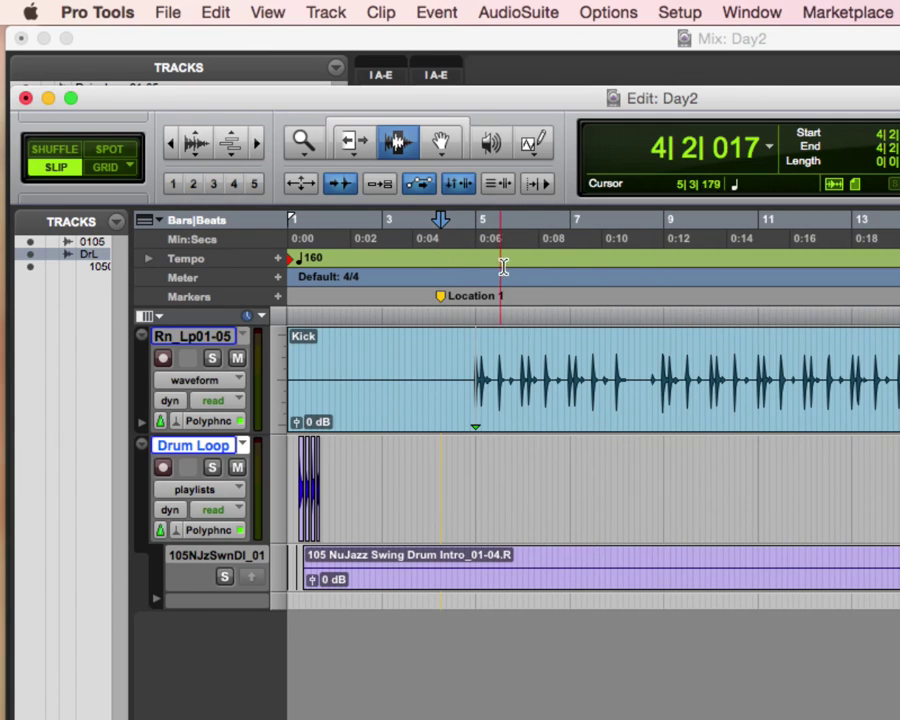
click(544, 286)
key(KP_Enter)
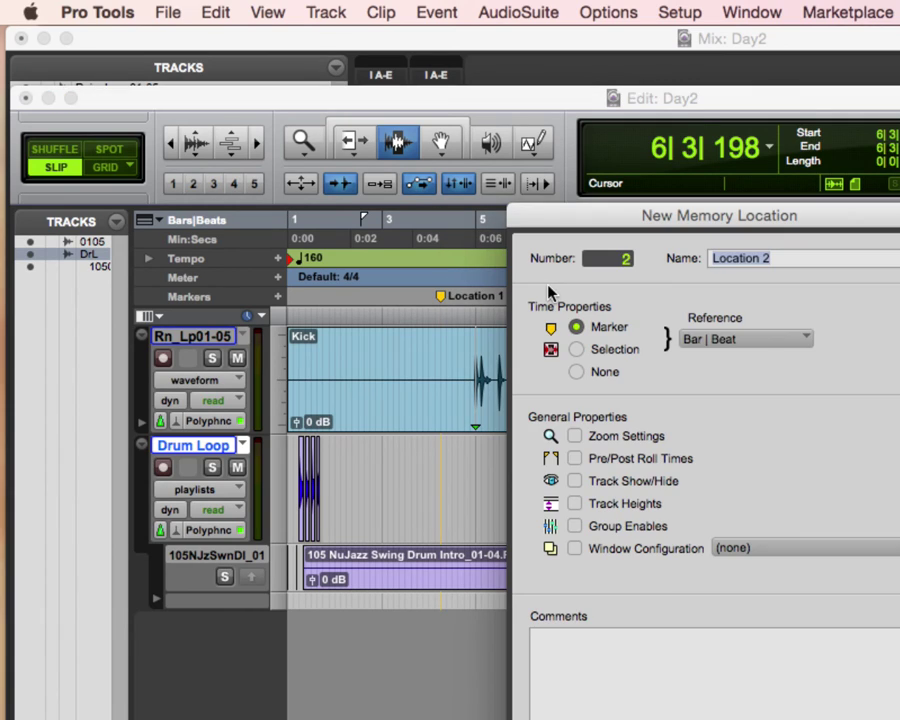
key(Return)
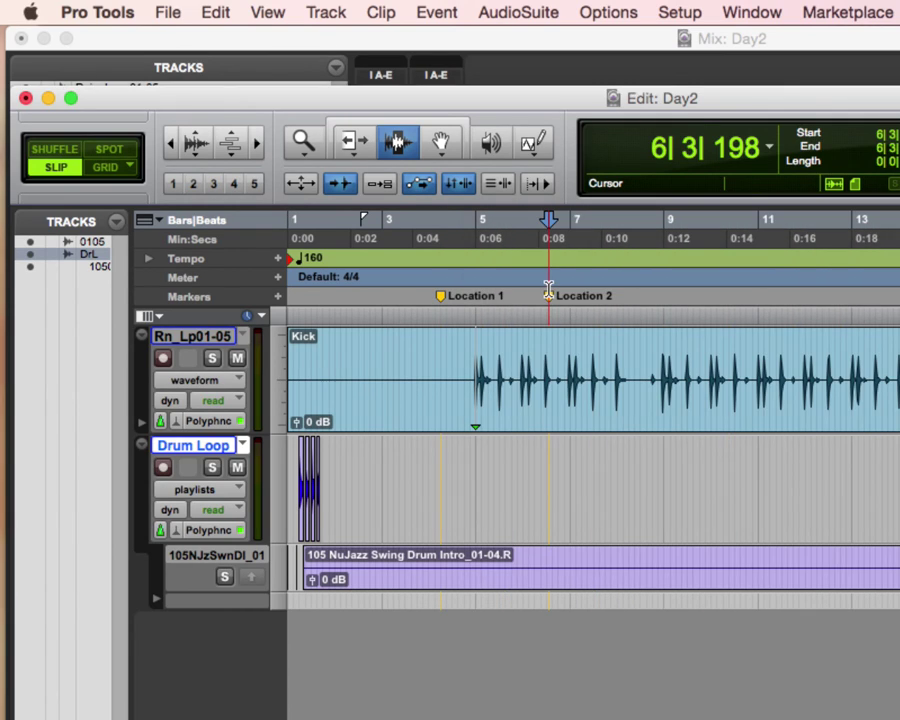
click(654, 296)
key(KP_Enter)
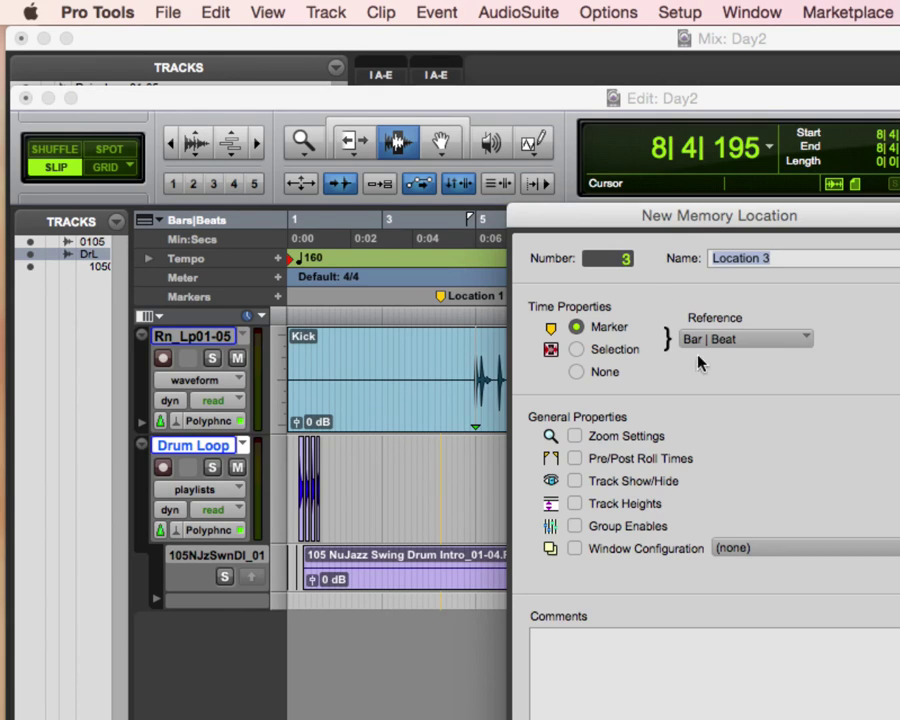
key(Return)
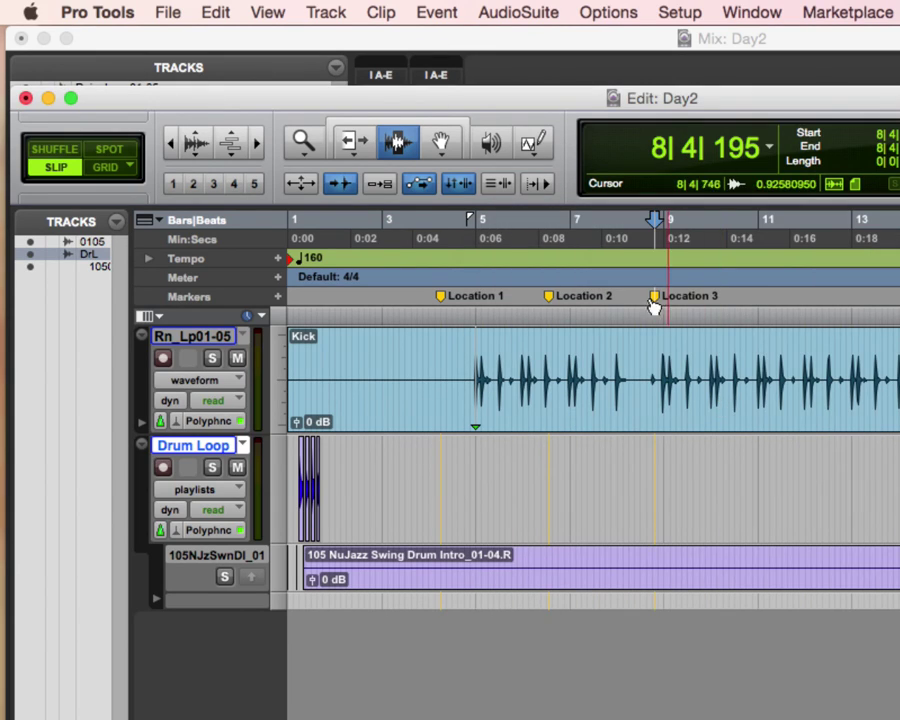
Reopen the preferences and turn Always Display Marker Colors on, accepting the change.
click(108, 8)
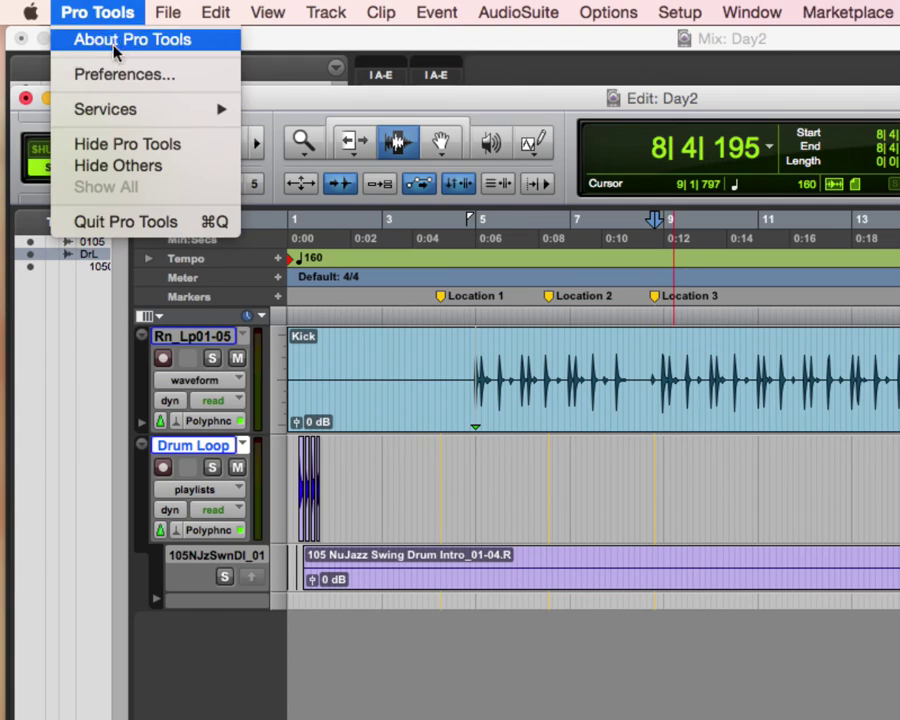
click(120, 75)
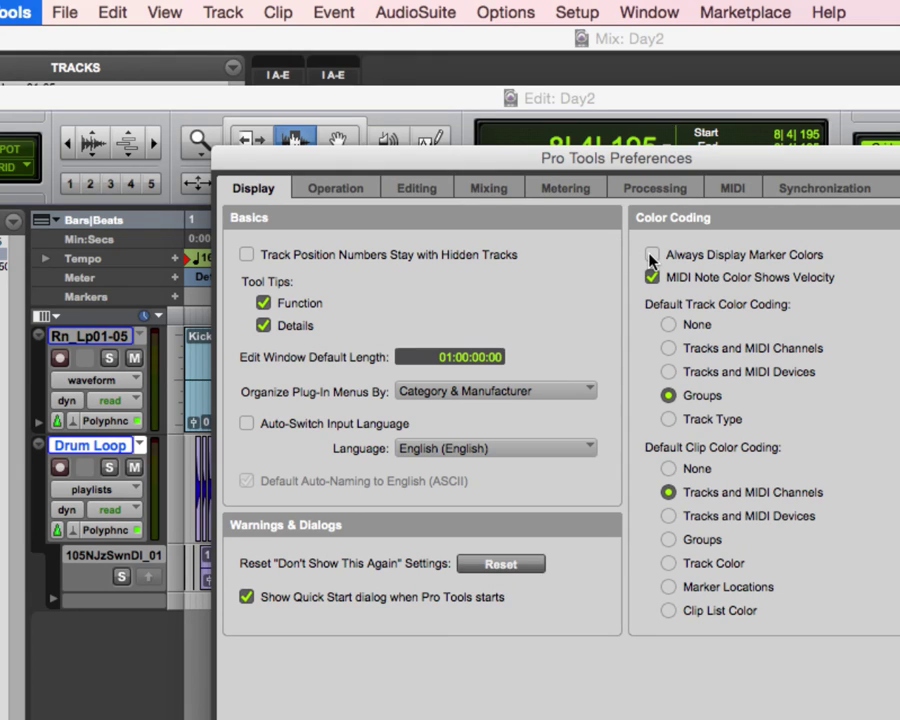
click(651, 256)
key(Return)
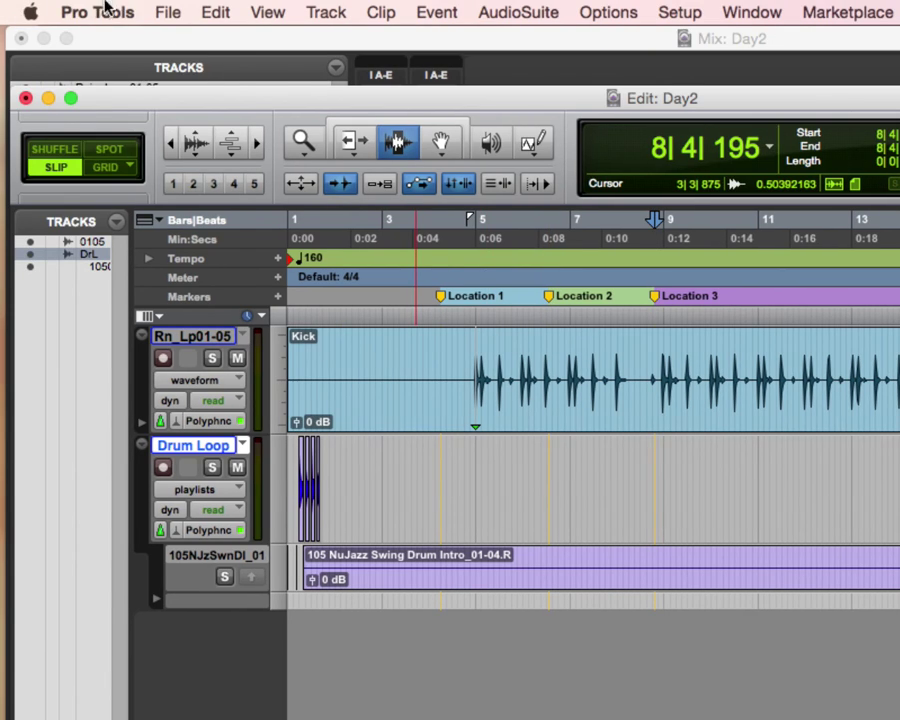
Examine the default track and clip color coding options in the Display preferences, moving the dialog aside, and close it.
click(25, 12)
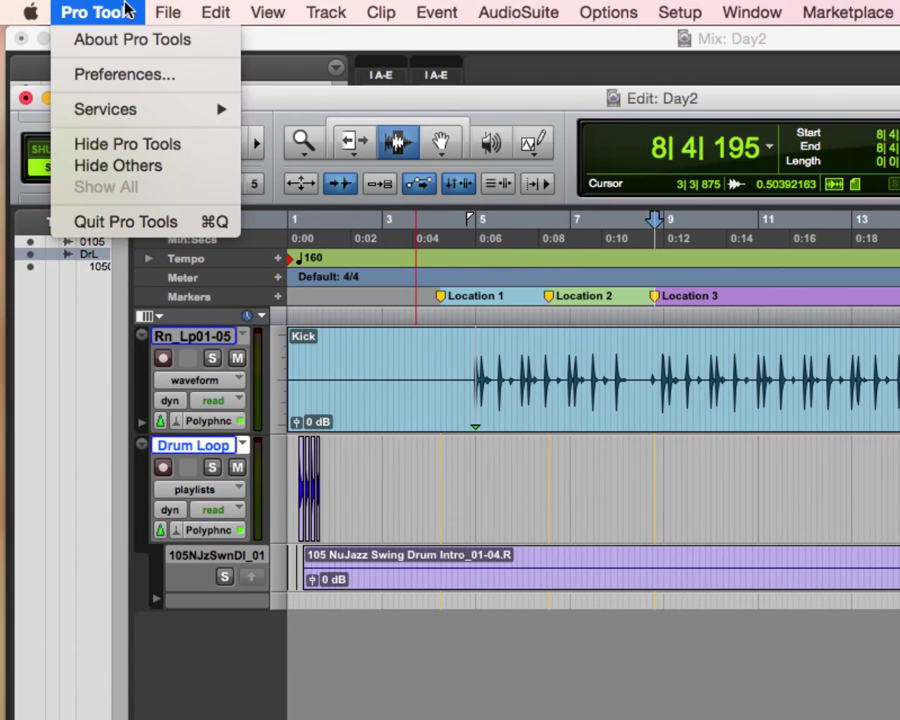
click(127, 74)
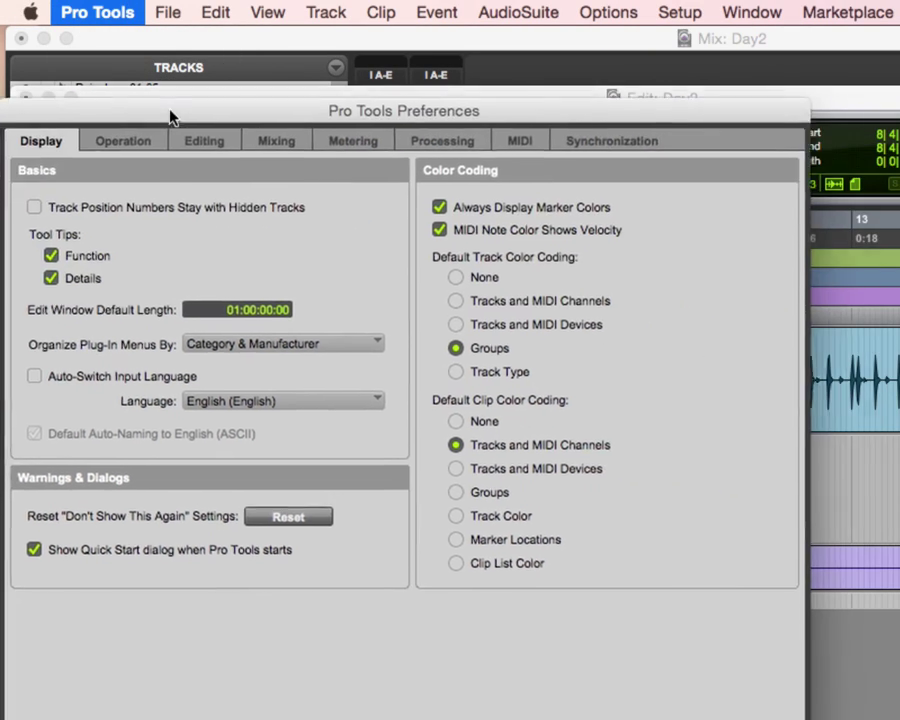
drag(170, 118, 36, 12)
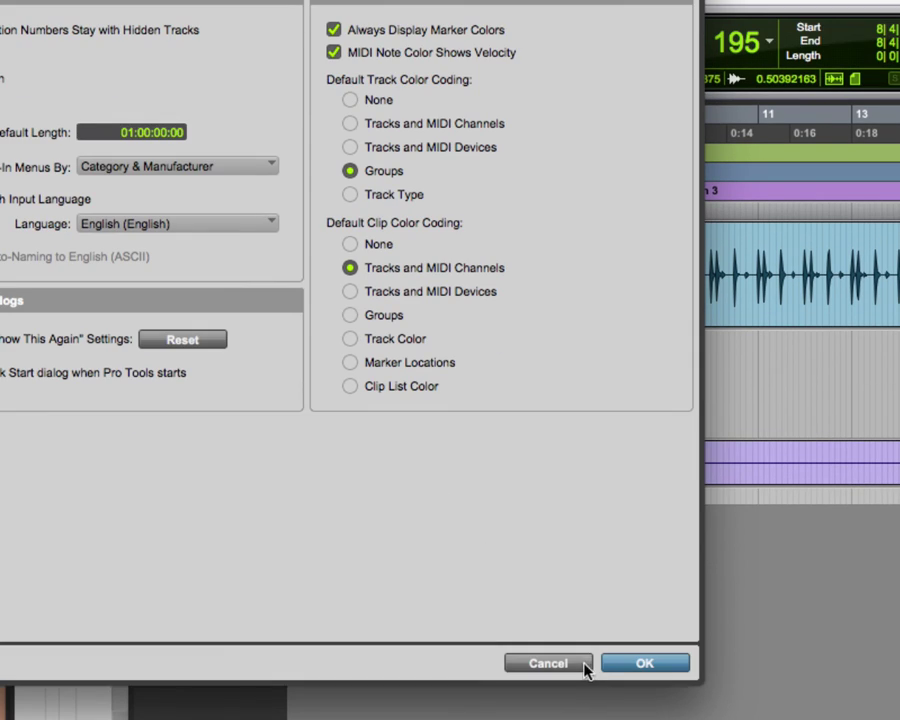
click(576, 719)
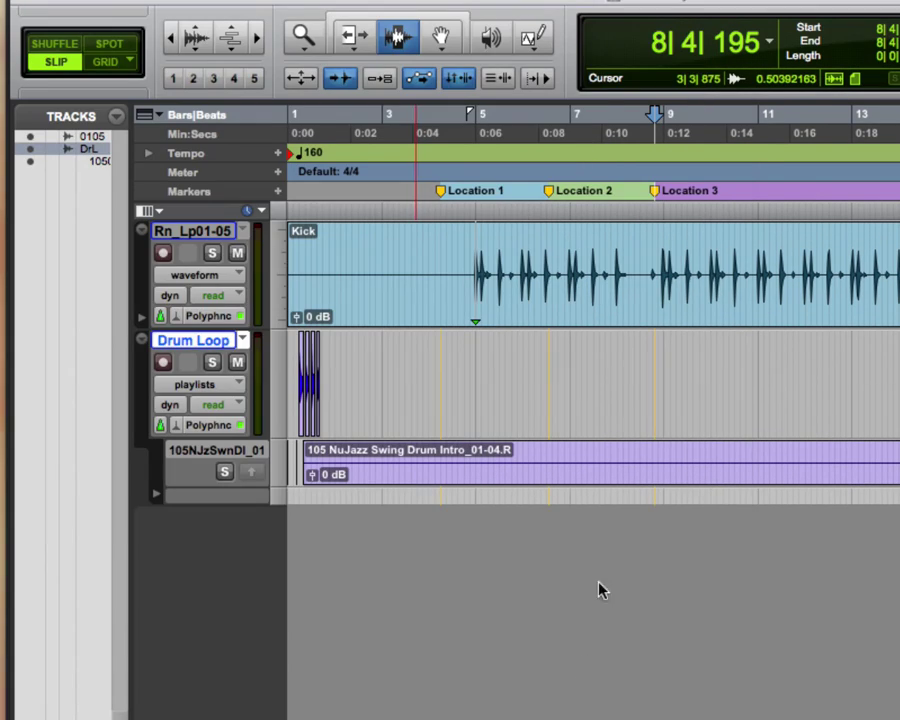
Move the Kick clip from the Rn_Lp01-05 track to the Drum Loop track at about 3|1|498 and clear the selection.
click(441, 40)
drag(500, 277, 600, 374)
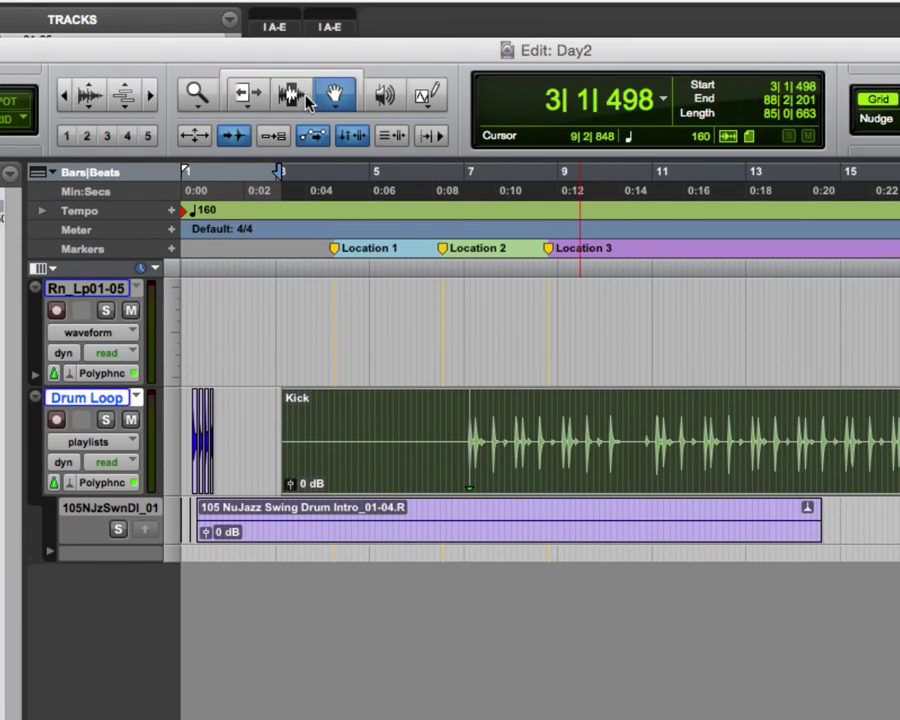
click(291, 37)
click(379, 474)
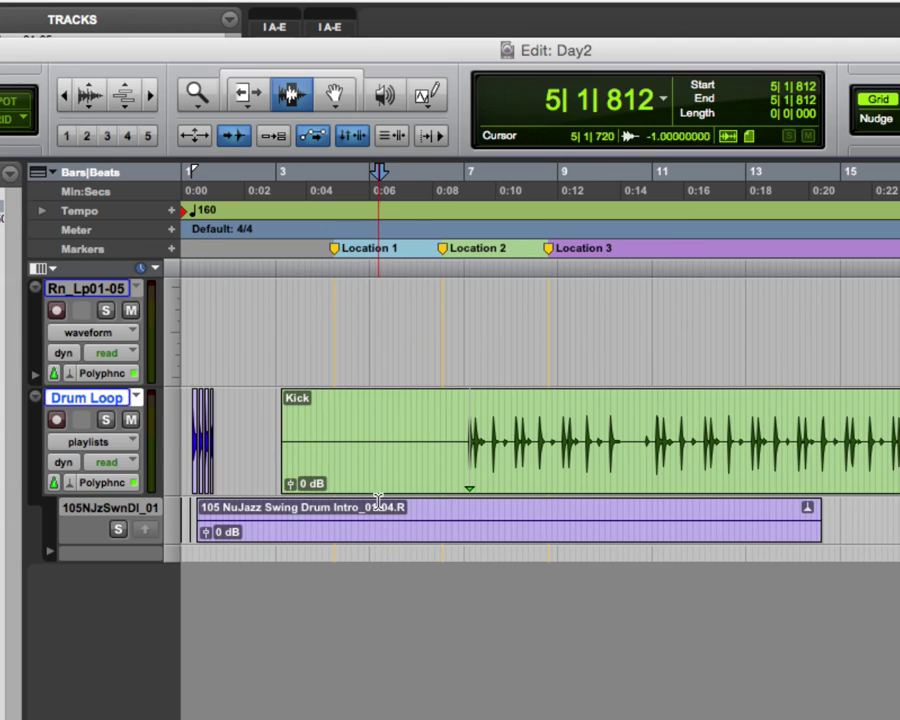
click(346, 325)
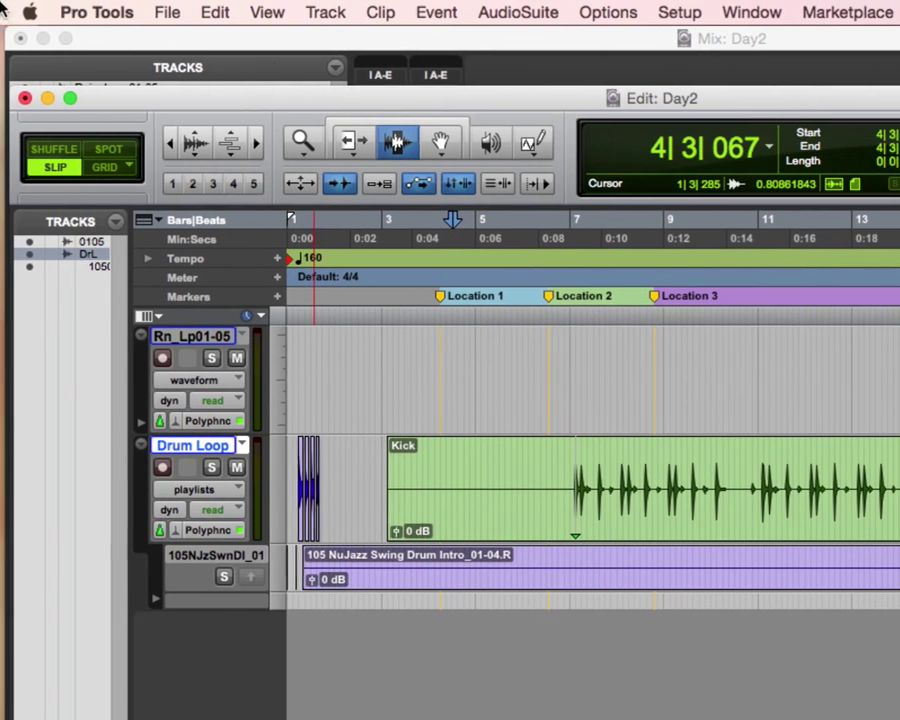
Set the Default Clip Color Coding preference to Marker Locations and accept it.
click(76, 10)
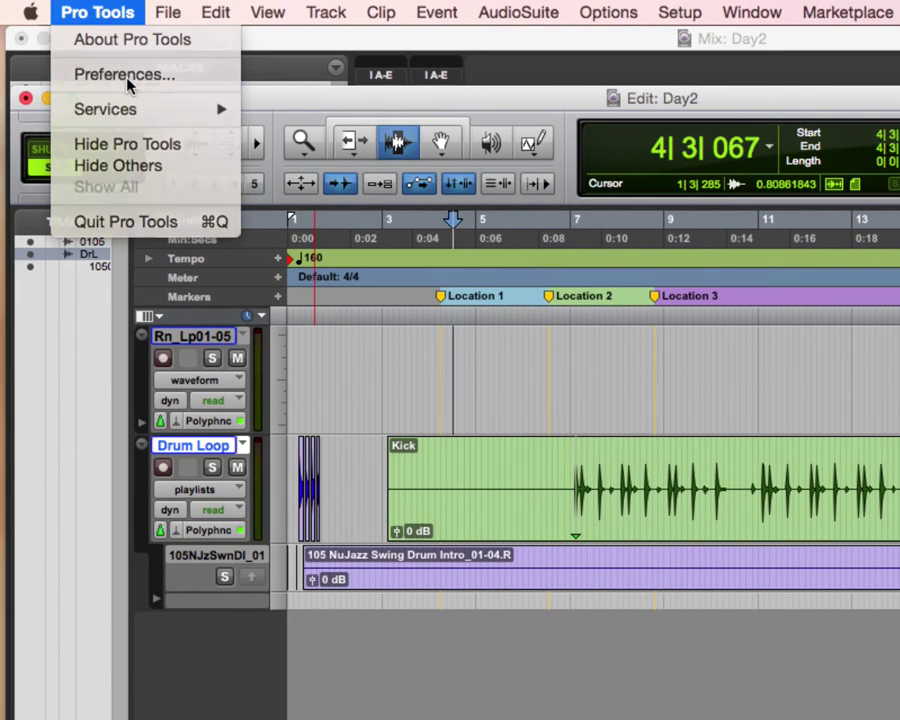
click(127, 76)
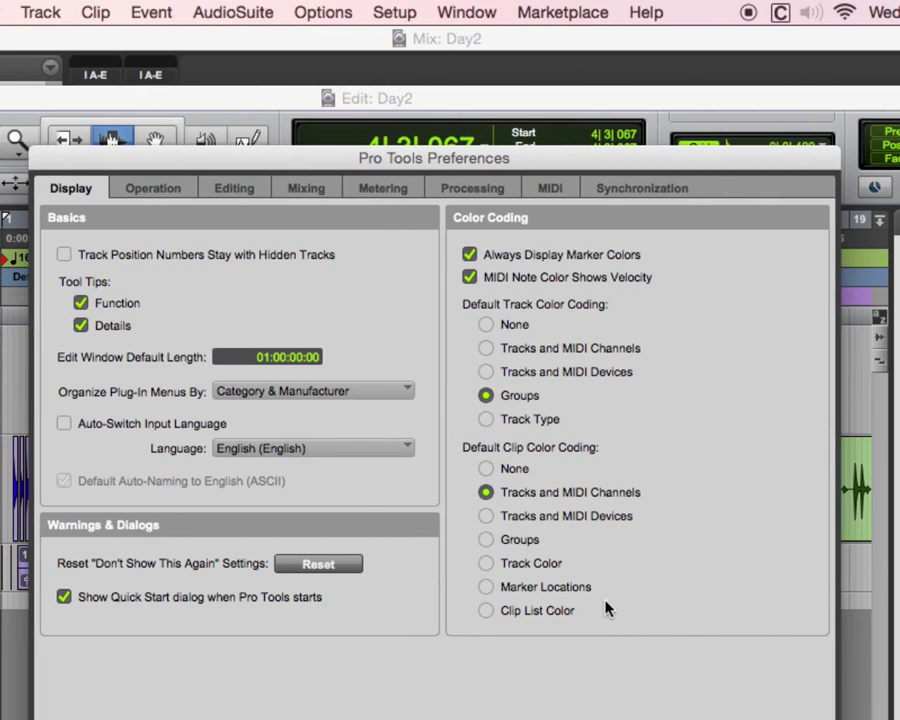
click(488, 588)
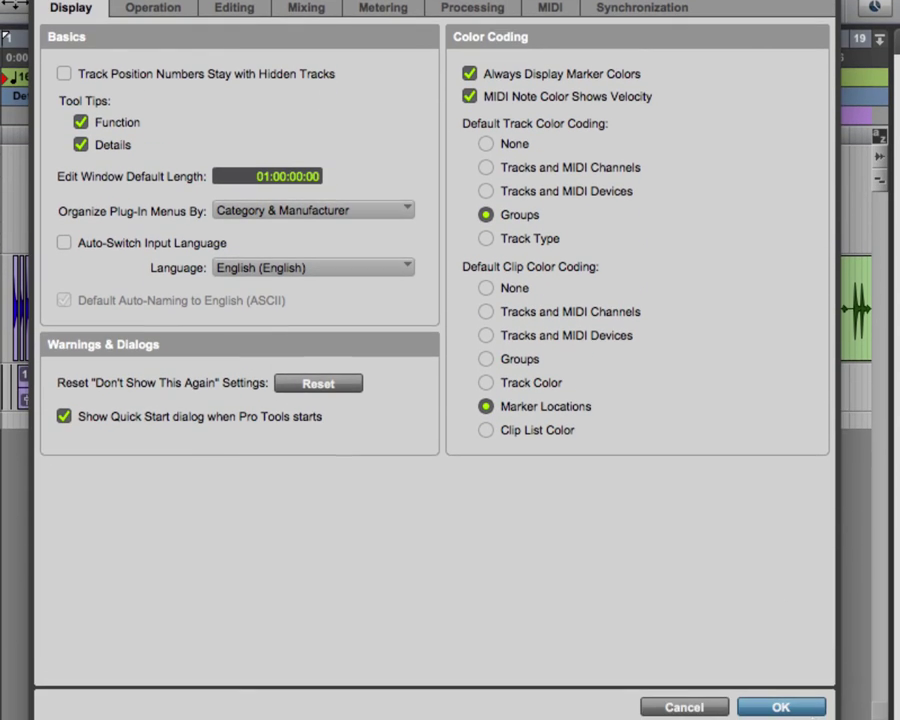
click(780, 707)
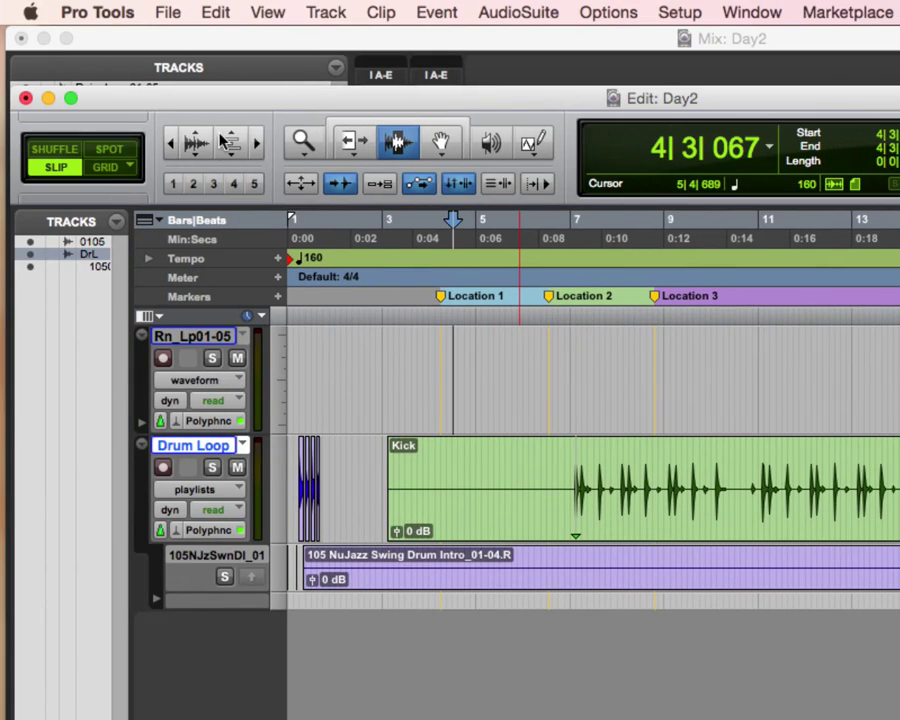
Move the Kick clip earlier on the Drum Loop track with the Grabber, to about 2|2|438.
click(447, 156)
drag(526, 518, 490, 477)
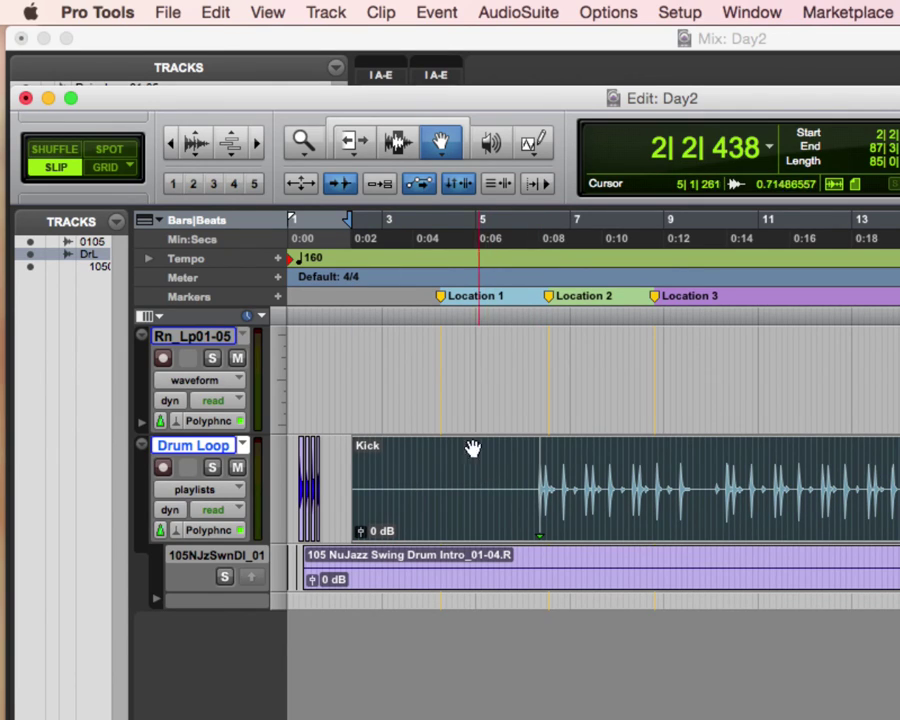
Spread out the markers by moving Location 3 to about bar 83 and Location 2 to about bar 45.
click(169, 145)
click(169, 145)
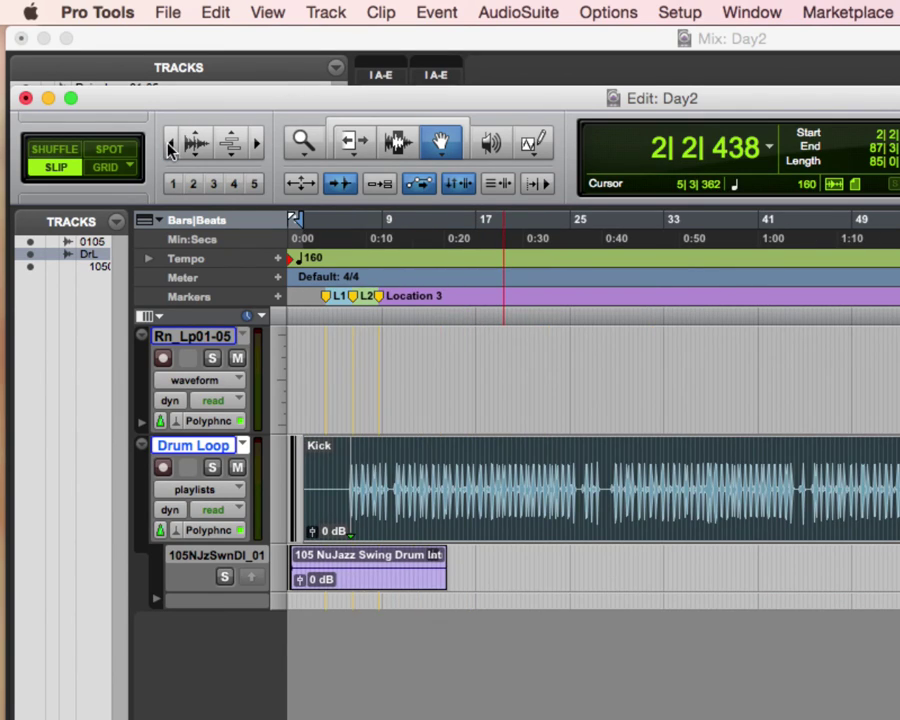
click(169, 145)
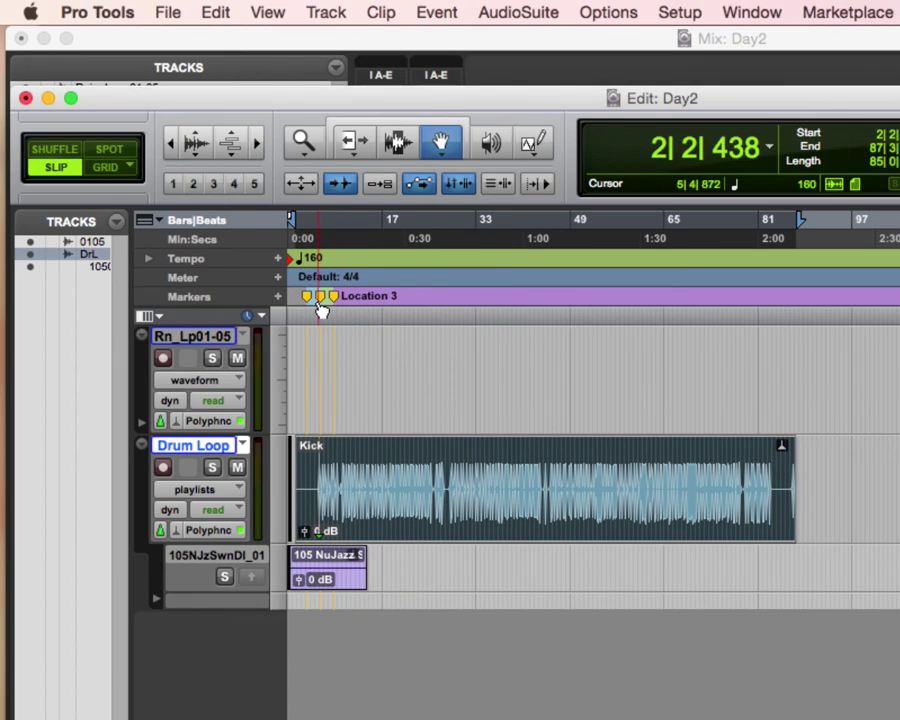
mouse_move(319, 296)
mouse_down()
mouse_move(450, 345)
mouse_move(558, 358)
mouse_up()
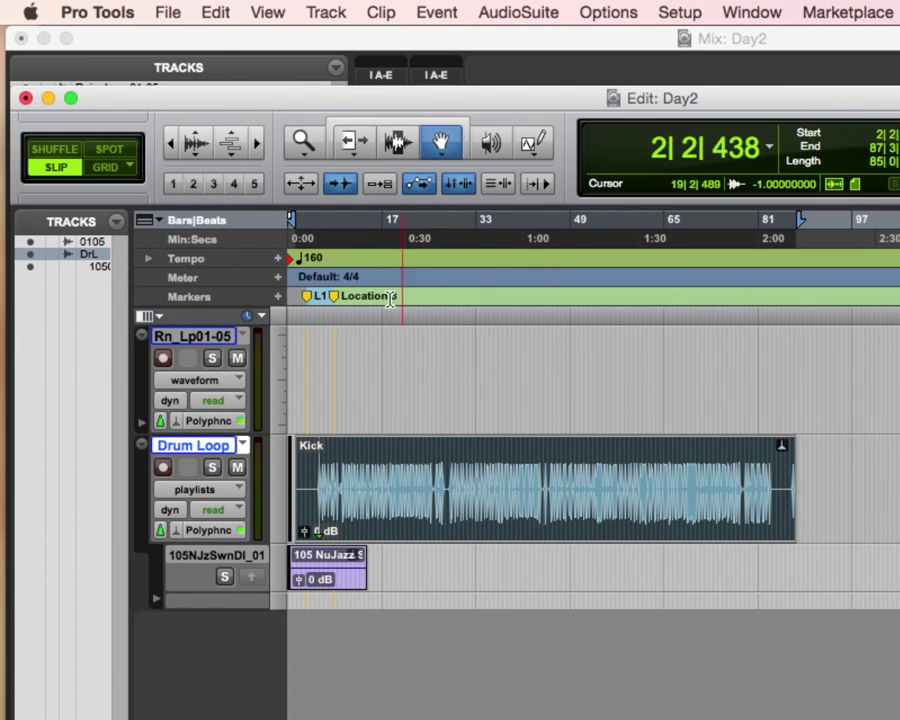
key(super+z)
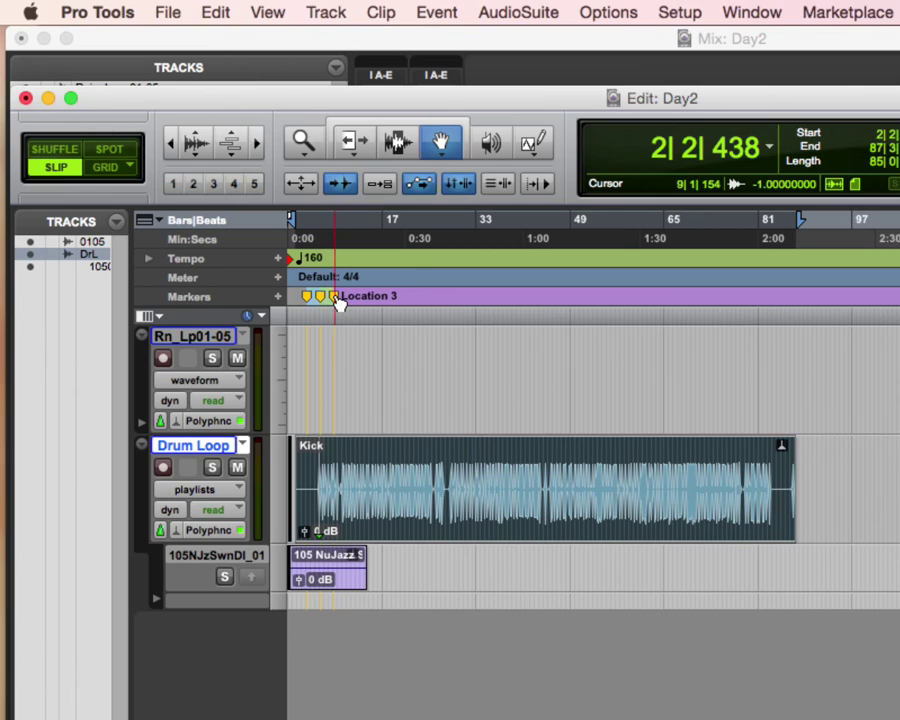
mouse_move(336, 296)
mouse_down()
mouse_move(538, 311)
mouse_move(767, 346)
mouse_move(770, 320)
mouse_move(796, 315)
mouse_move(773, 314)
mouse_up()
mouse_move(325, 297)
mouse_down()
mouse_move(462, 325)
mouse_move(573, 334)
mouse_move(553, 331)
mouse_up()
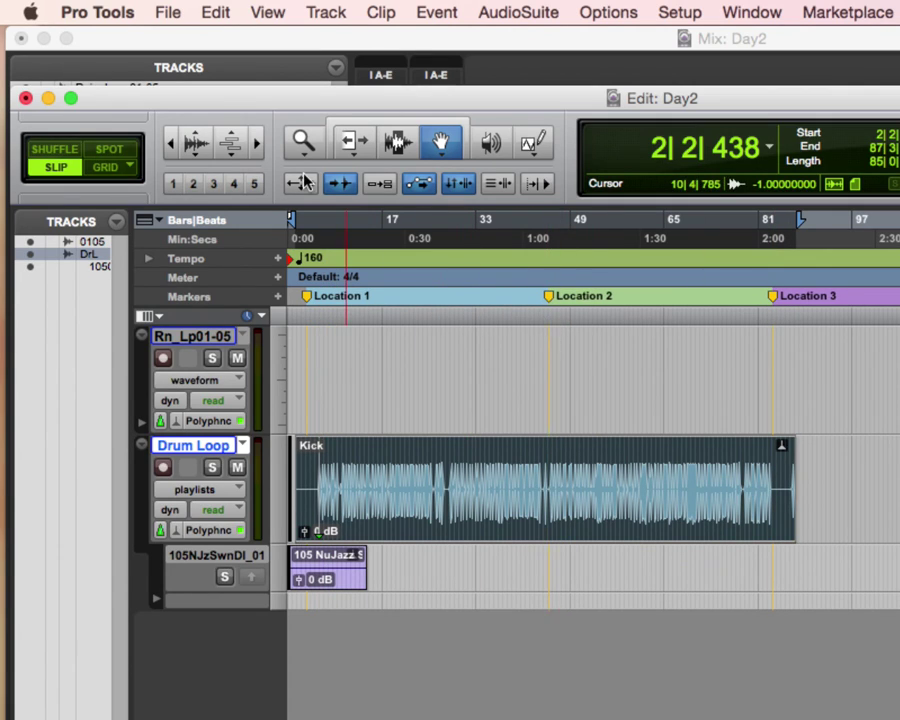
Trim the end of the Kick clip back to about 44|1|276 and duplicate the clip twice along the Drum Loop track.
click(352, 143)
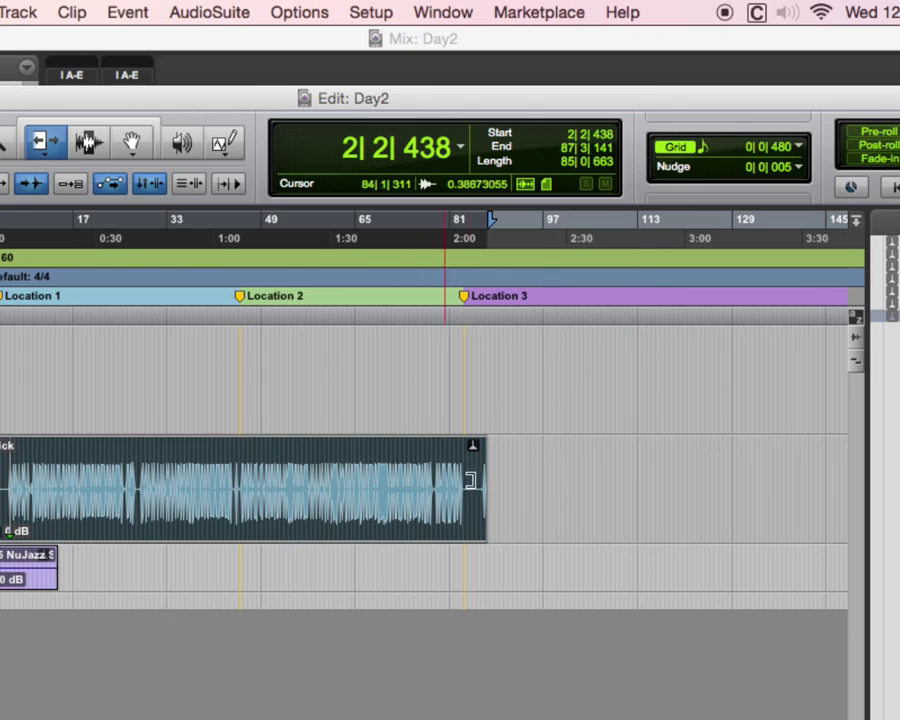
drag(265, 493, 230, 480)
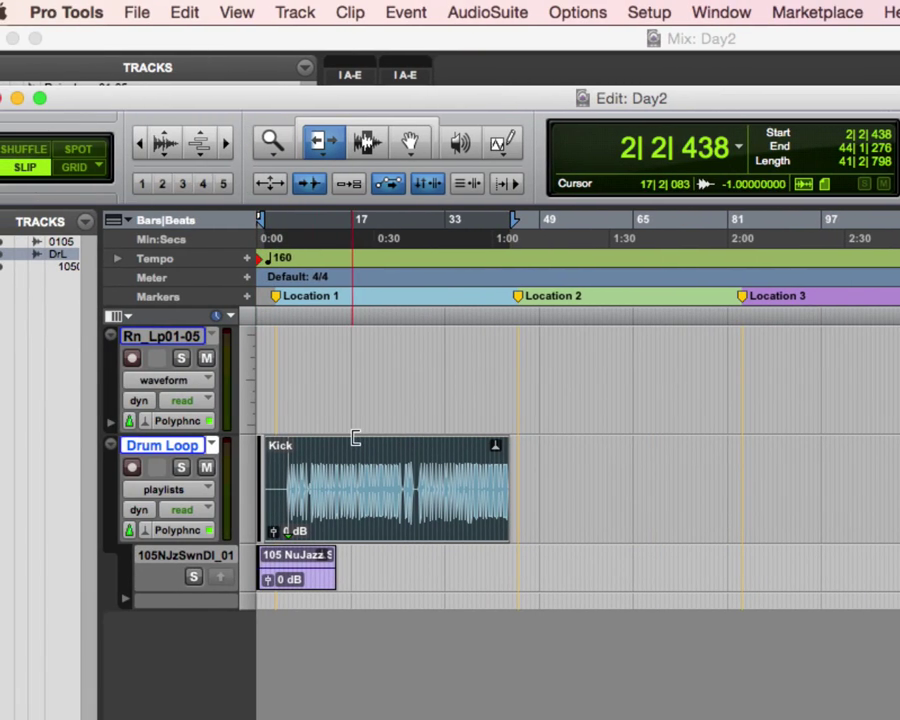
key(super+d)
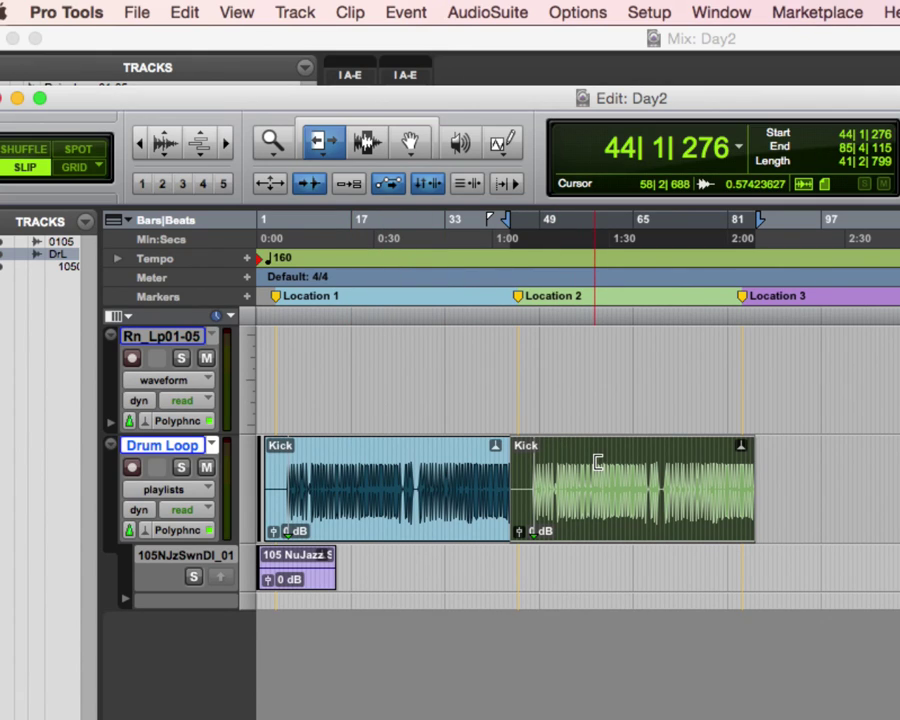
key(super+d)
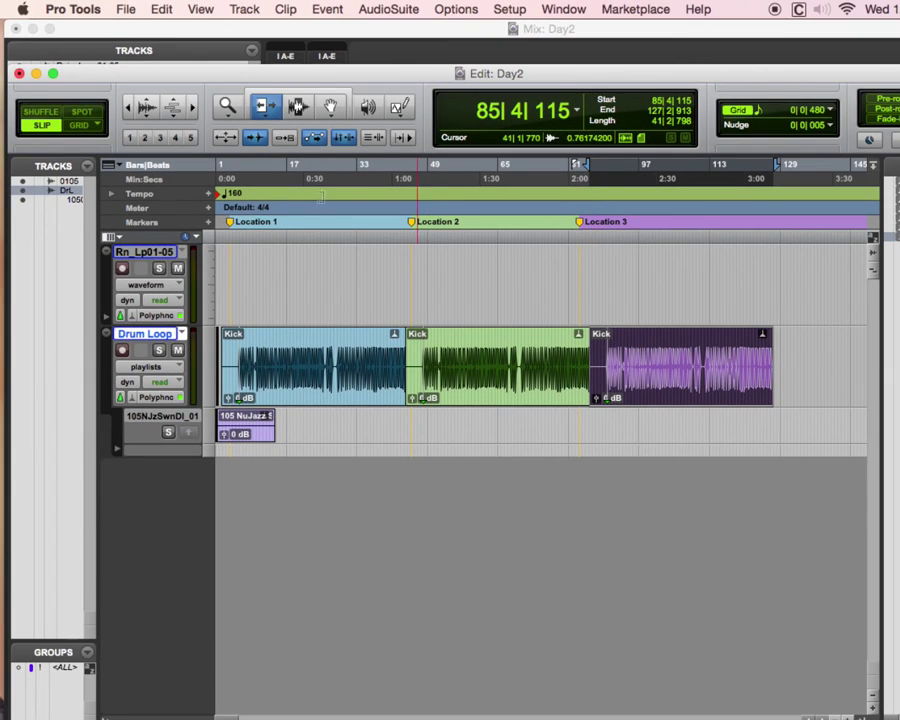
Delete the two duplicated Kick clips and move the remaining one to about 40|4|351 on the Drum Loop track.
key(F8)
click(470, 360)
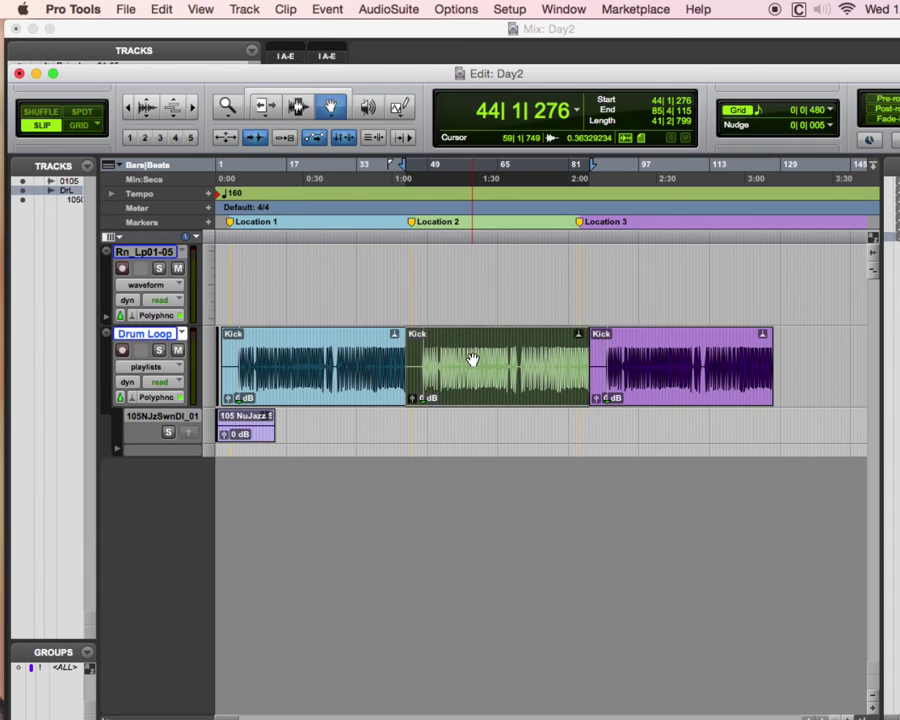
key(Delete)
click(648, 376)
key(Delete)
drag(381, 377, 480, 366)
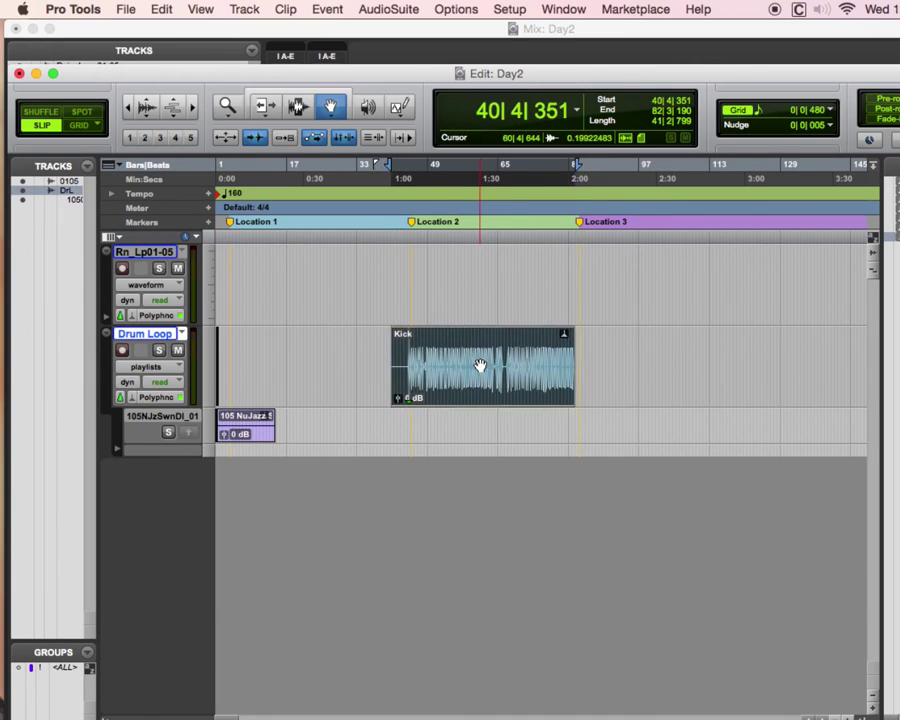
Move the Kick clip on the Drum Loop track to about 41|2|909 so its audio lines up with the Location 2 marker.
click(194, 107)
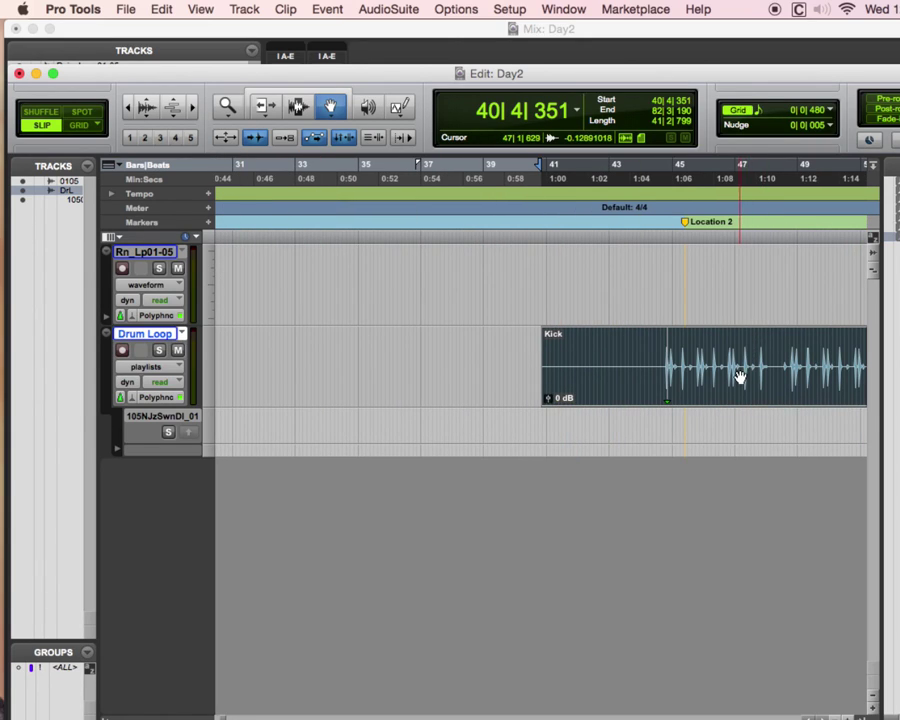
click(673, 364)
drag(674, 363, 692, 364)
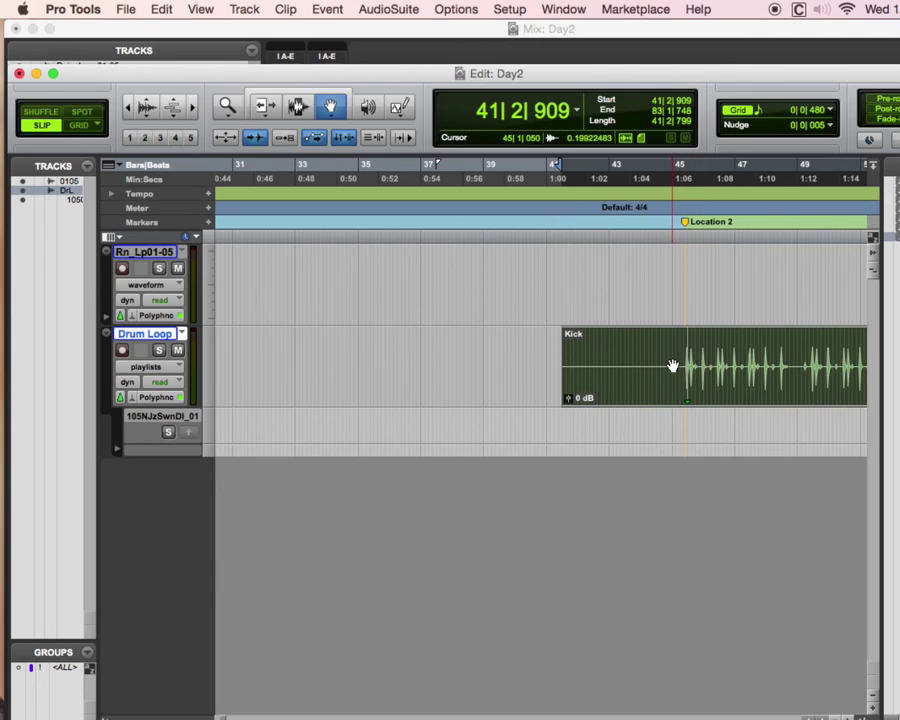
double_click(227, 105)
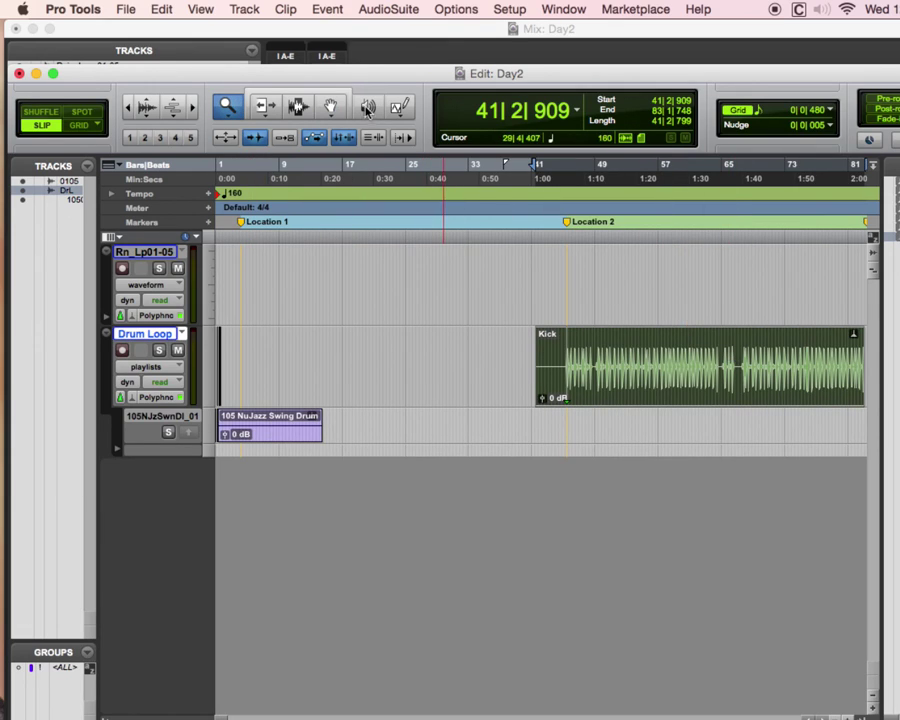
key(F8)
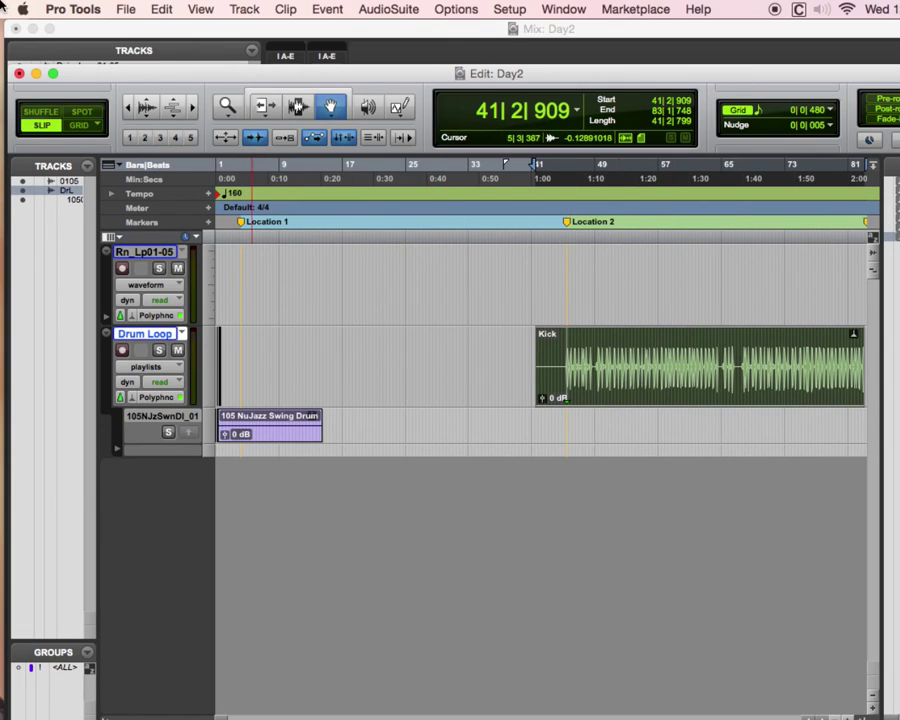
Open the Operation preferences and examine the Transport and Auto Backup options.
click(70, 9)
click(101, 55)
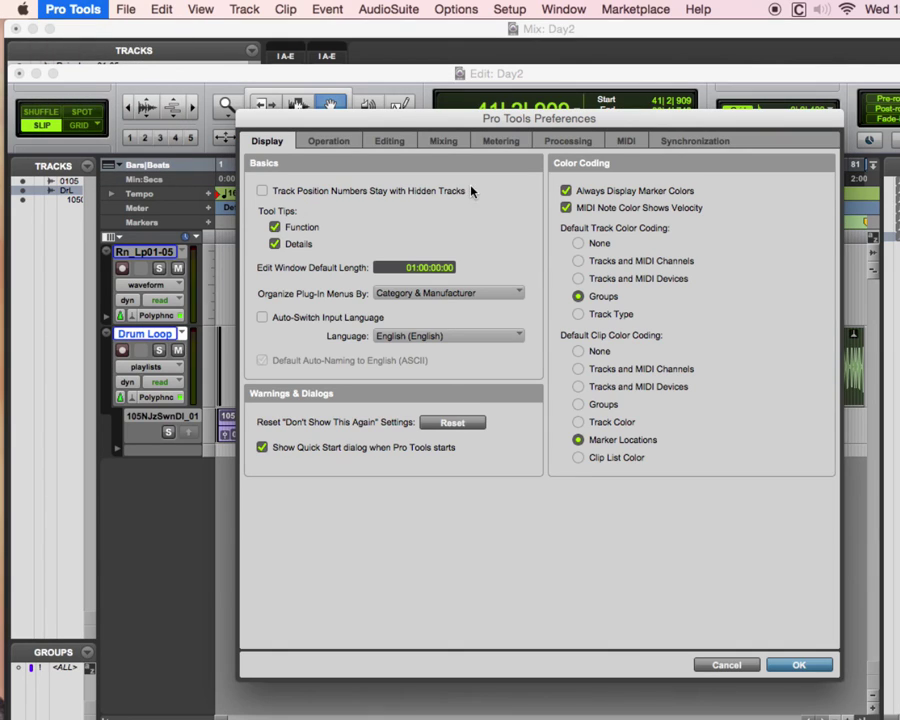
click(345, 140)
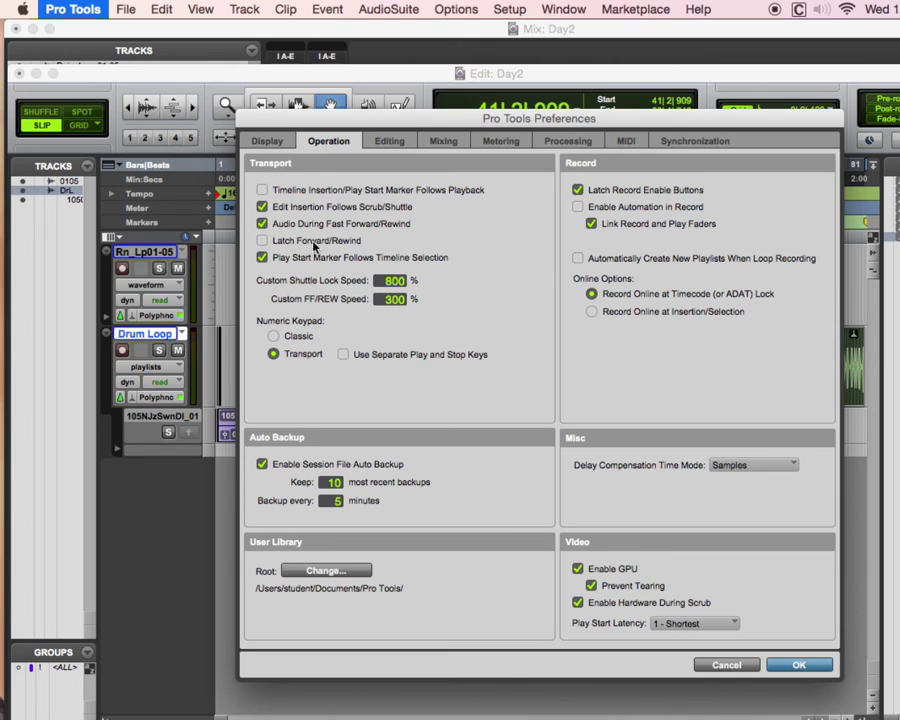
drag(308, 116, 281, 204)
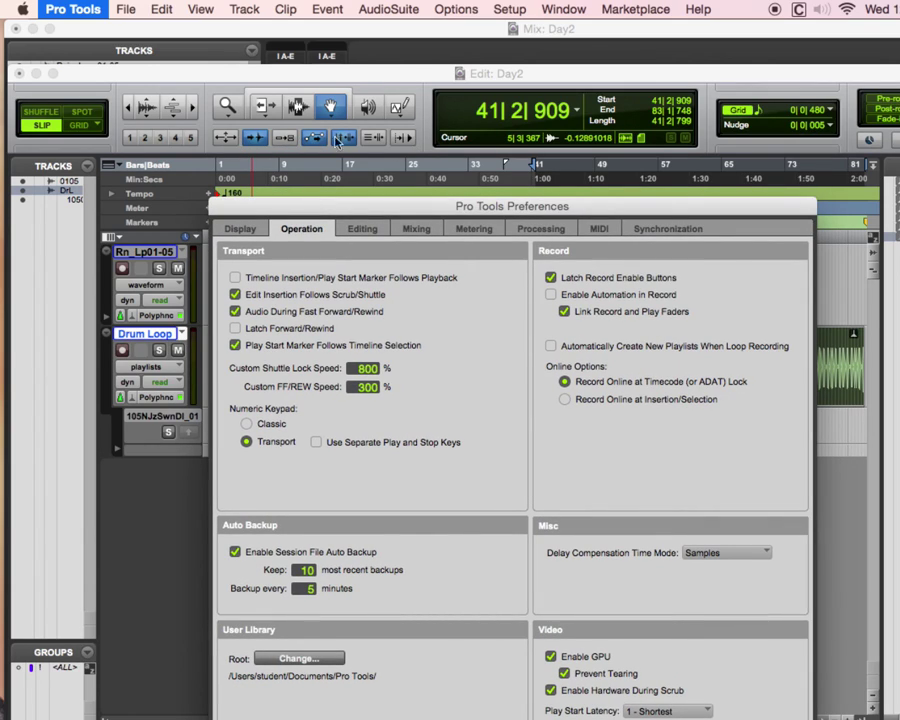
drag(396, 213, 315, 81)
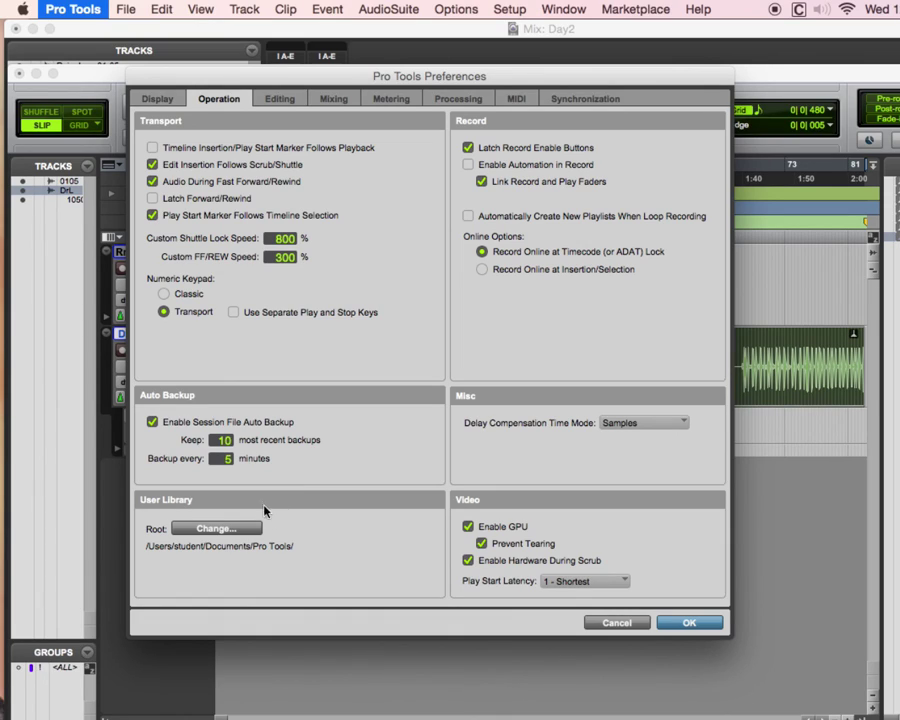
View the folder chooser for the User Library root and close it without choosing a folder.
click(235, 531)
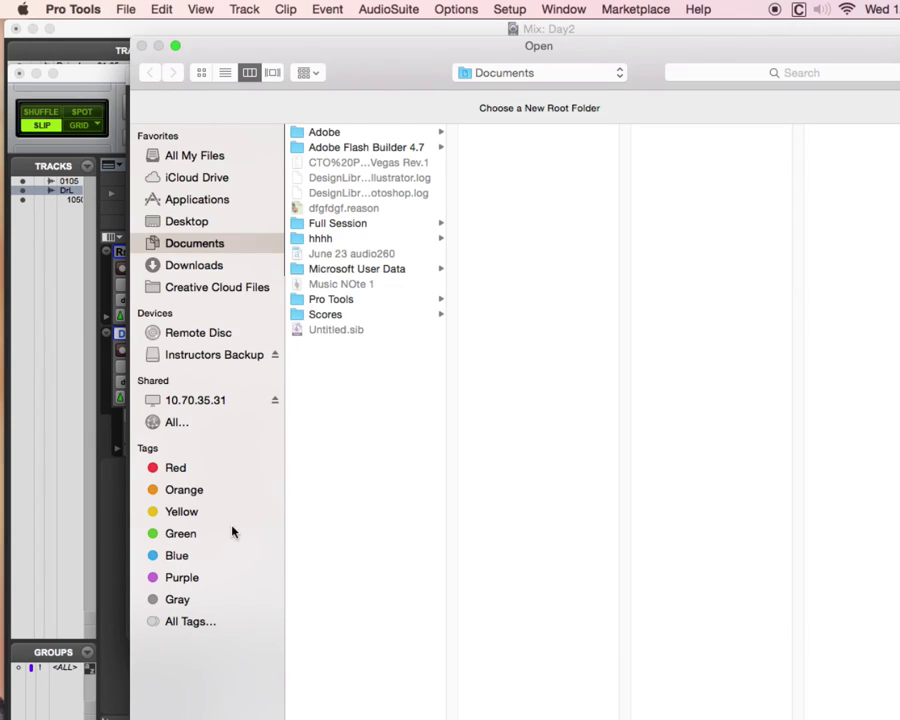
drag(450, 50, 176, 6)
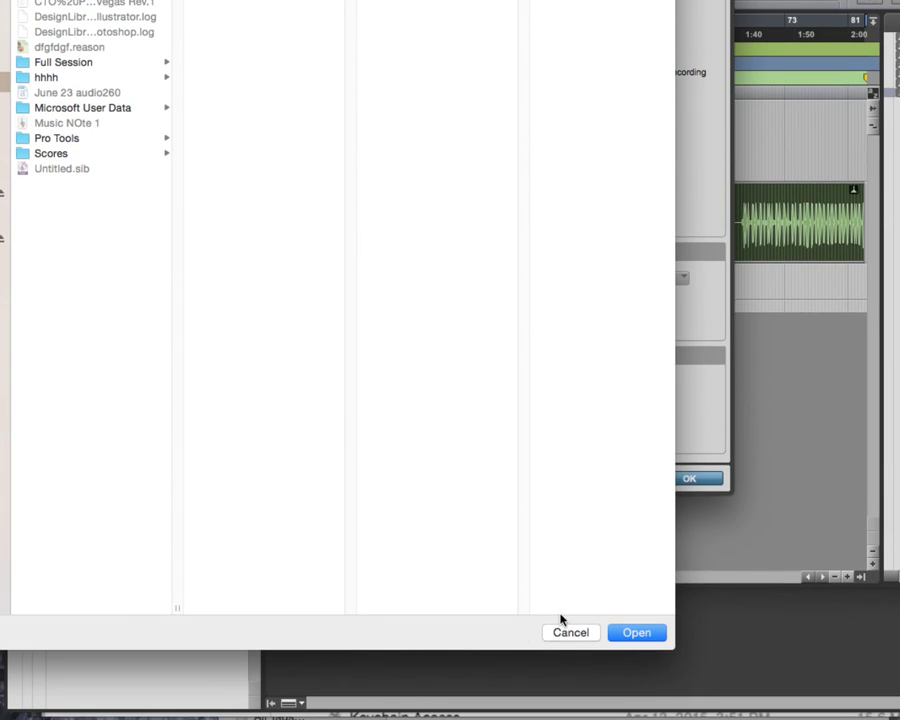
click(570, 632)
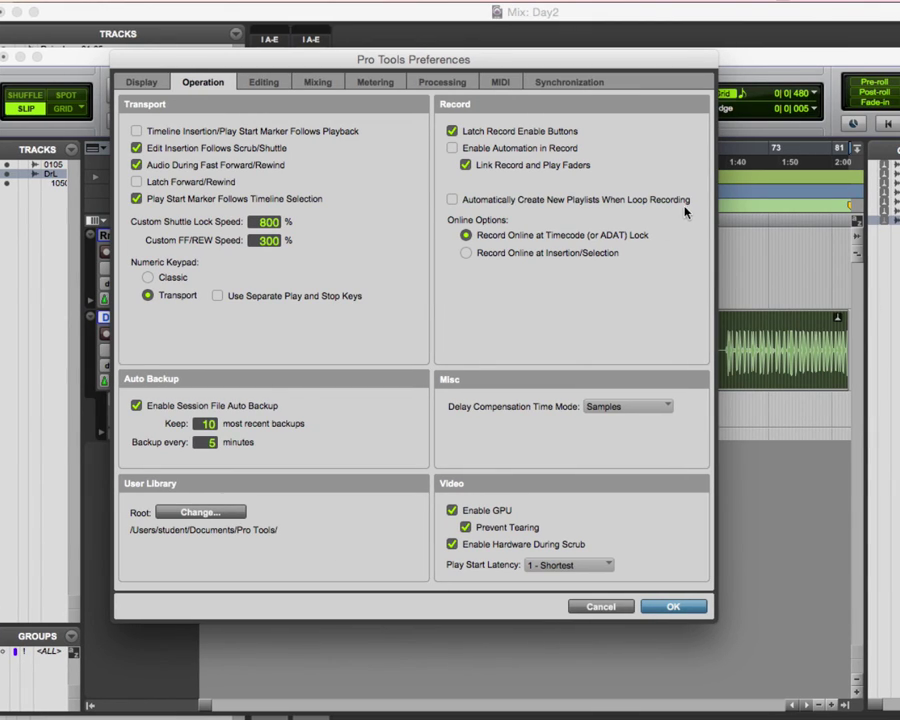
Try switching Enable Automation in Record on and off in the Record options.
click(525, 159)
click(465, 166)
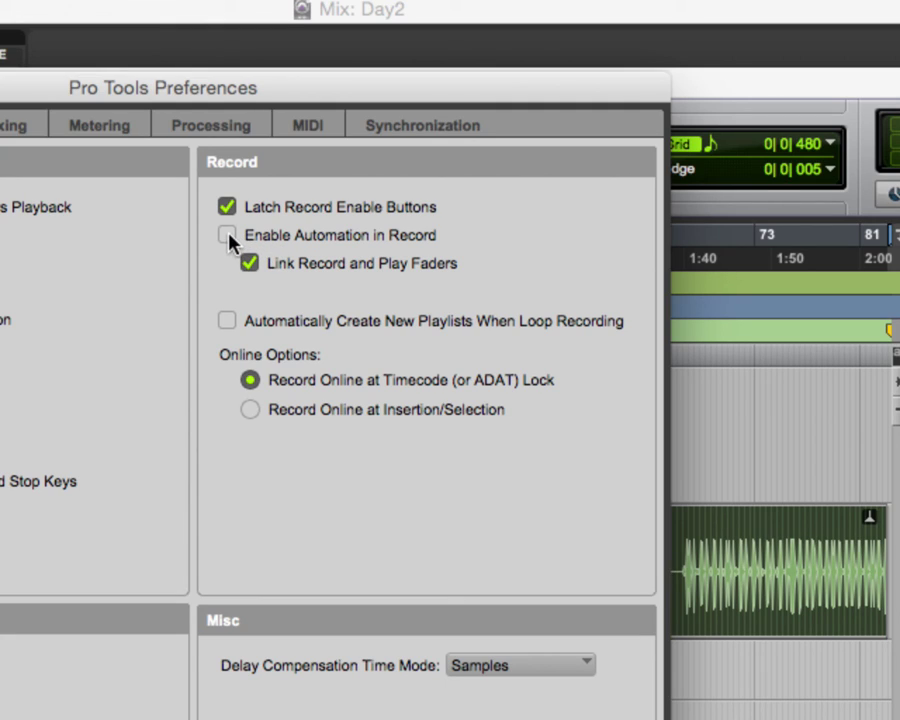
click(228, 236)
click(228, 236)
click(228, 236)
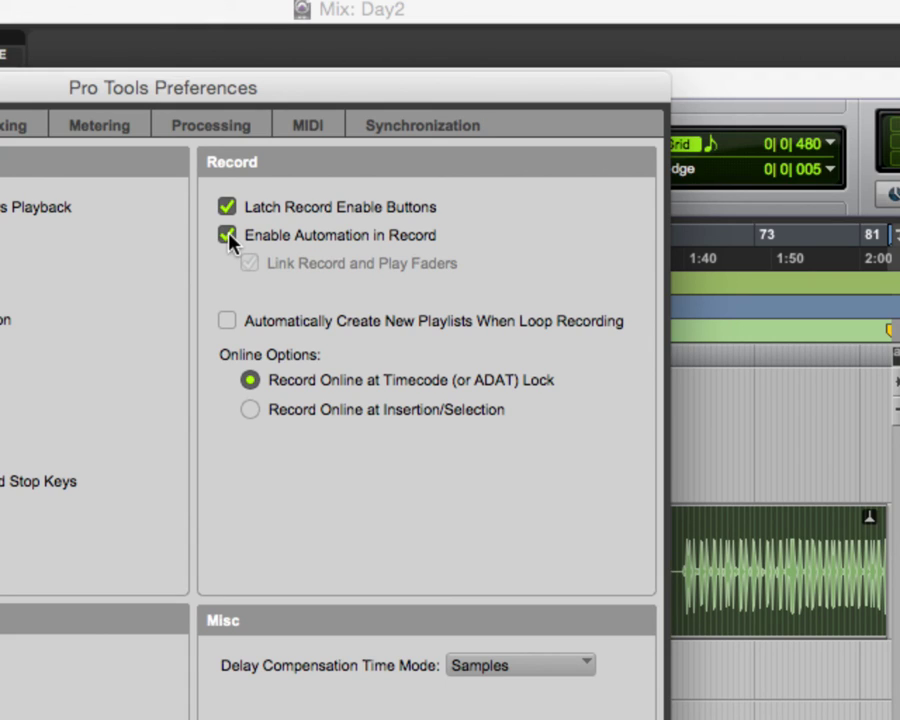
click(228, 236)
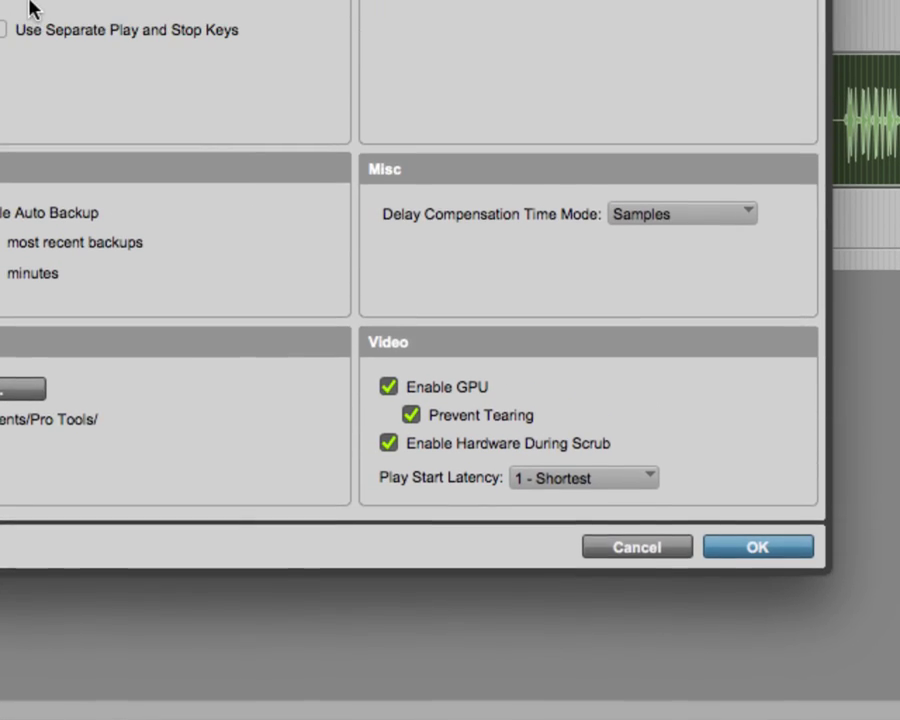
View the Editing preferences, cancel them, and toggle the zoom in and out on the selected Kick clip.
click(88, 80)
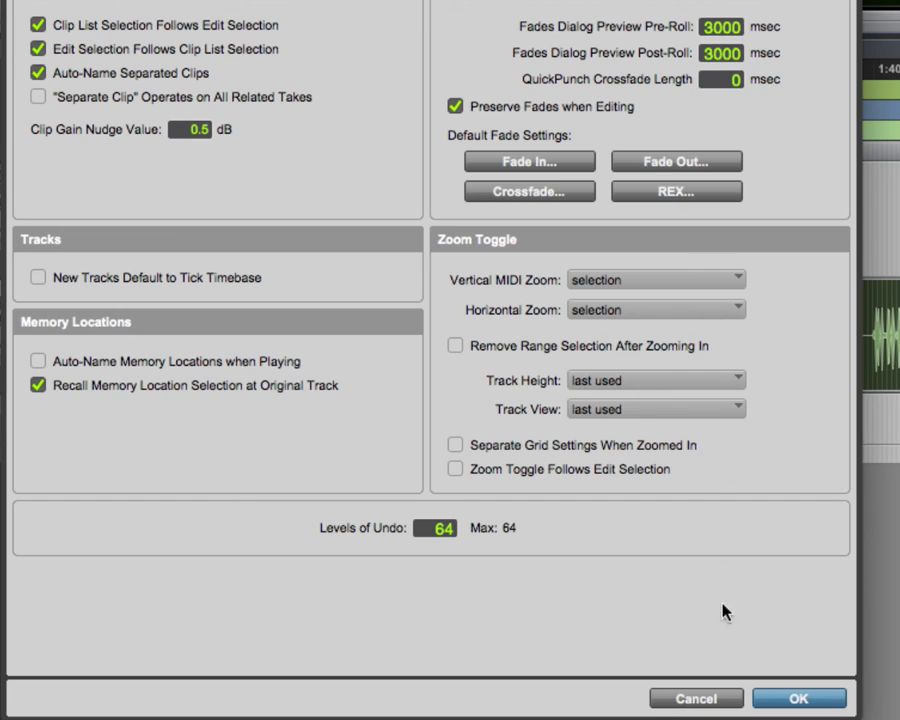
click(723, 698)
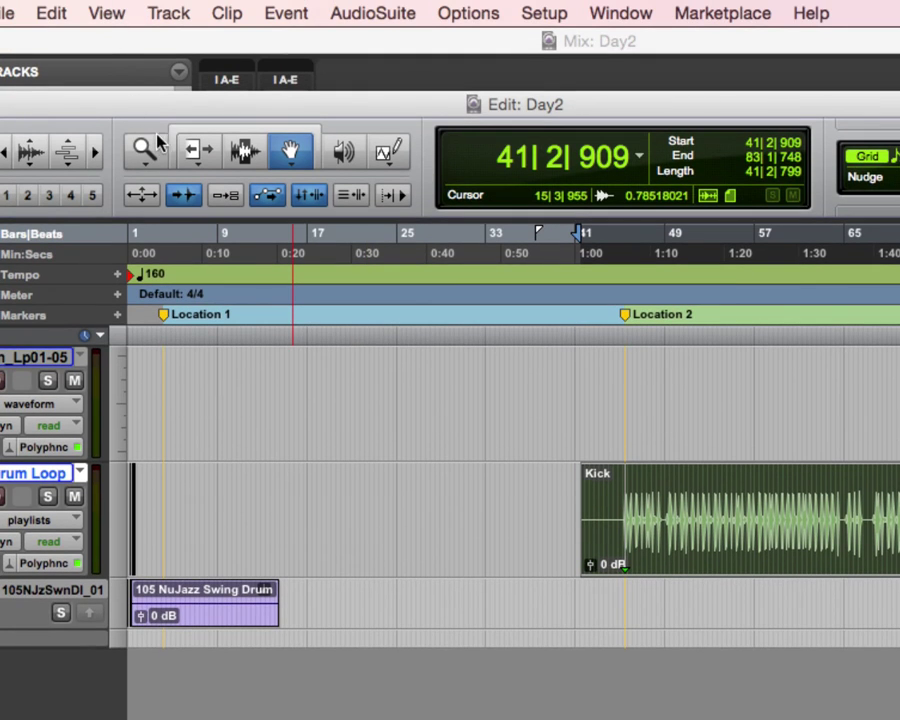
click(143, 195)
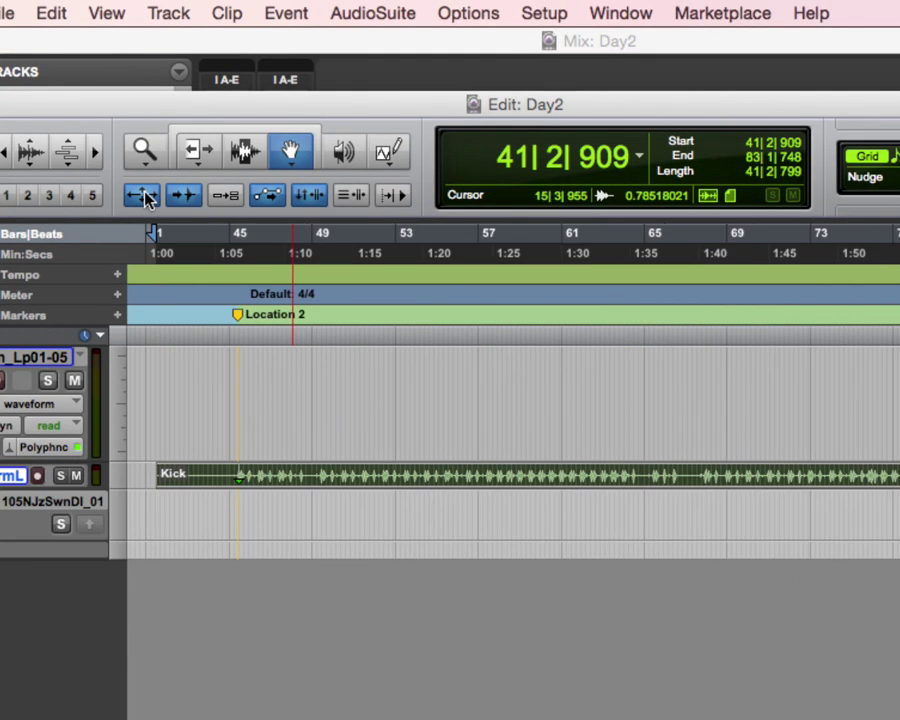
click(143, 195)
Examine the Vertical MIDI Zoom and Horizontal Zoom choices in the Zoom Toggle preferences and cancel the dialog.
click(105, 12)
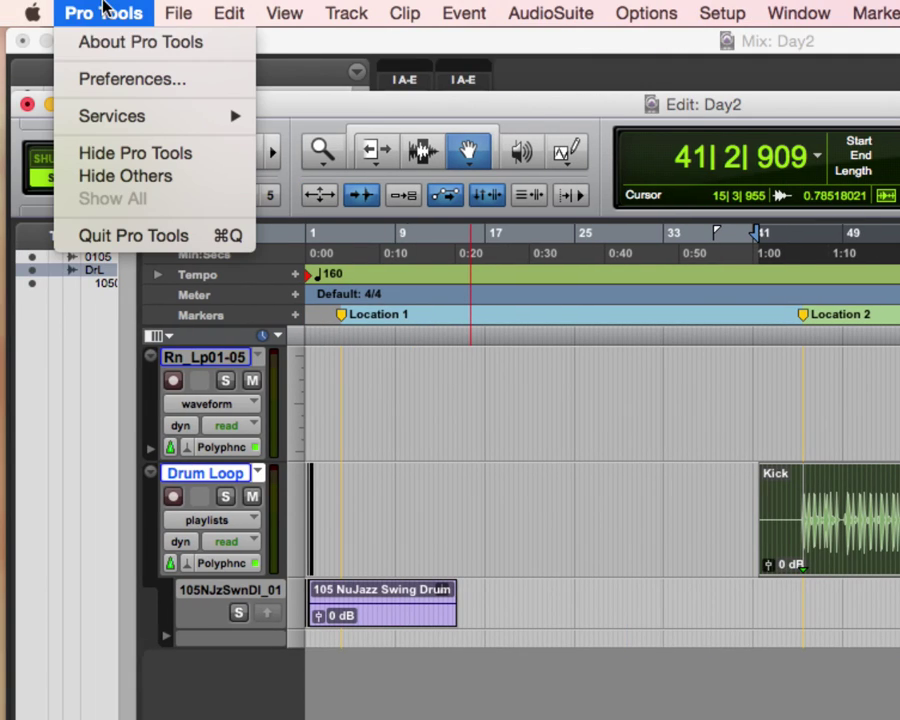
click(150, 78)
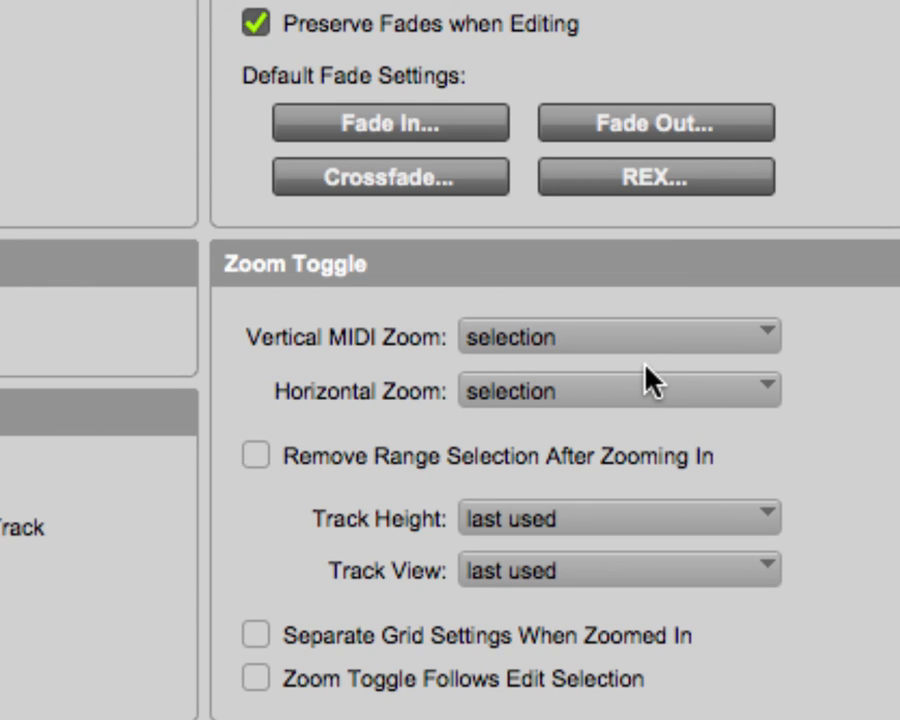
click(631, 343)
click(653, 428)
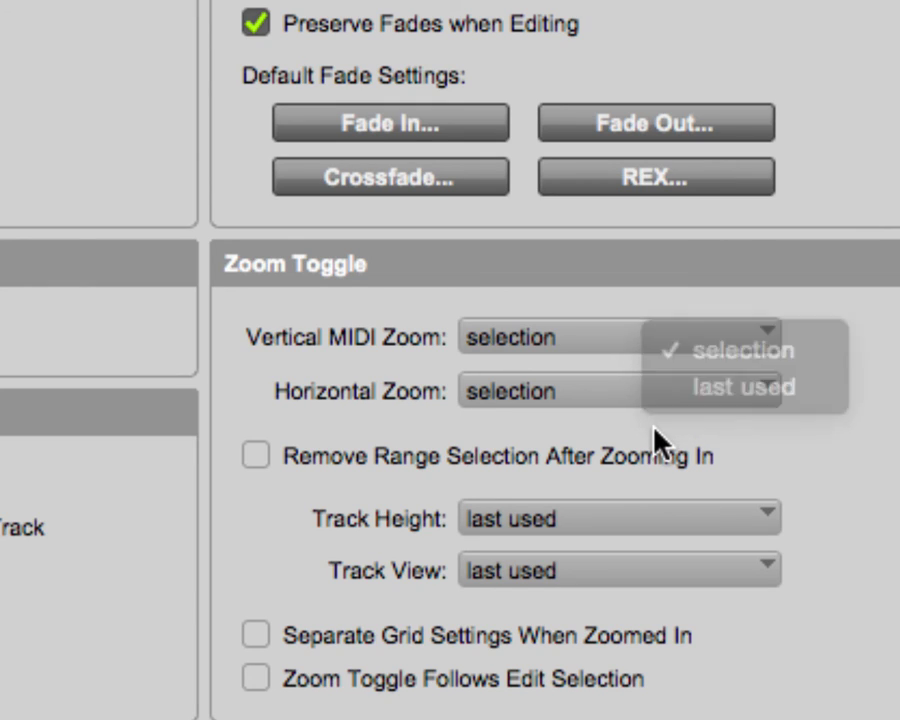
click(715, 403)
click(632, 413)
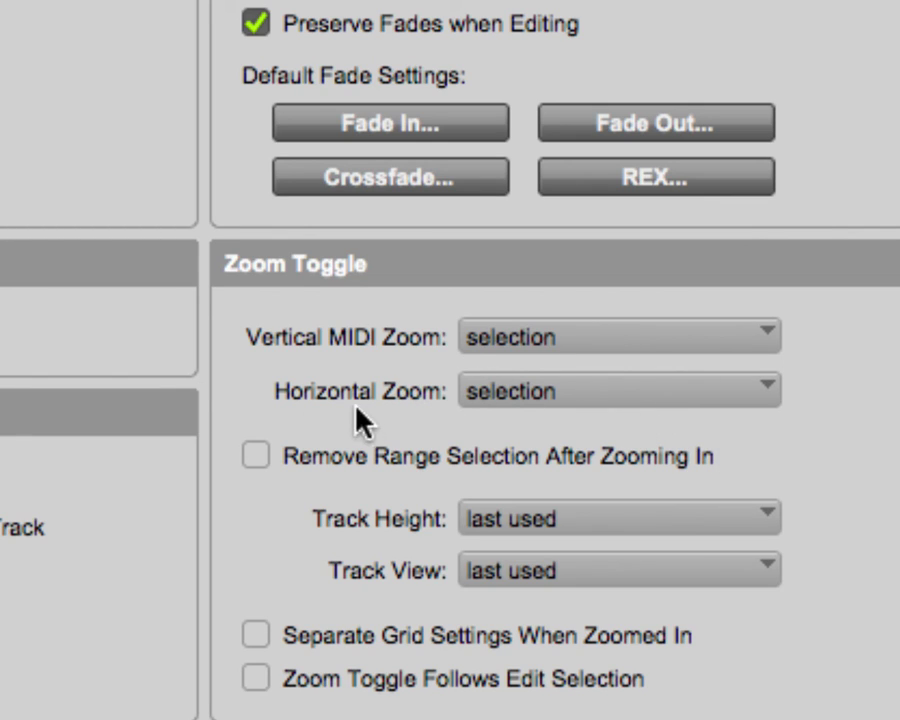
click(490, 392)
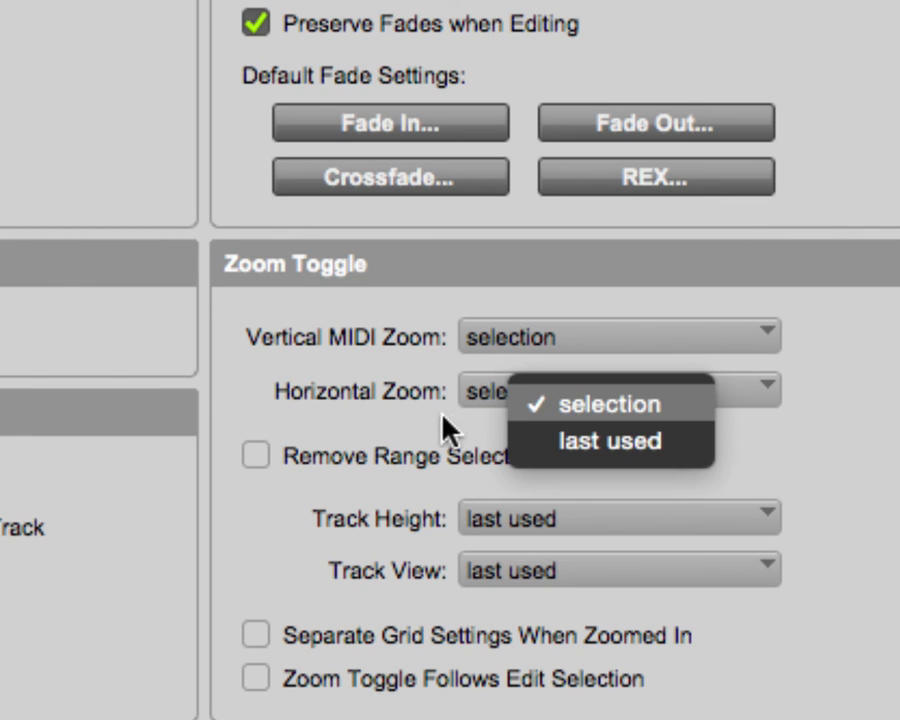
click(362, 438)
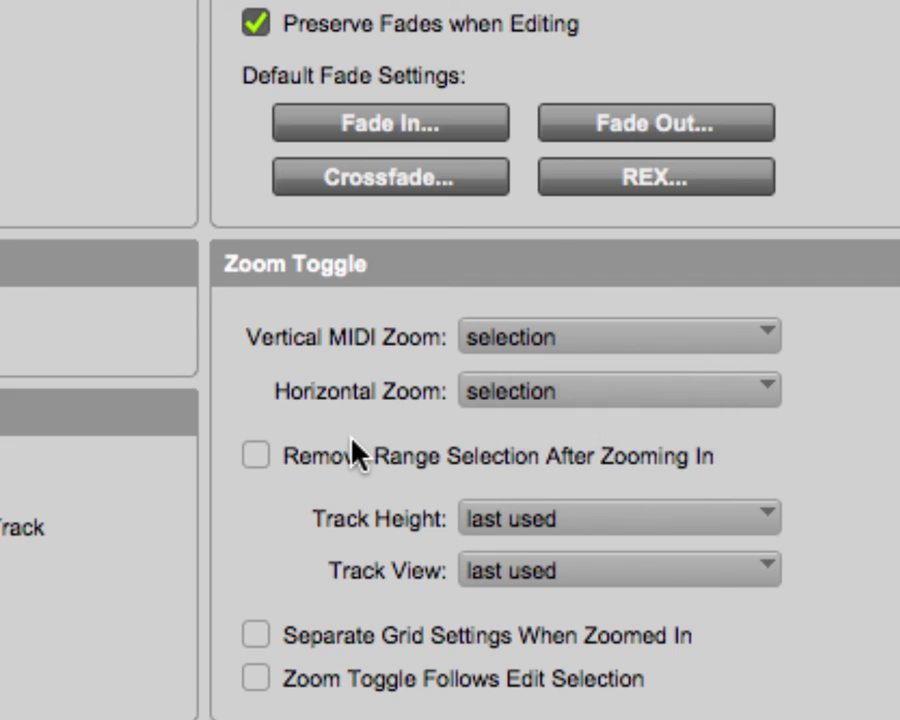
click(494, 390)
click(494, 432)
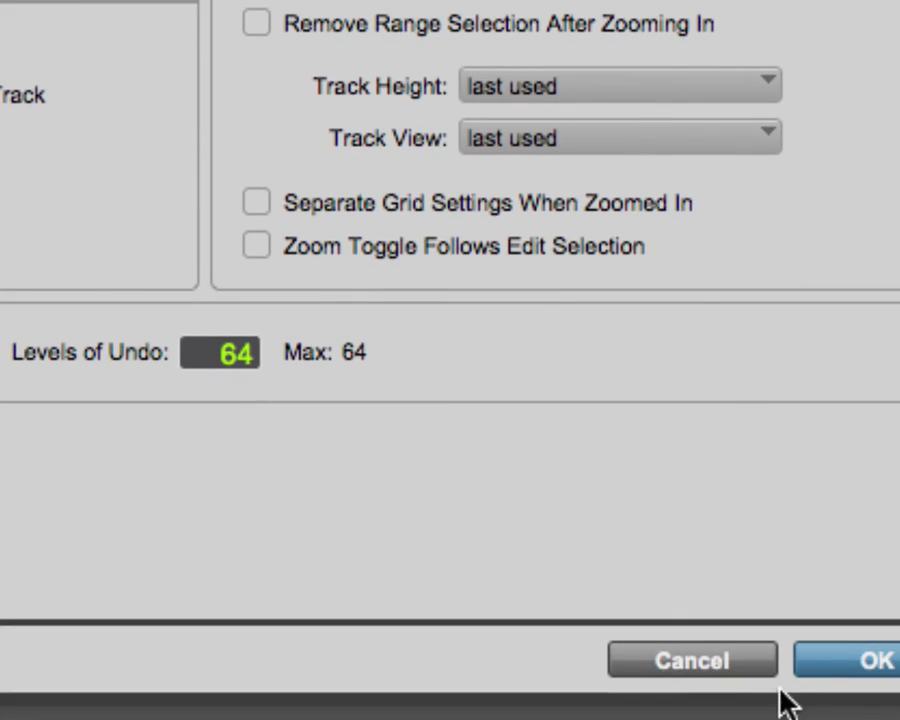
click(743, 679)
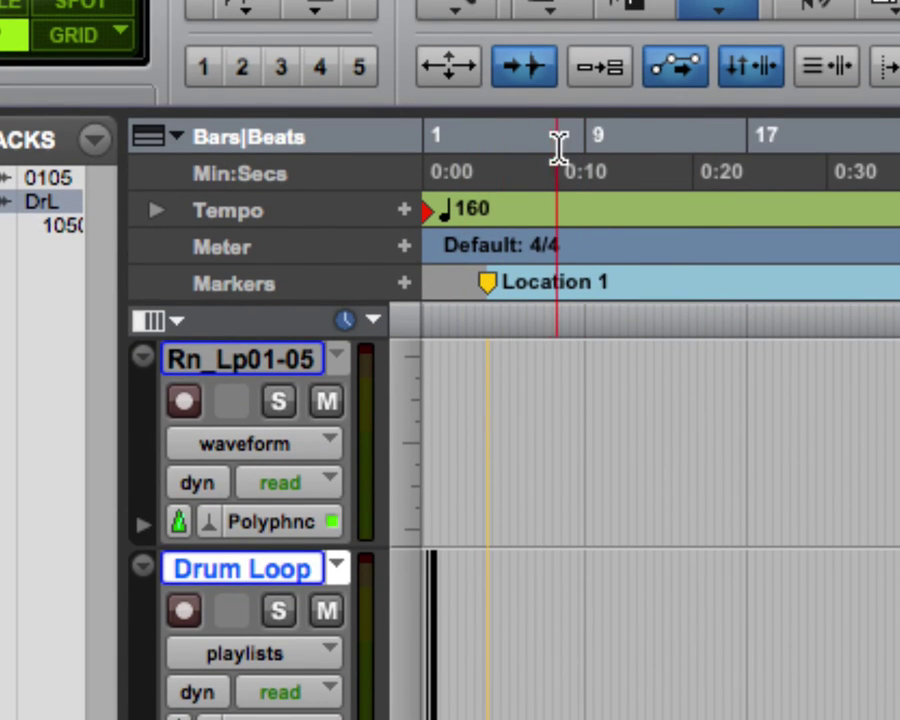
Select about 6|4|492 to 19|1|647 on the Rn_Lp01-05 track with the Selector and toggle the zoom in and out.
click(635, 12)
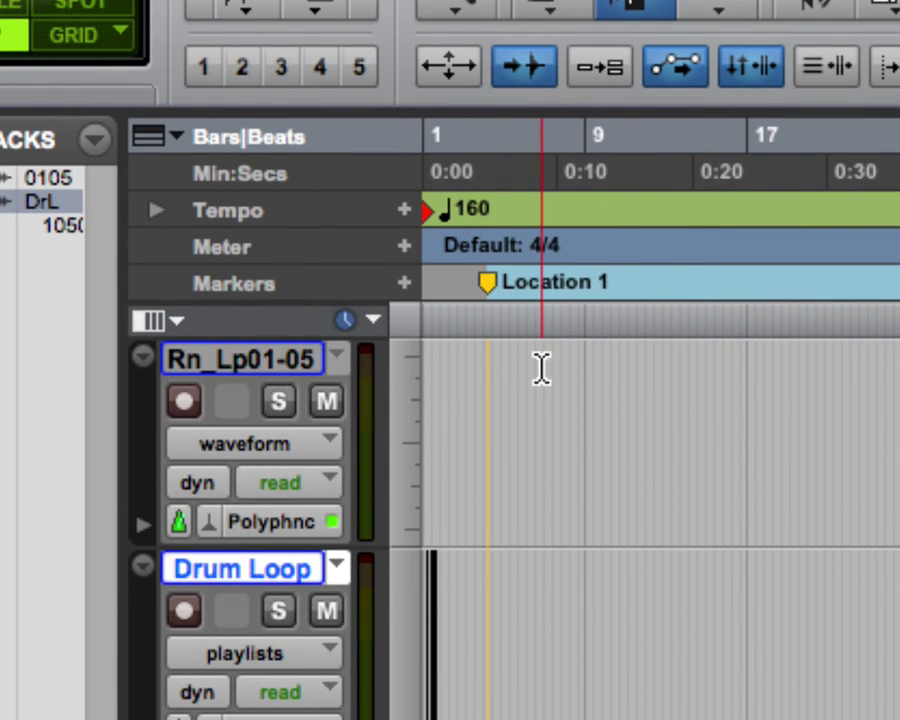
drag(541, 367, 793, 440)
click(452, 72)
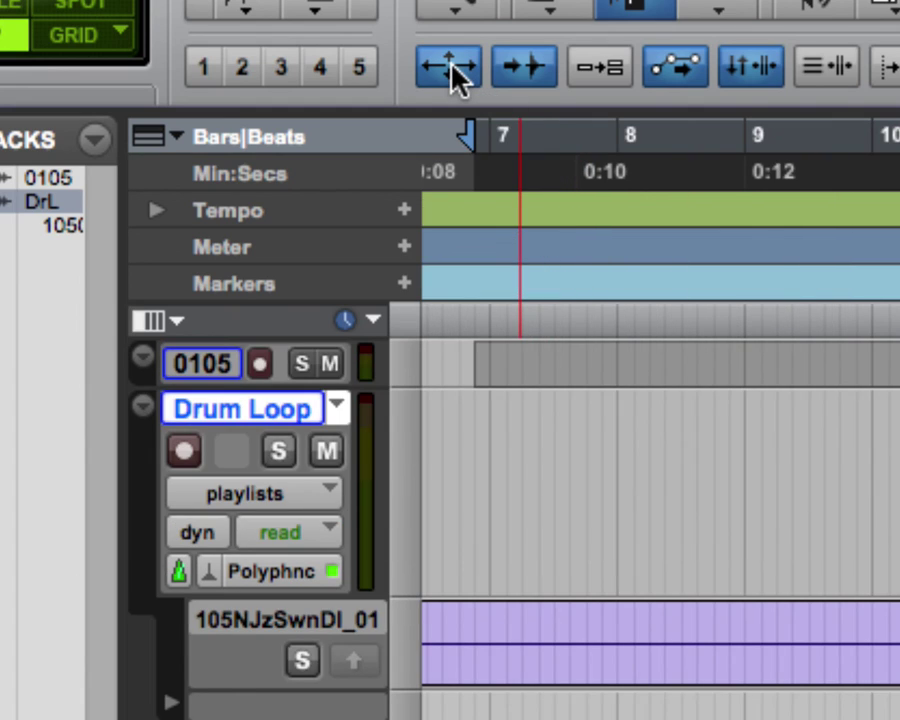
click(450, 70)
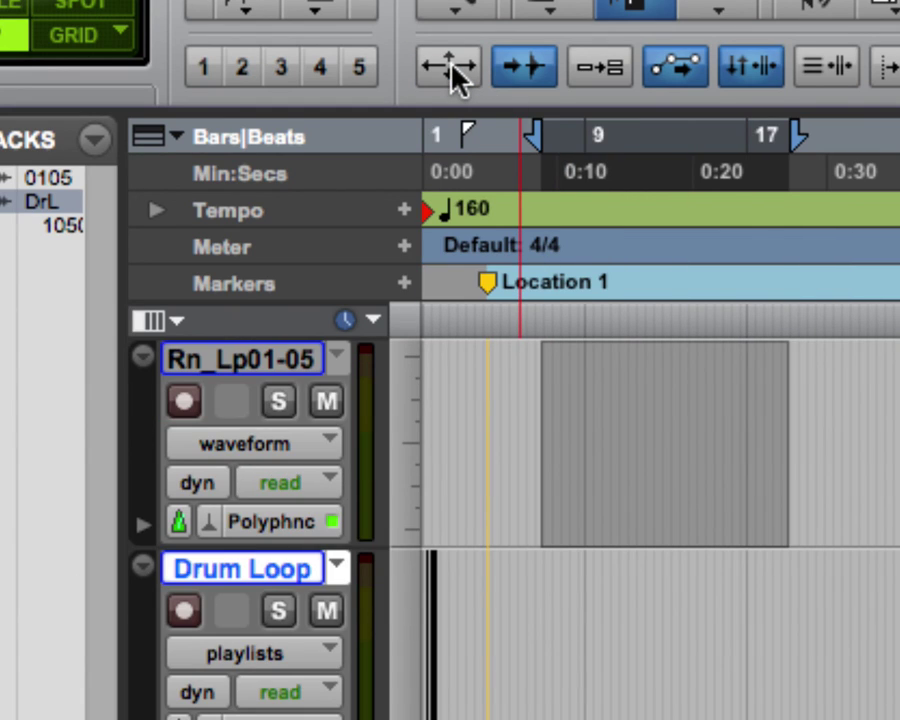
click(451, 68)
click(452, 70)
Select the Rn_Lp01-05 track, zoom toggle into its selected range, and return to the previous view.
click(248, 365)
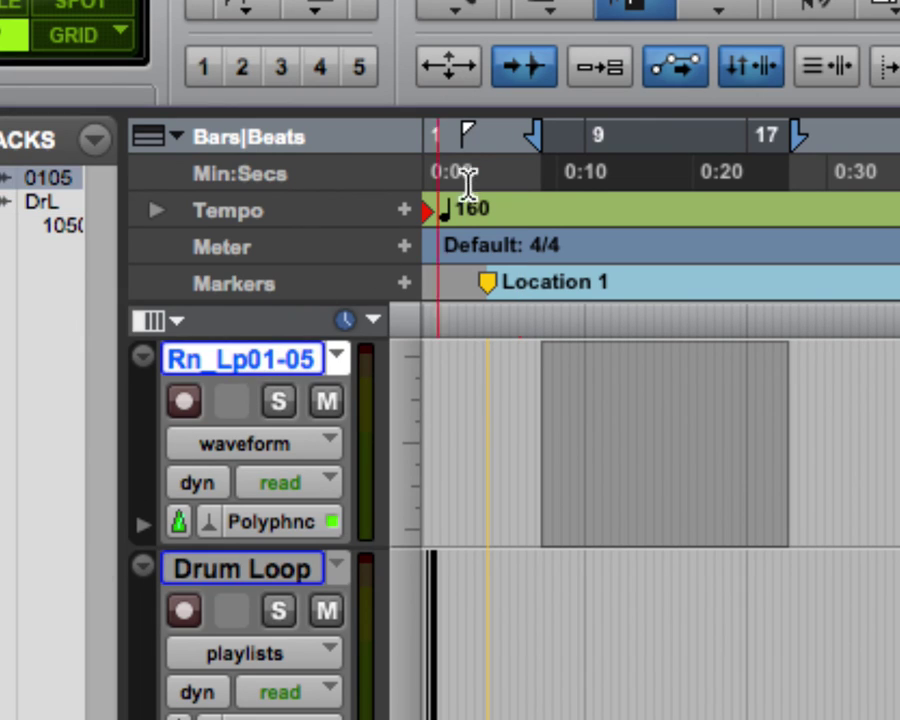
click(478, 66)
right_click(478, 70)
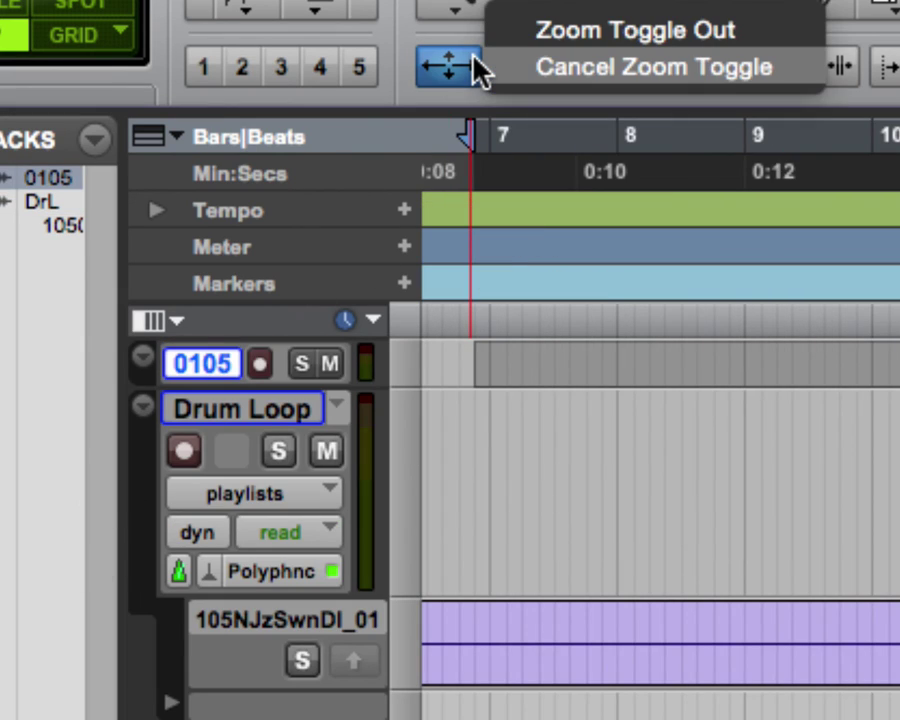
click(476, 68)
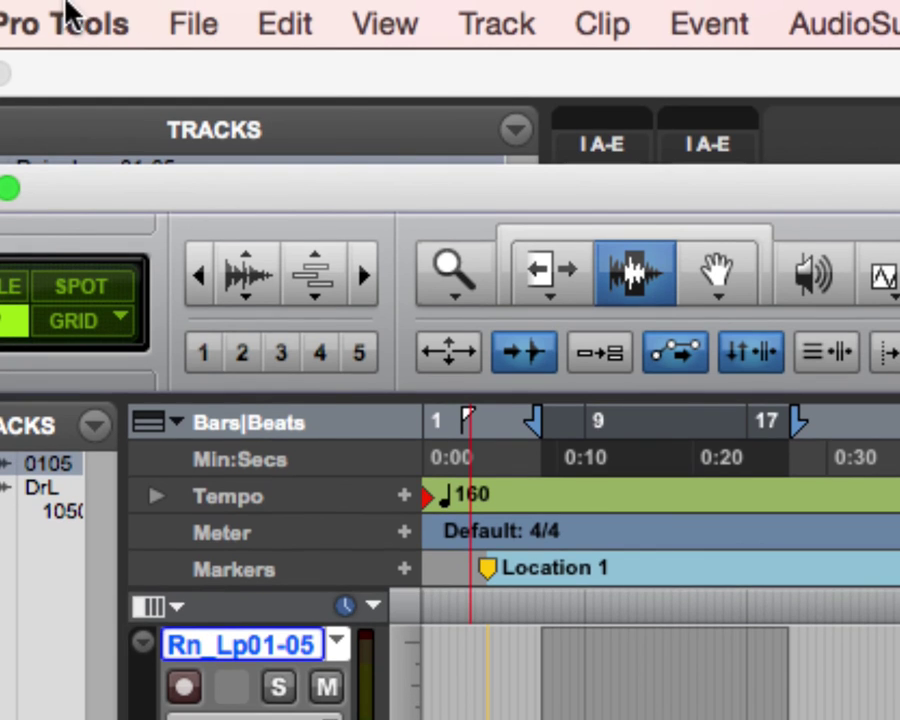
Set the Zoom Toggle's Horizontal Zoom preference to last used and apply the preferences.
click(70, 20)
click(108, 143)
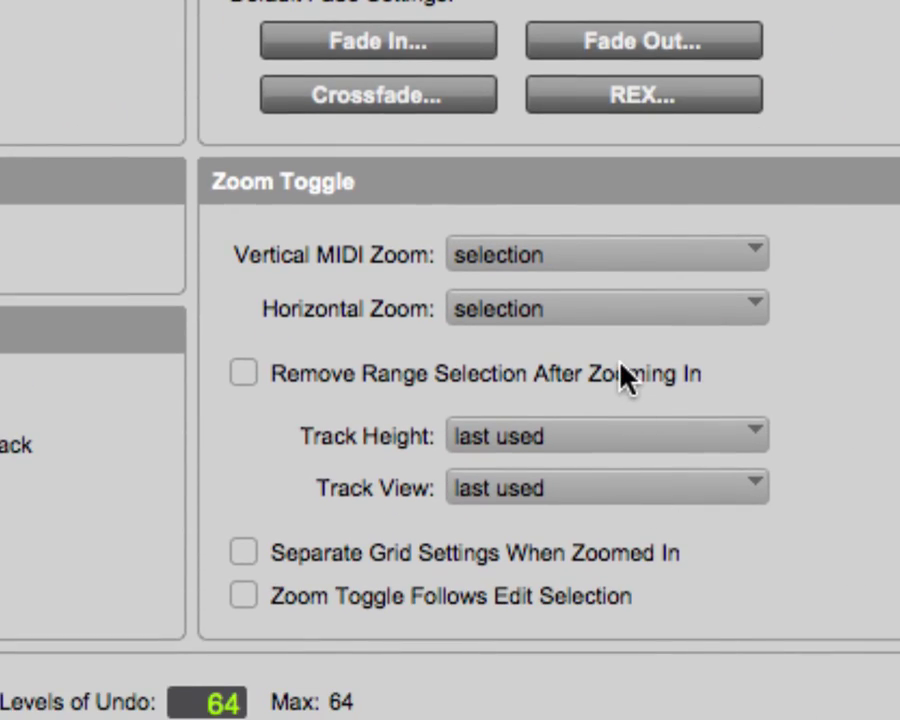
click(598, 315)
click(627, 358)
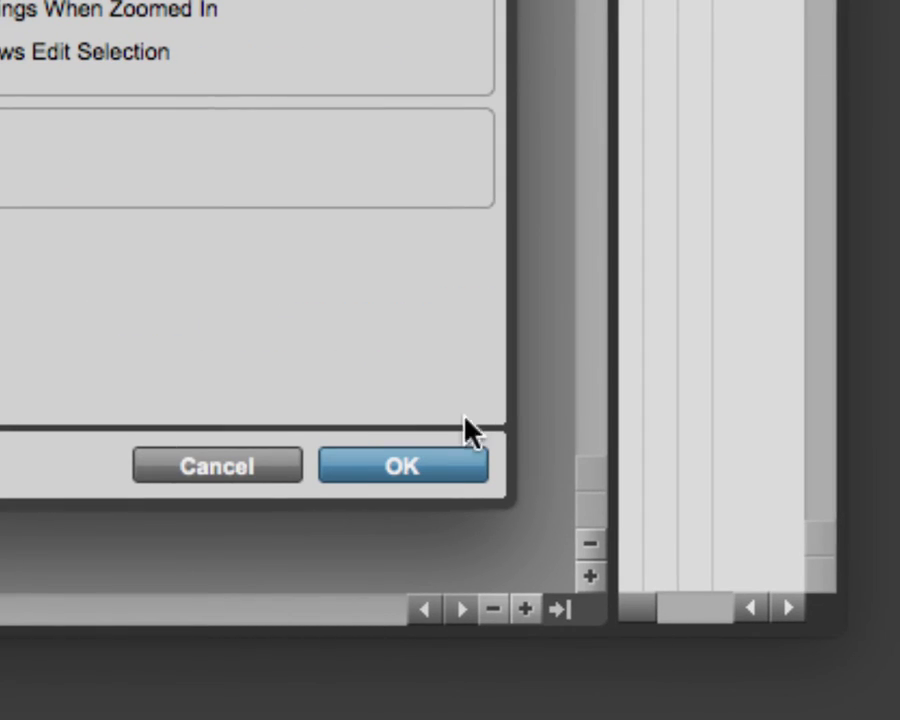
click(410, 468)
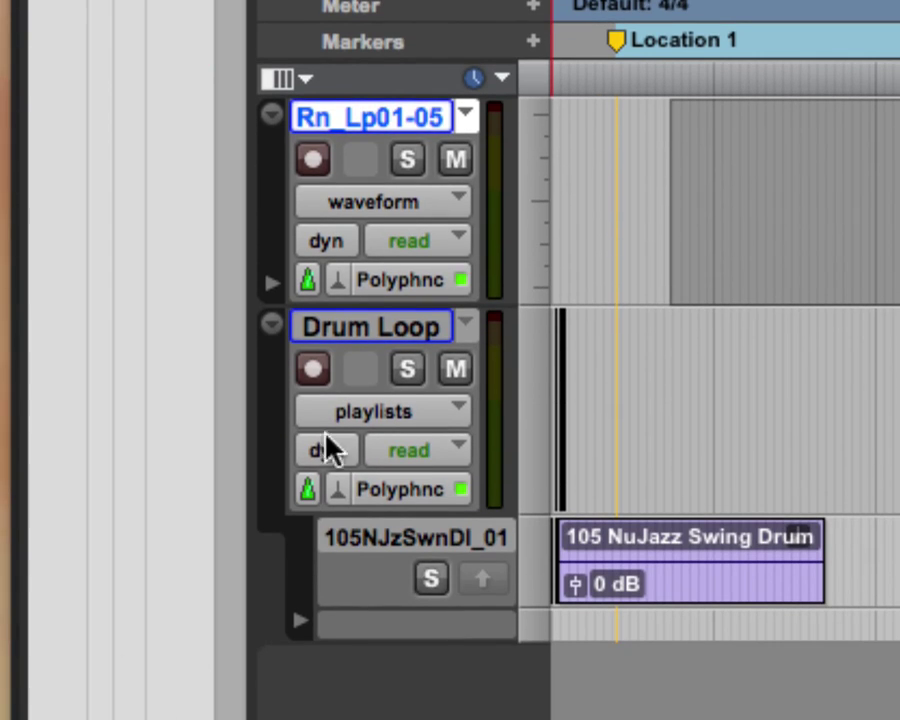
Increase the height of the Drum Loop track.
click(528, 331)
click(620, 418)
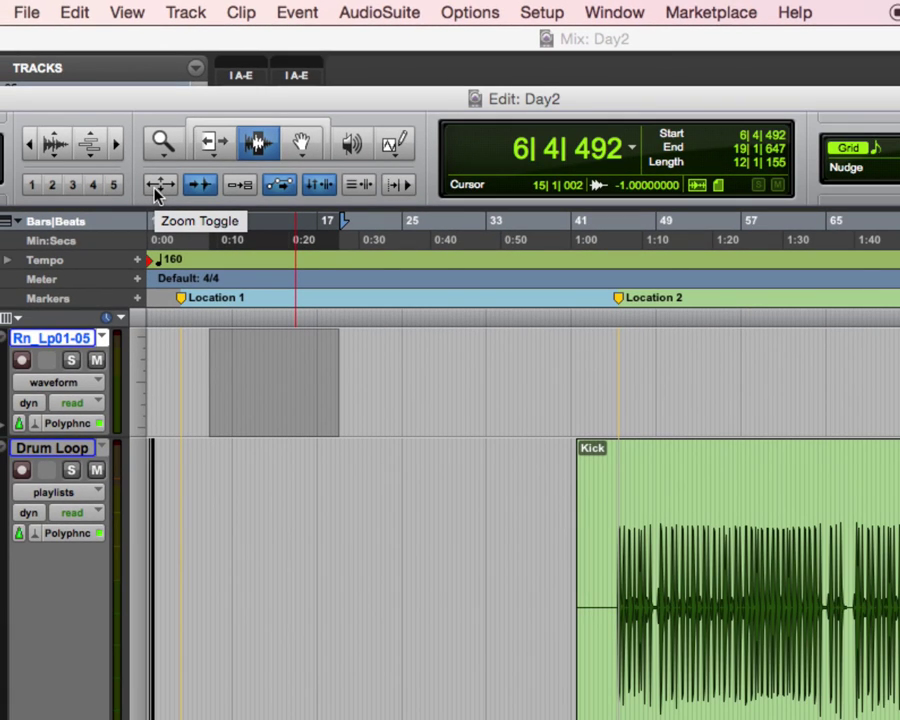
Repeatedly toggle the zoom in and out on the selected range of the Rn_Lp01-05 track to compare both views.
click(158, 185)
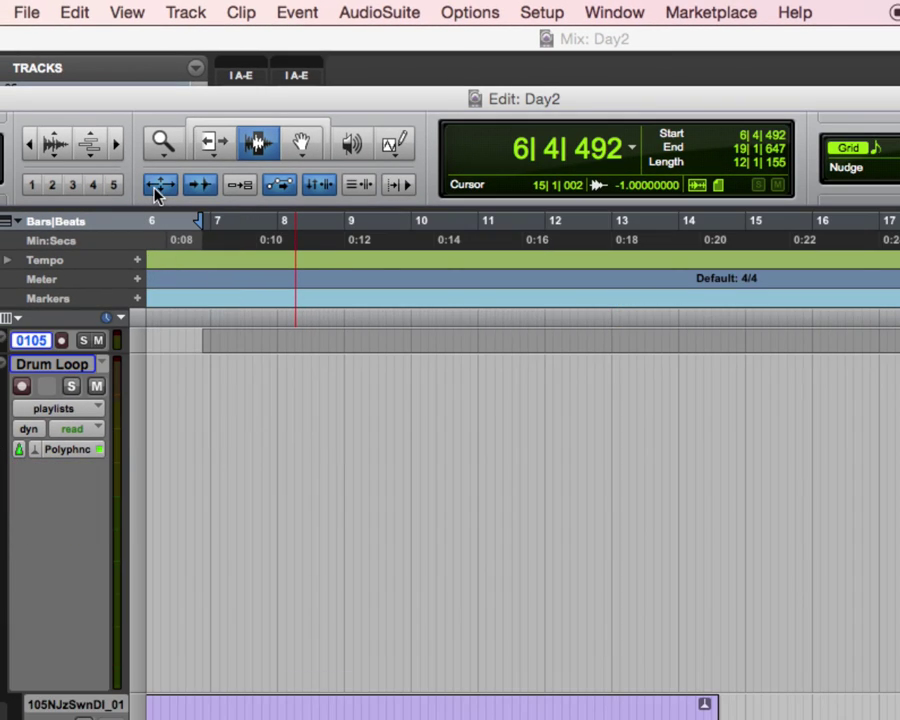
click(159, 186)
click(159, 186)
click(159, 186)
click(159, 186)
click(159, 186)
click(156, 189)
click(156, 189)
click(156, 189)
click(156, 189)
click(158, 186)
click(158, 186)
click(158, 186)
click(158, 186)
click(158, 186)
click(157, 190)
click(157, 190)
click(157, 190)
click(157, 190)
click(157, 188)
click(157, 188)
click(157, 188)
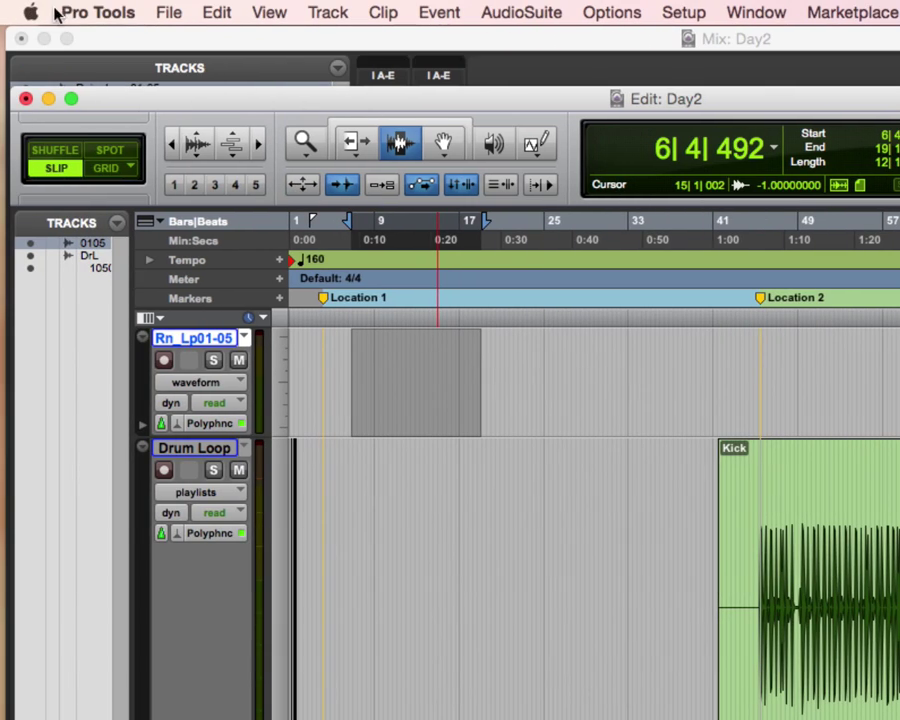
Set the Zoom Toggle's Horizontal Zoom preference to selection, enable Zoom Toggle Follows Edit Selection, and apply the preferences.
click(0, 10)
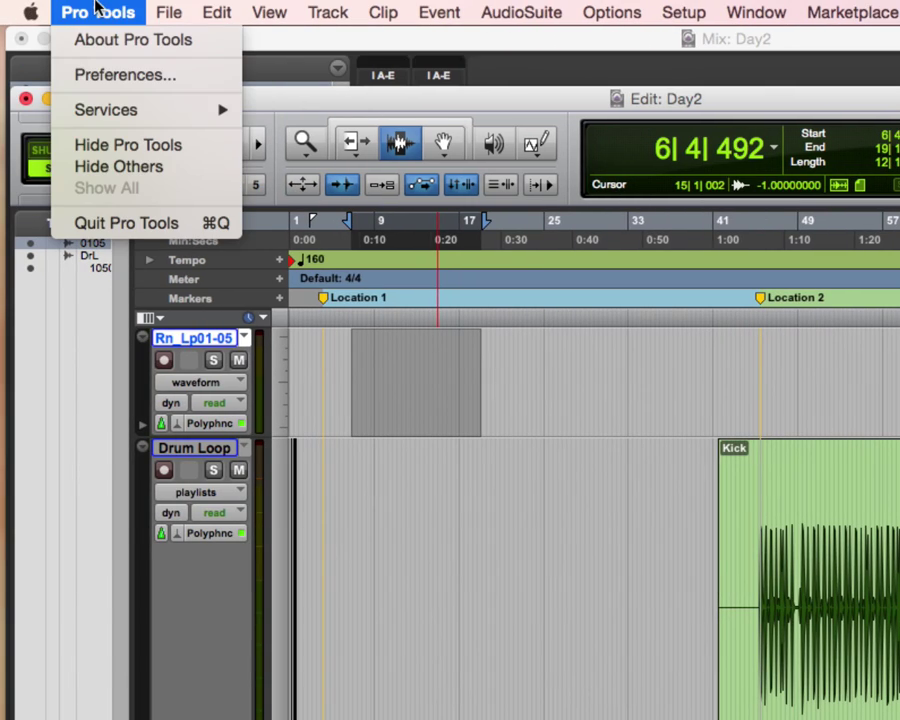
click(147, 79)
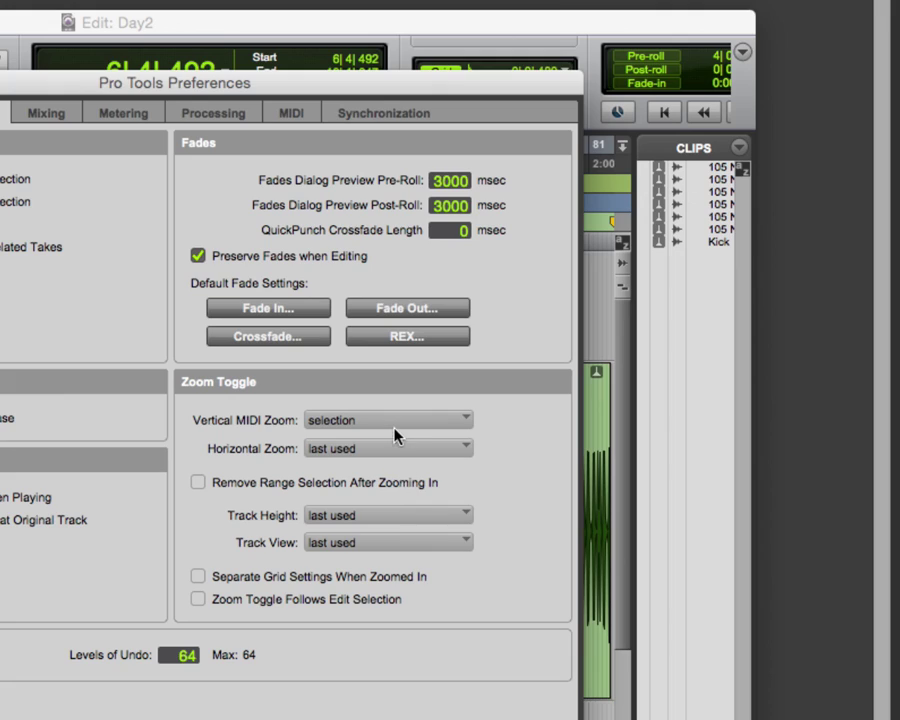
click(386, 448)
click(394, 449)
click(386, 447)
click(429, 432)
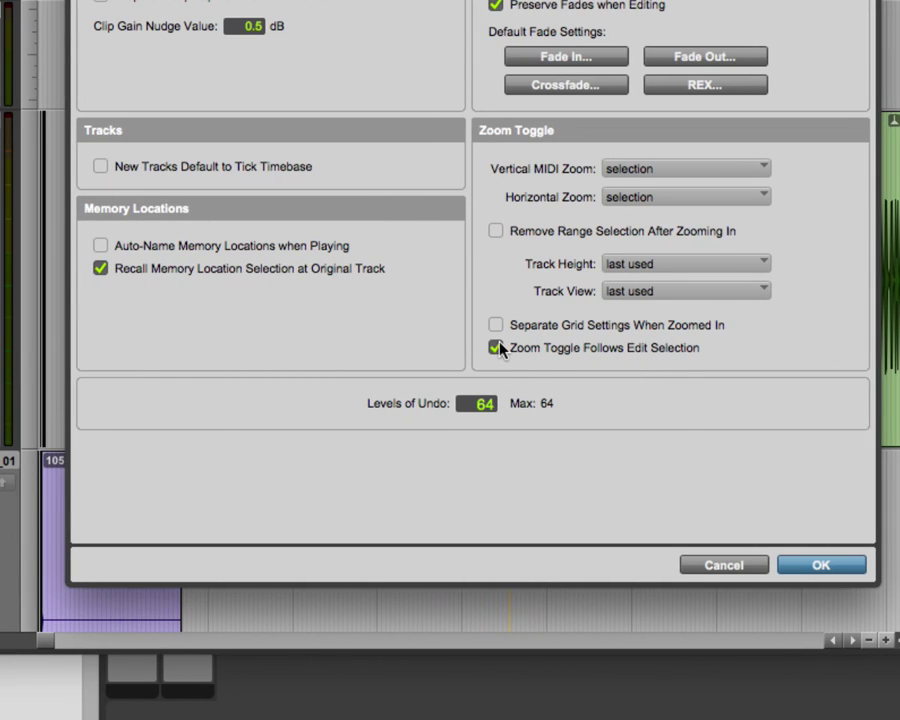
click(820, 566)
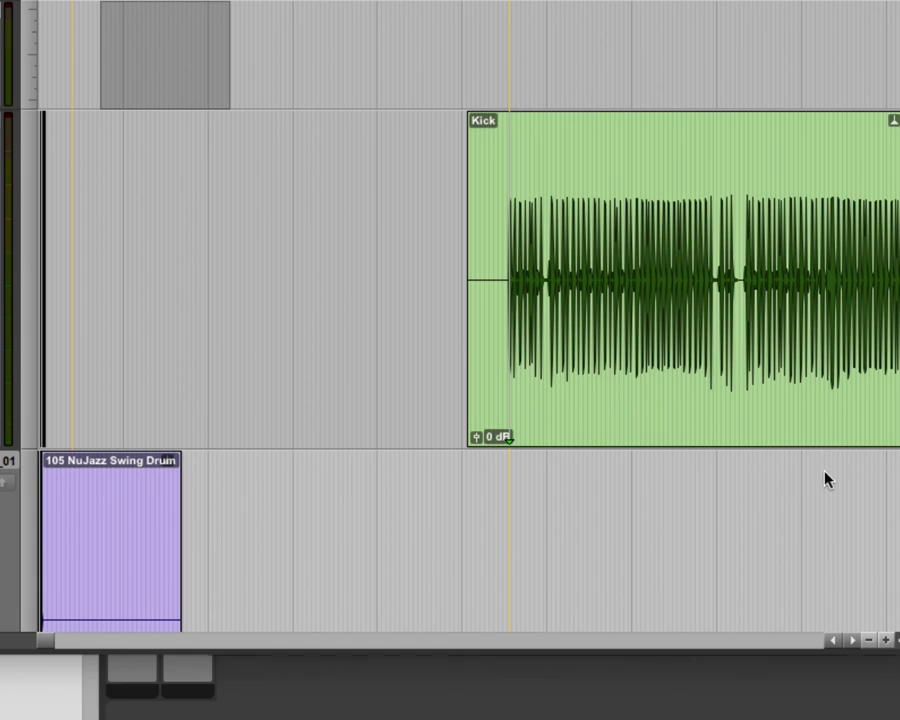
Zoom out to the whole session, select the Kick clip from about 51|4|704 to bar 69 on the Drum Loop track, and play it briefly.
click(746, 340)
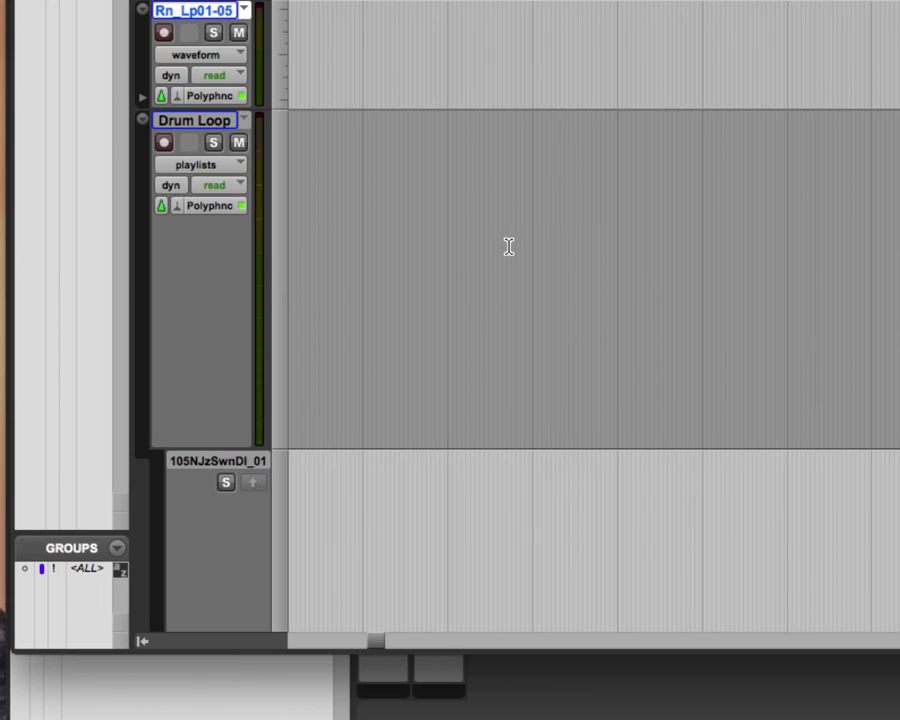
click(508, 247)
double_click(305, 145)
click(400, 145)
drag(405, 460, 444, 478)
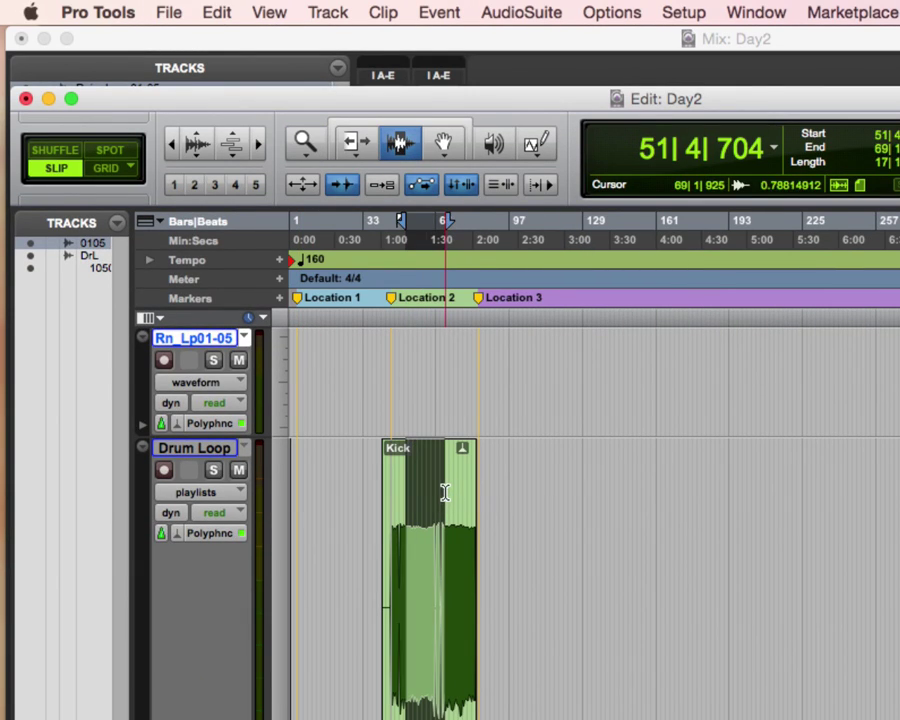
key(space)
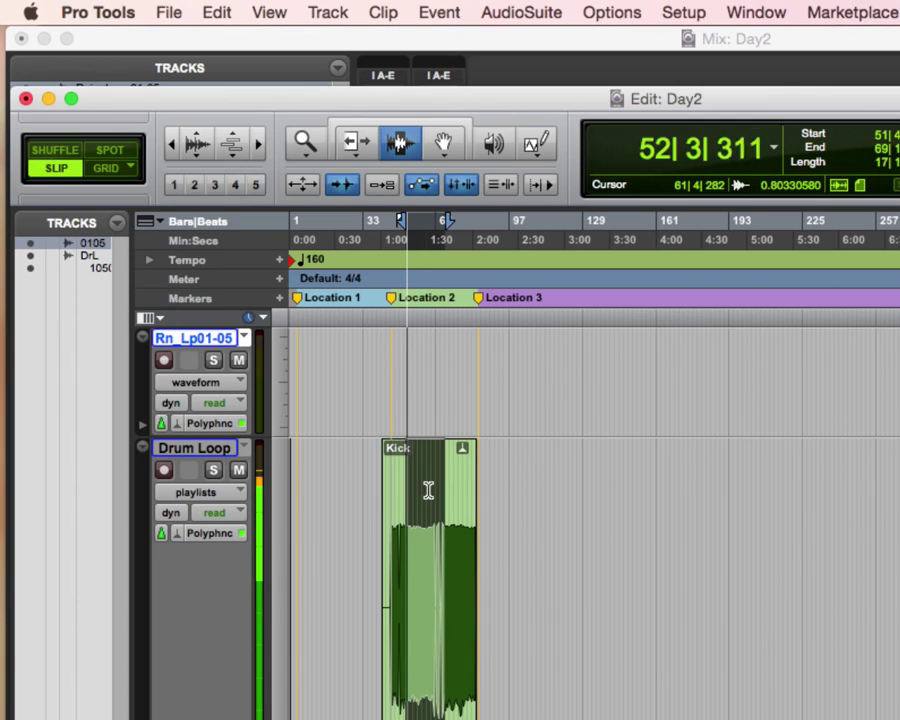
key(space)
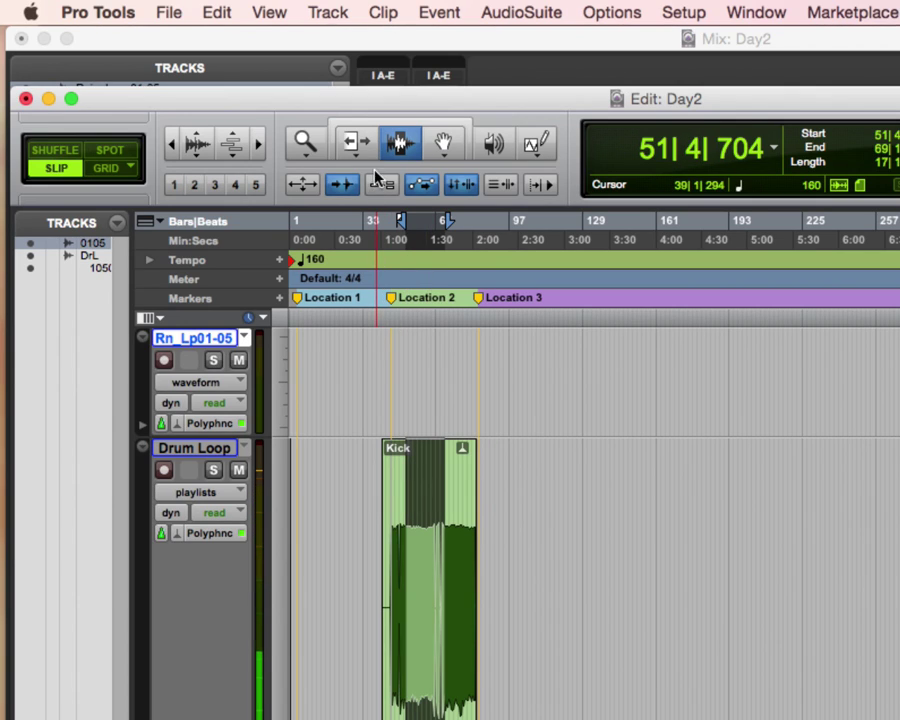
Zoom toggle into the selected Kick range, adjust the Drum Loop track's height, and return to the previous view.
click(299, 188)
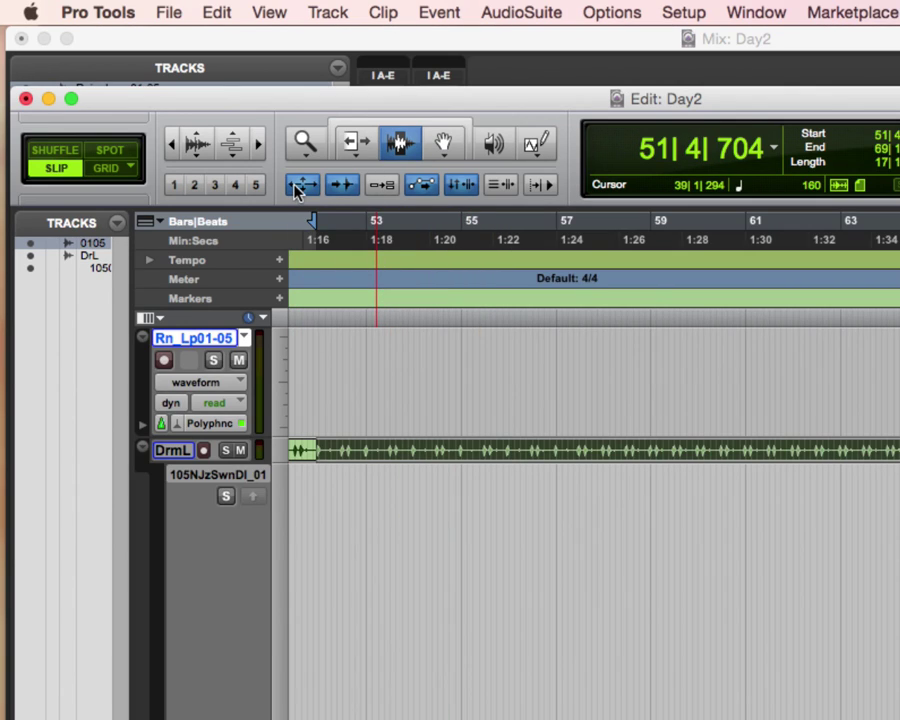
click(282, 455)
click(294, 535)
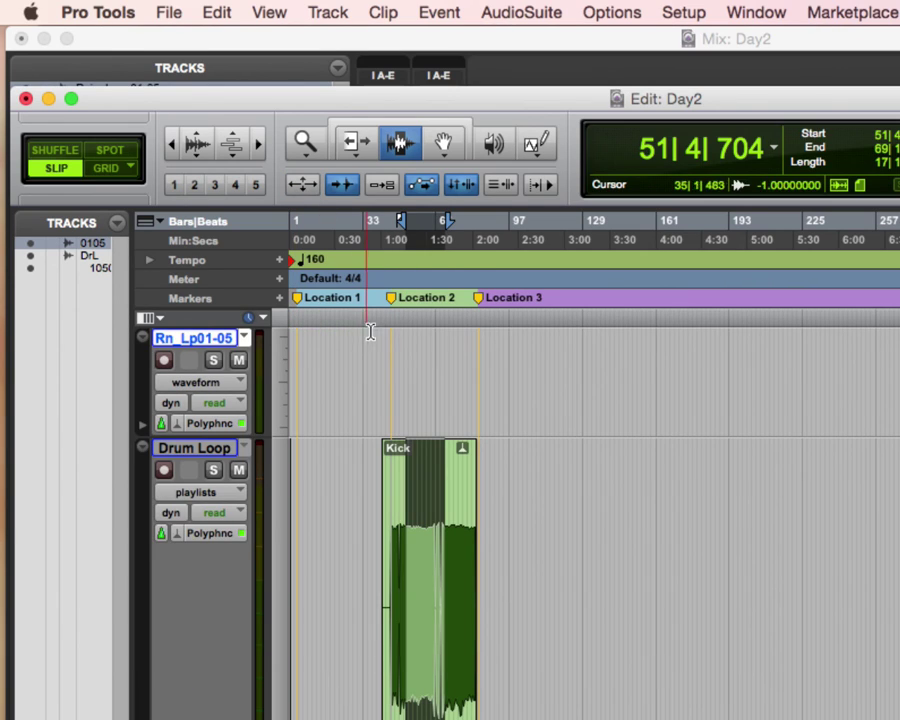
Select about 28|3|737 to 44|1|082 on the Rn_Lp01-05 track and toggle the zoom in and out several times.
drag(350, 362, 387, 370)
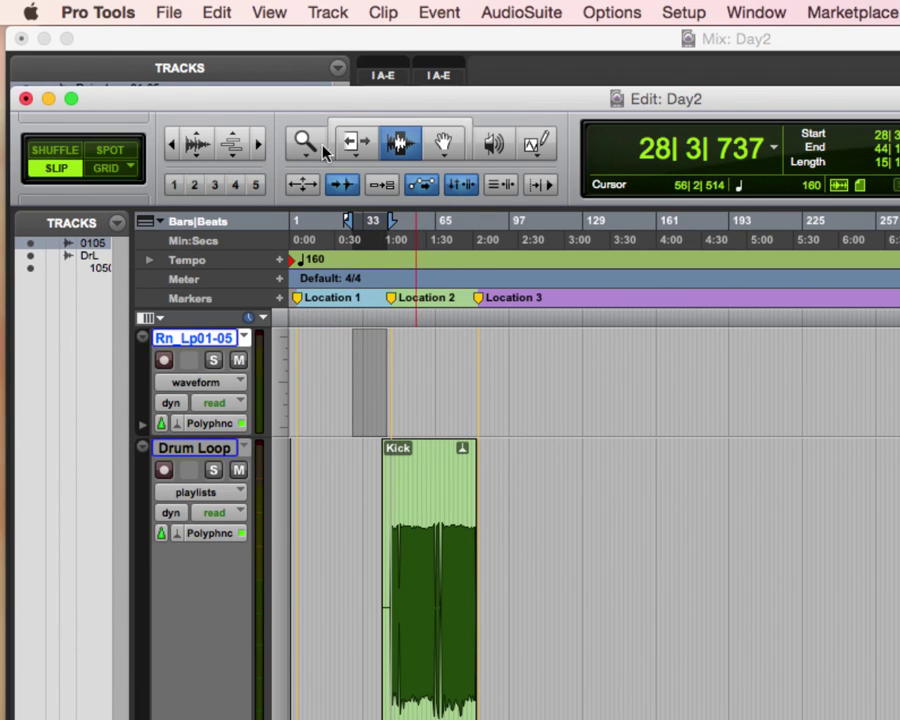
click(303, 186)
click(303, 186)
click(303, 186)
click(303, 186)
click(303, 186)
click(303, 186)
Review the Zoom Toggle settings in the Editing preferences and leave them without applying changes.
click(75, 8)
click(141, 79)
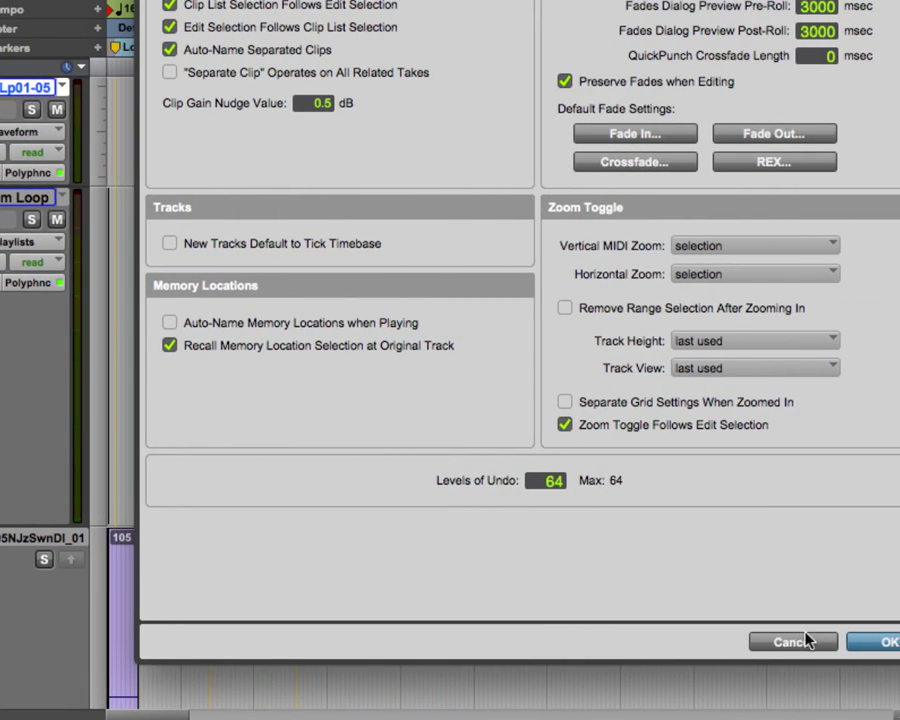
click(805, 642)
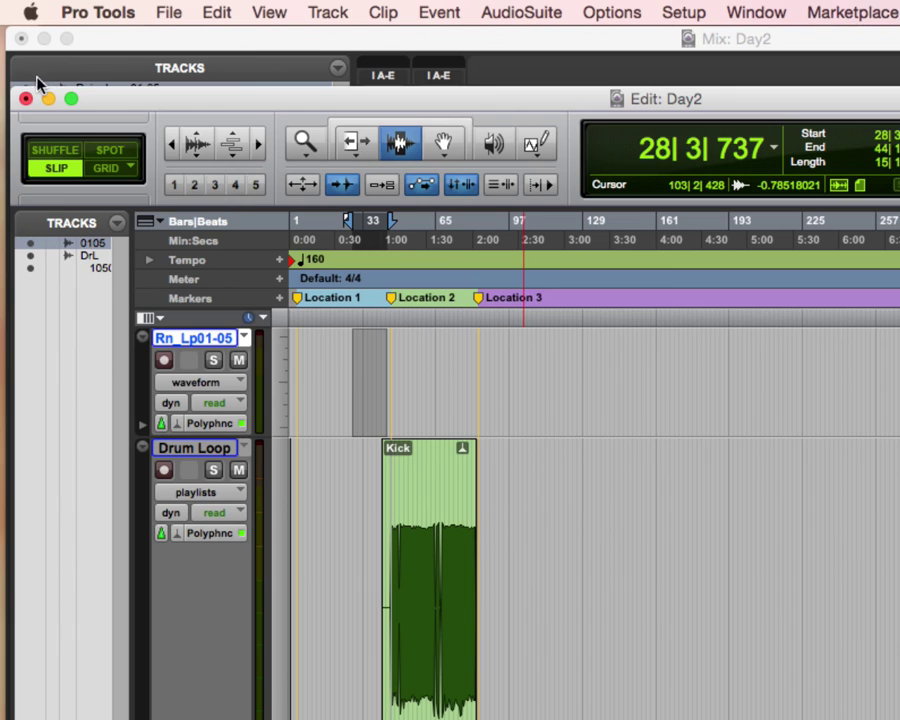
Close the Day2 session and save its changes.
click(95, 11)
mouse_move(165, 12)
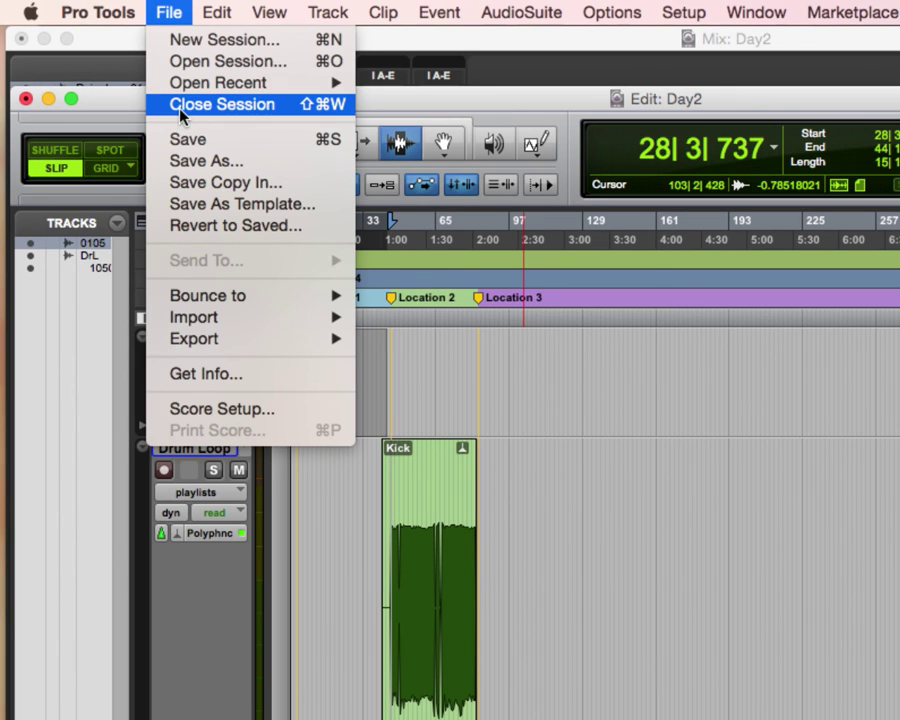
click(182, 104)
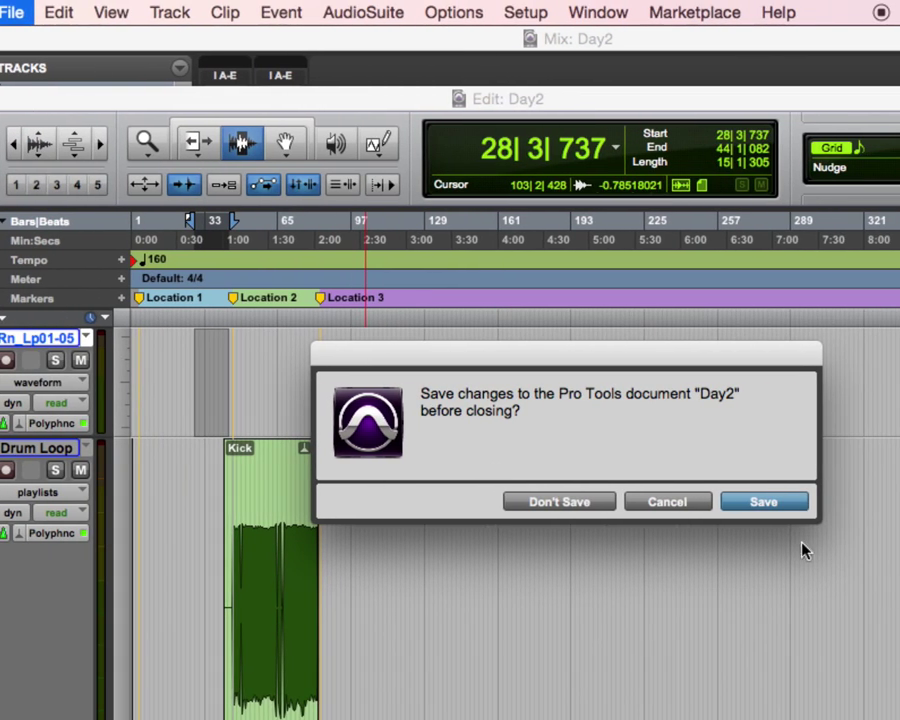
click(893, 502)
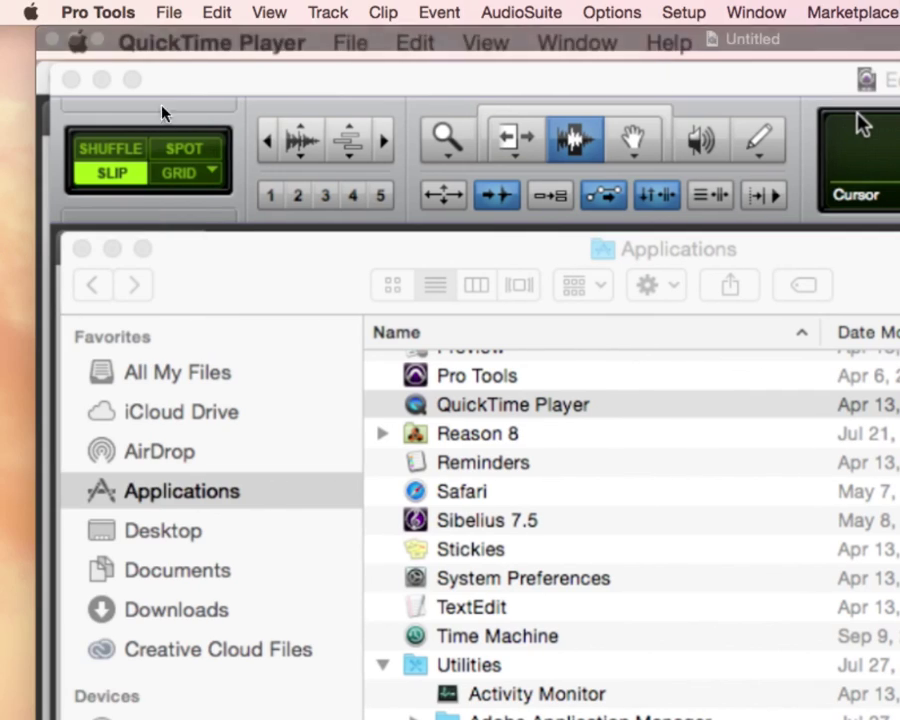
Close the untitled QuickTime Player document without saving it.
click(47, 40)
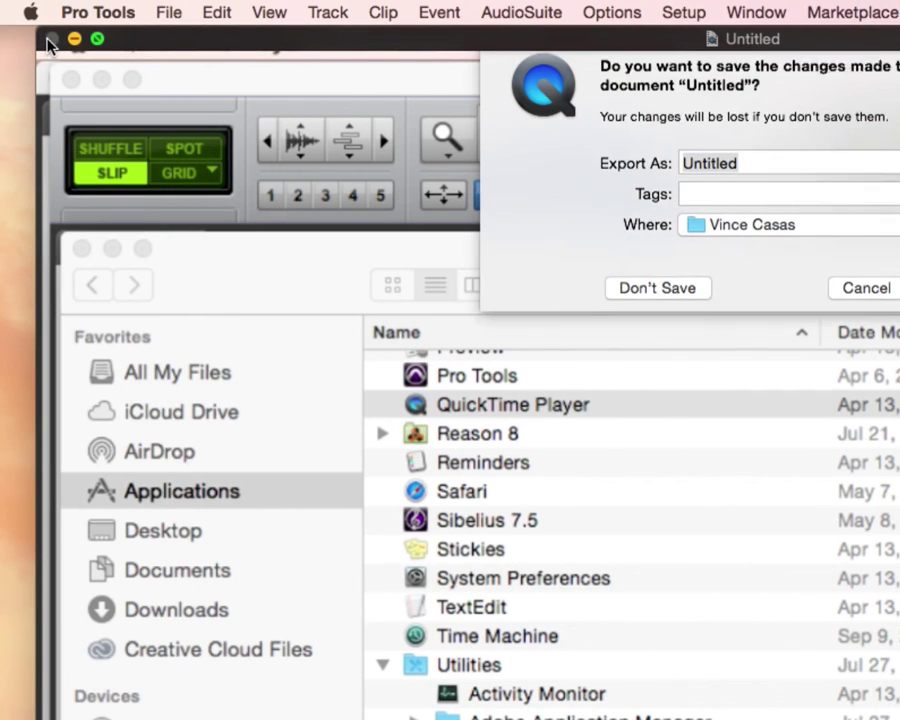
click(676, 306)
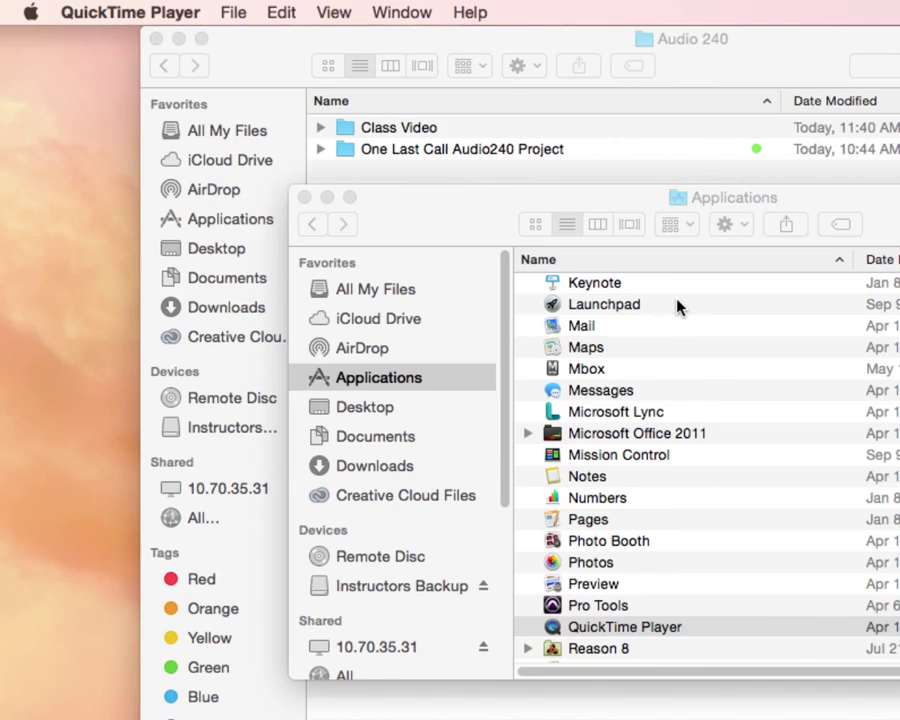
Open One Last Call Audio240 Project.ptx from the Audio 240 folder in Finder without saving a detailed report, and maximize its Edit window.
click(301, 68)
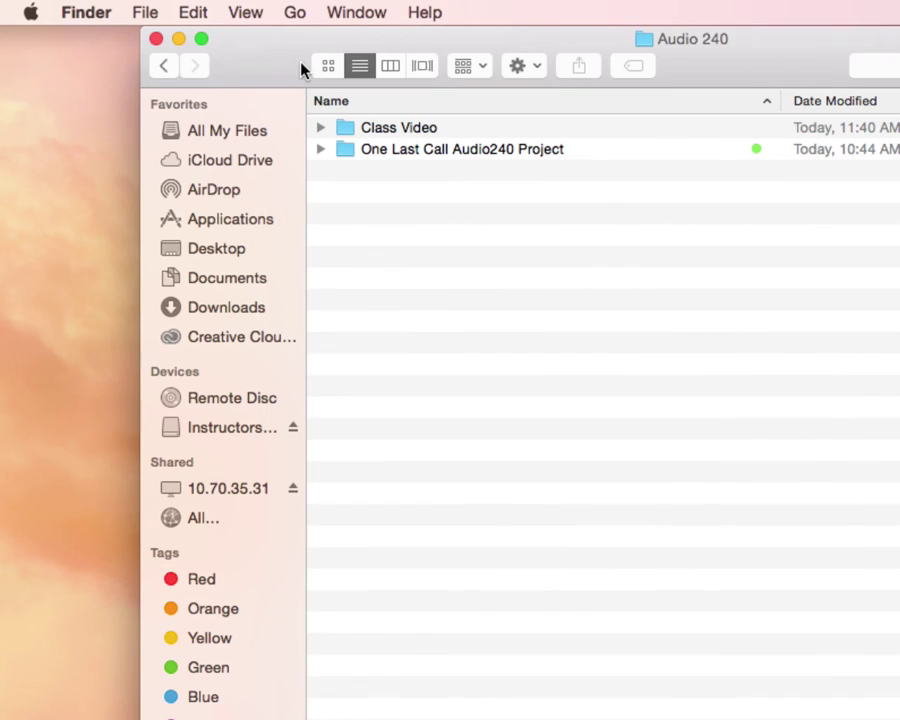
double_click(431, 153)
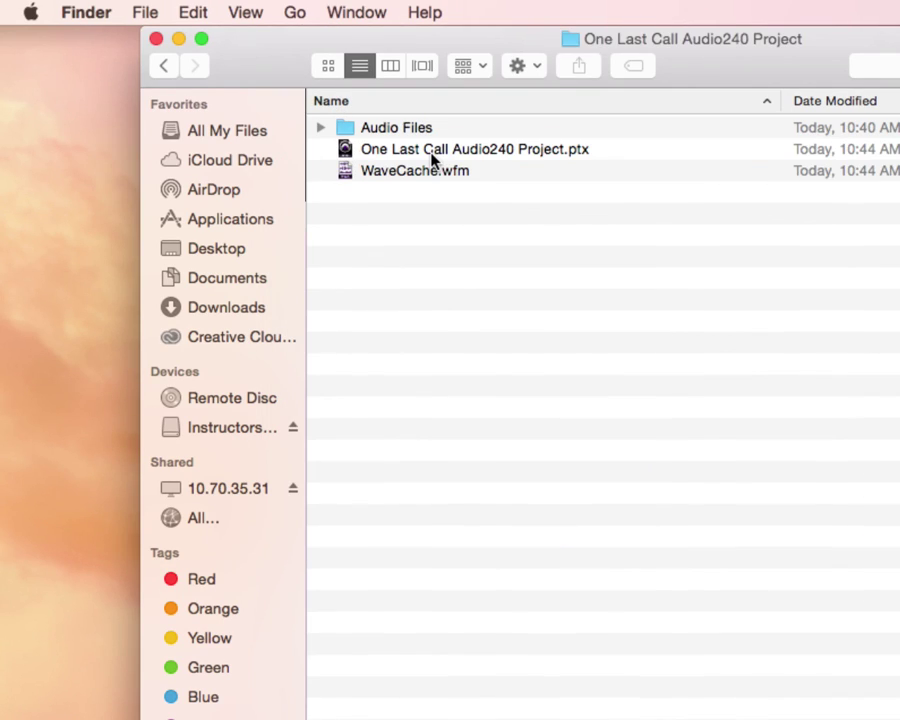
double_click(430, 154)
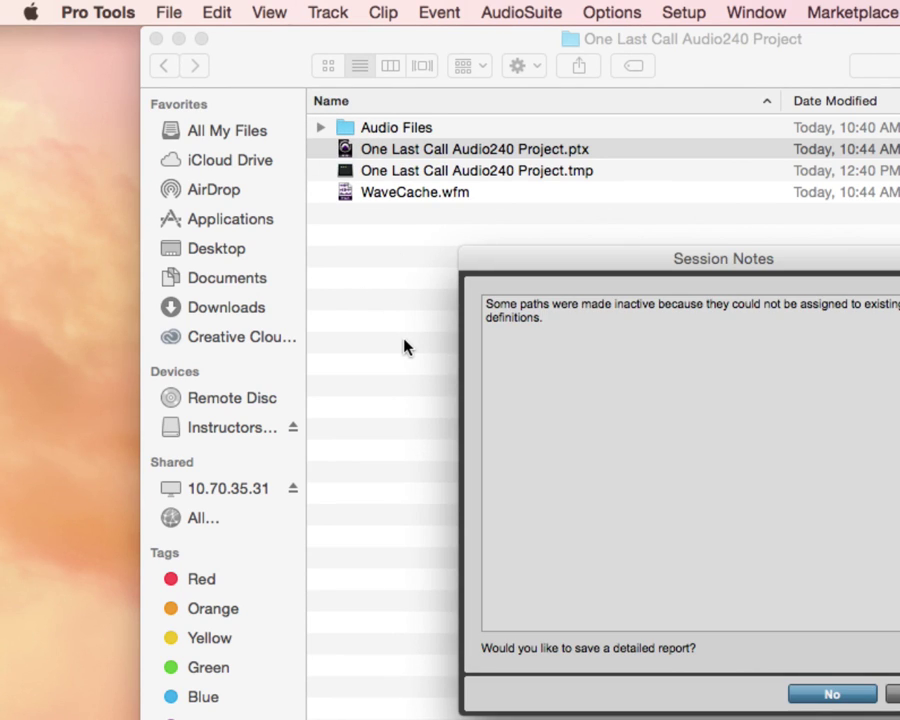
key(Return)
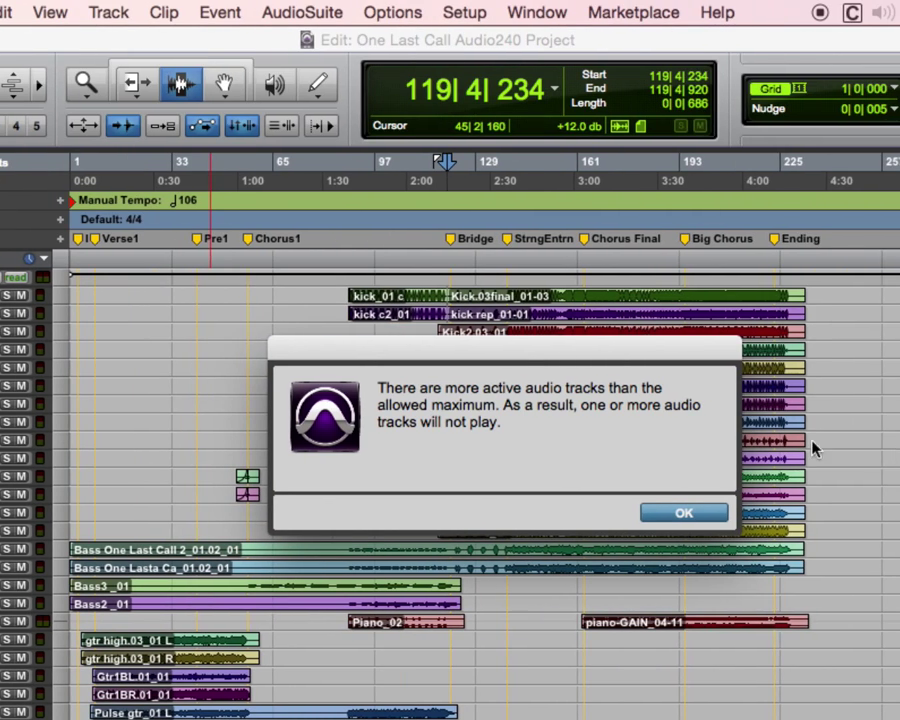
click(650, 510)
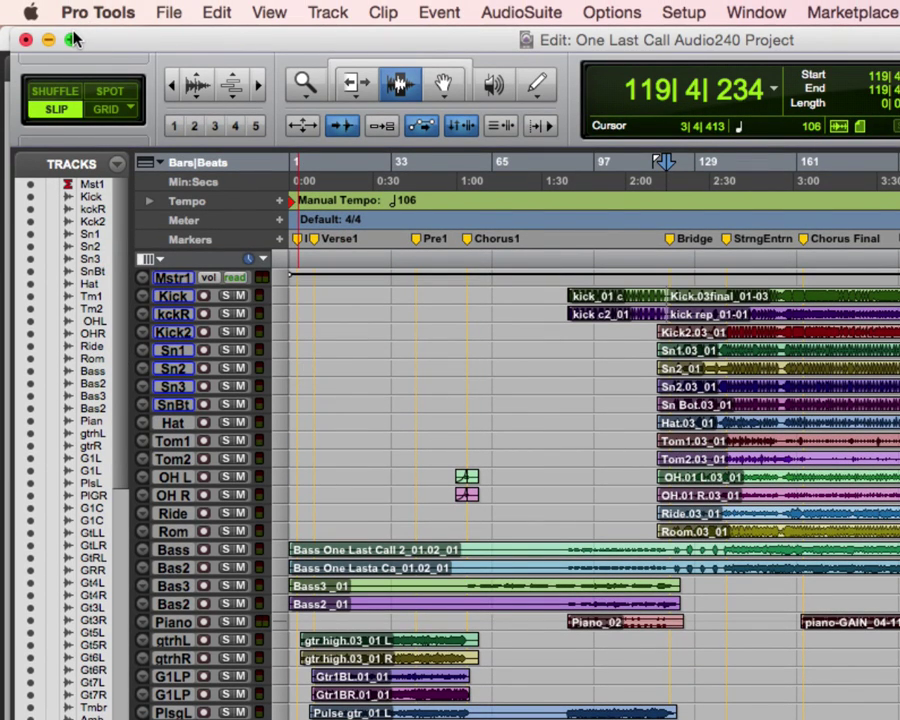
click(70, 39)
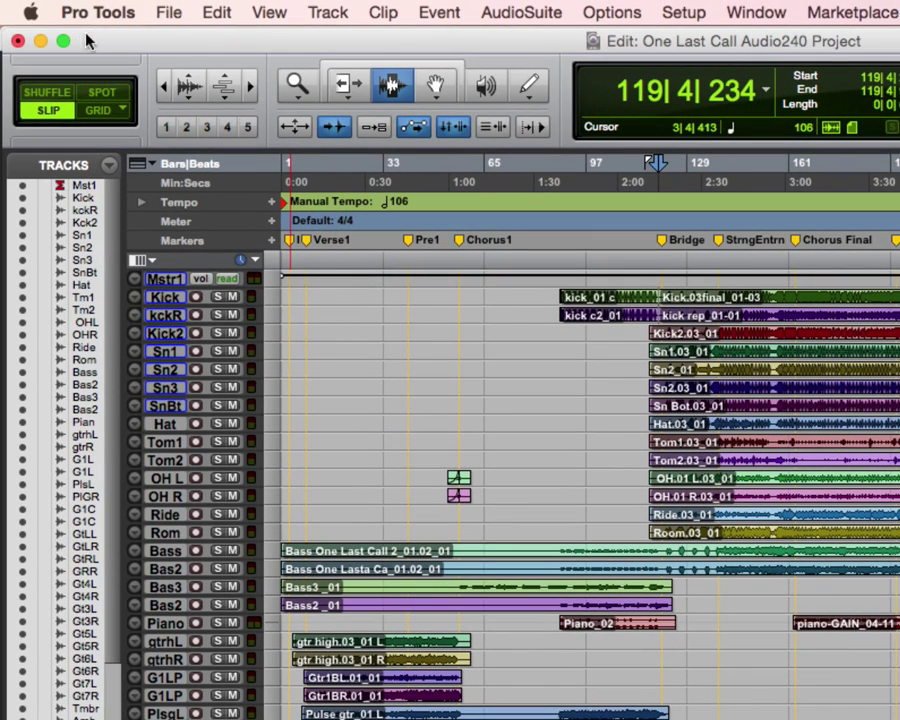
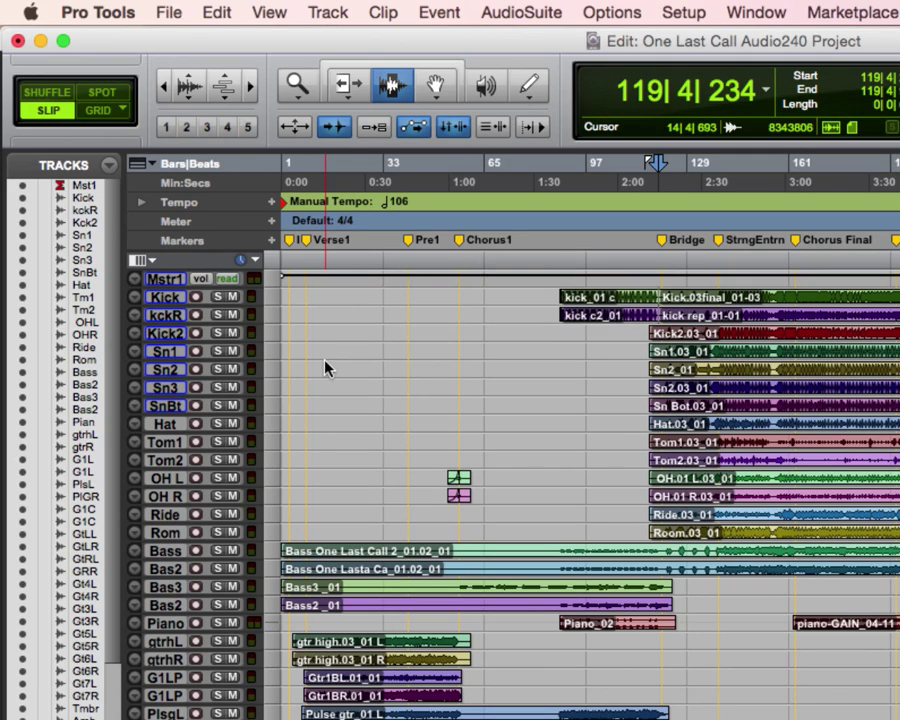
Select the drum tracks from Kick through Rom and start creating a group from them.
click(168, 298)
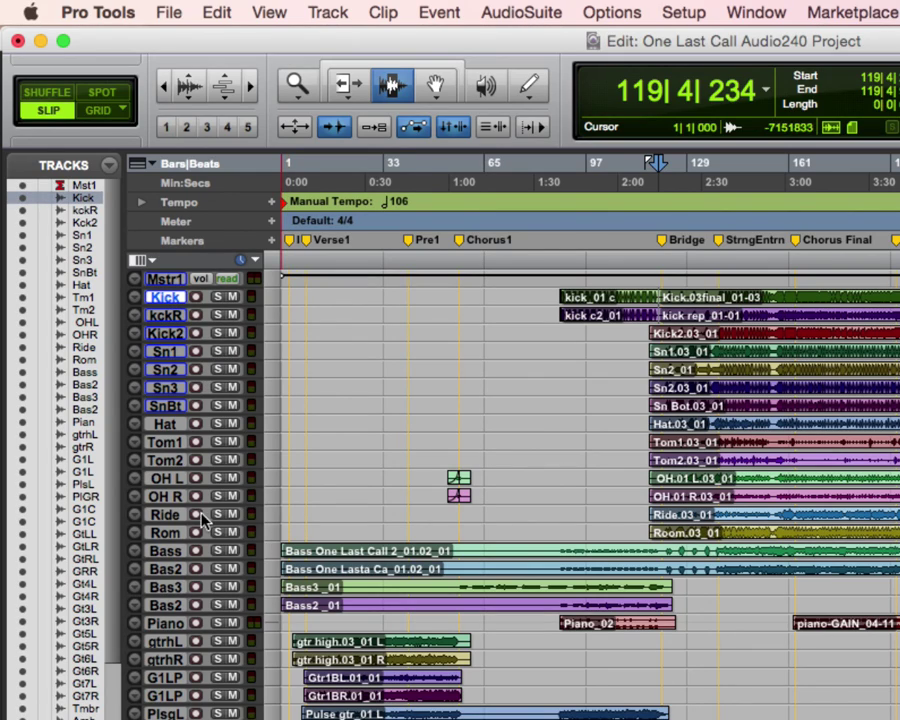
shift+click(157, 533)
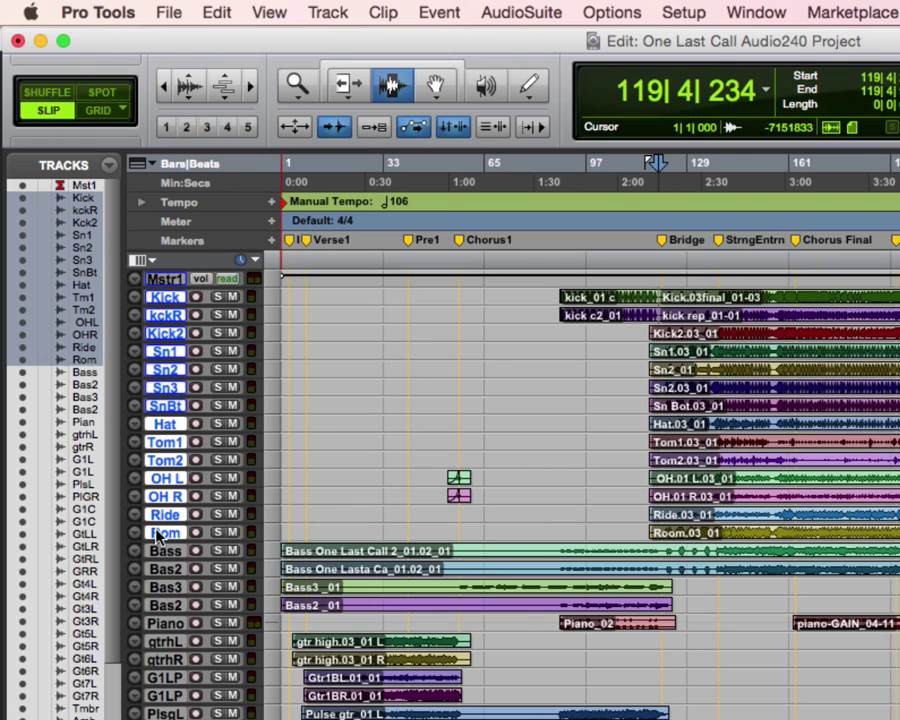
key(super+g)
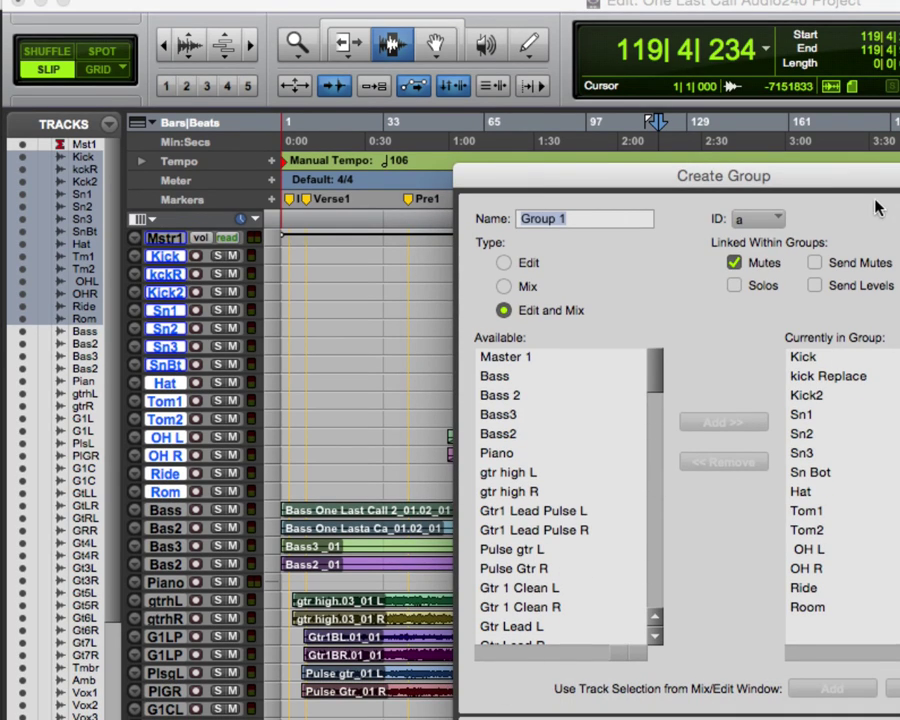
drag(864, 191, 500, 85)
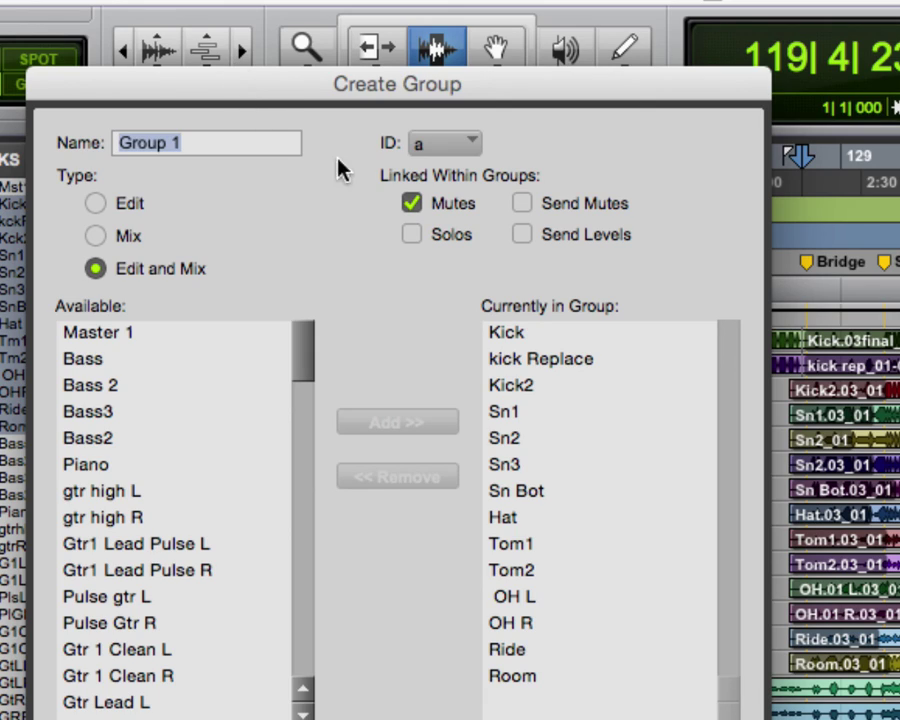
Link Solos, Send Mutes and Send Levels within the new group, name it Drums, and create it.
click(412, 234)
click(521, 204)
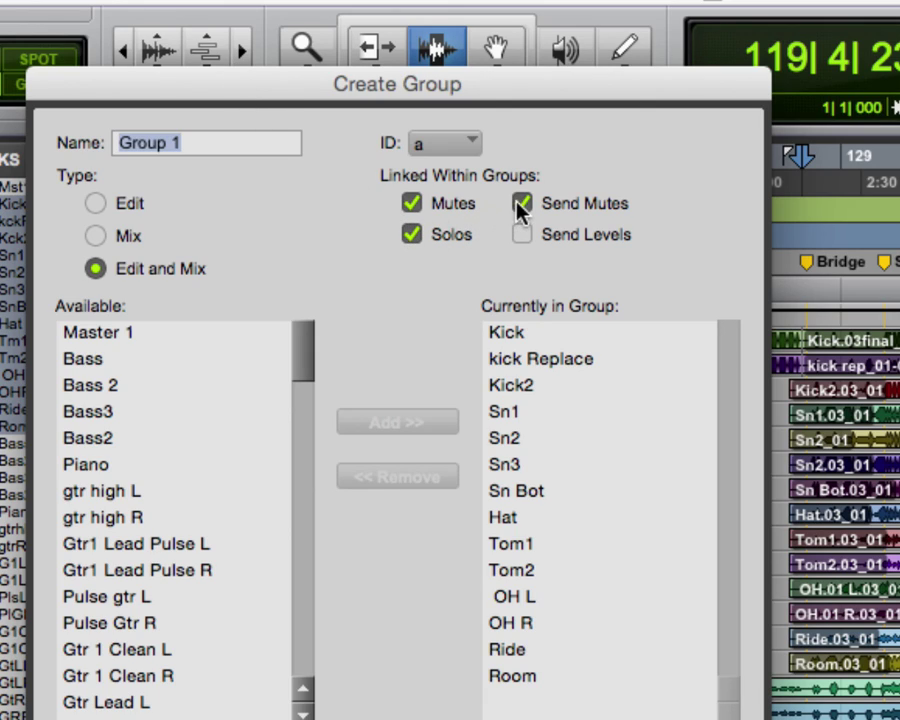
click(527, 236)
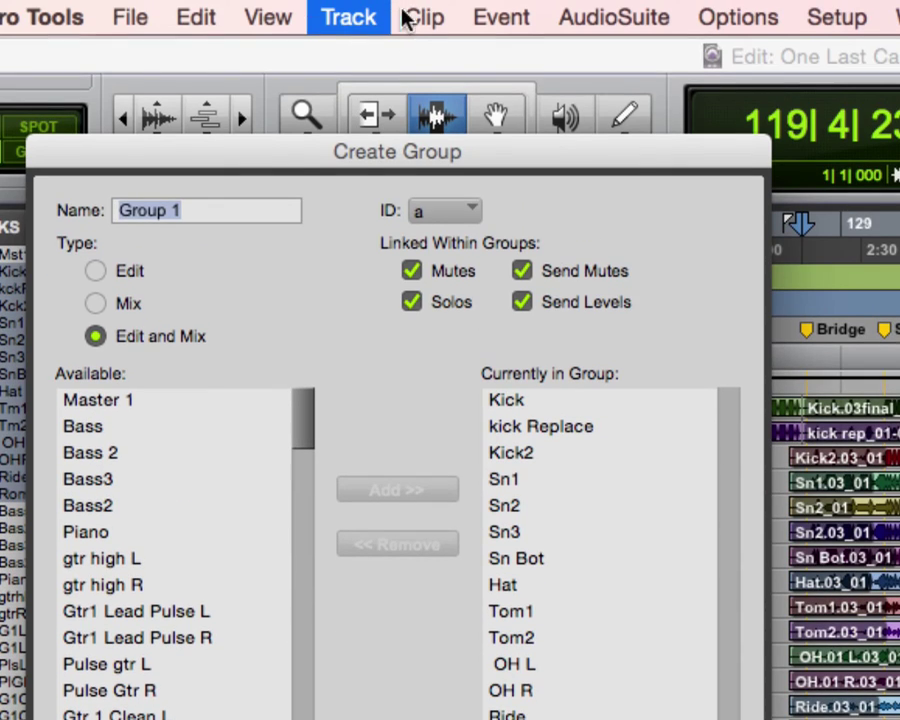
text(Drums)
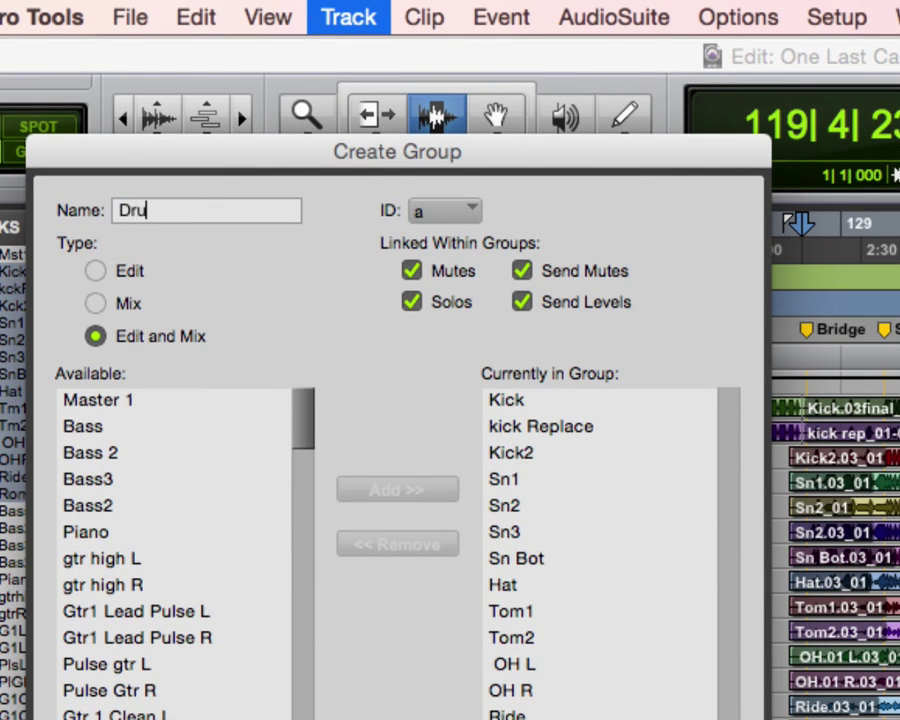
key(Return)
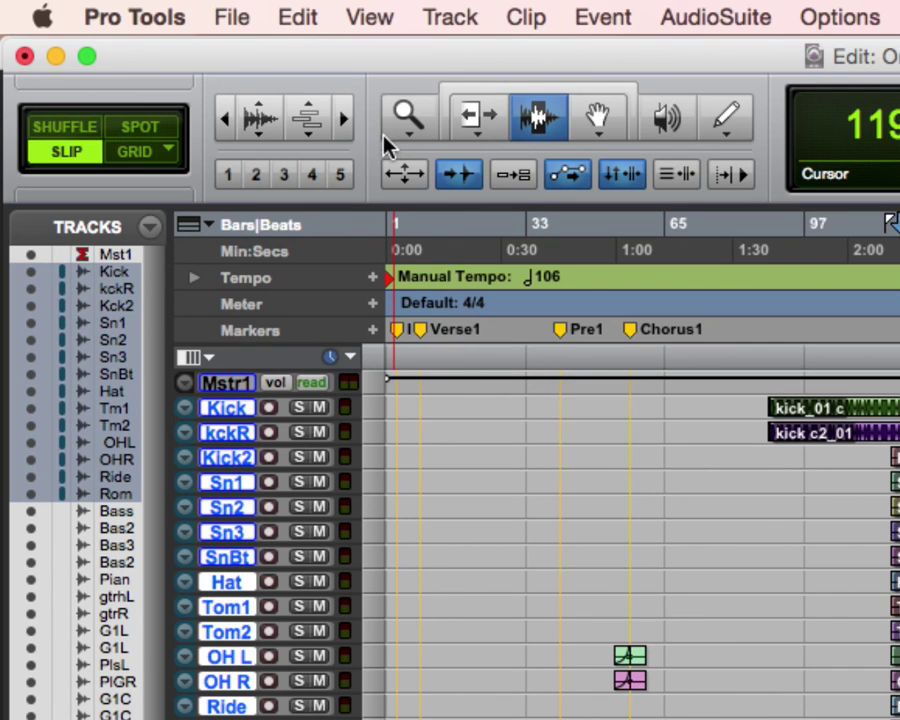
Switch to the Mix window, bring its first tracks into view and open the Color Palette above the channel strips.
key(super+equal)
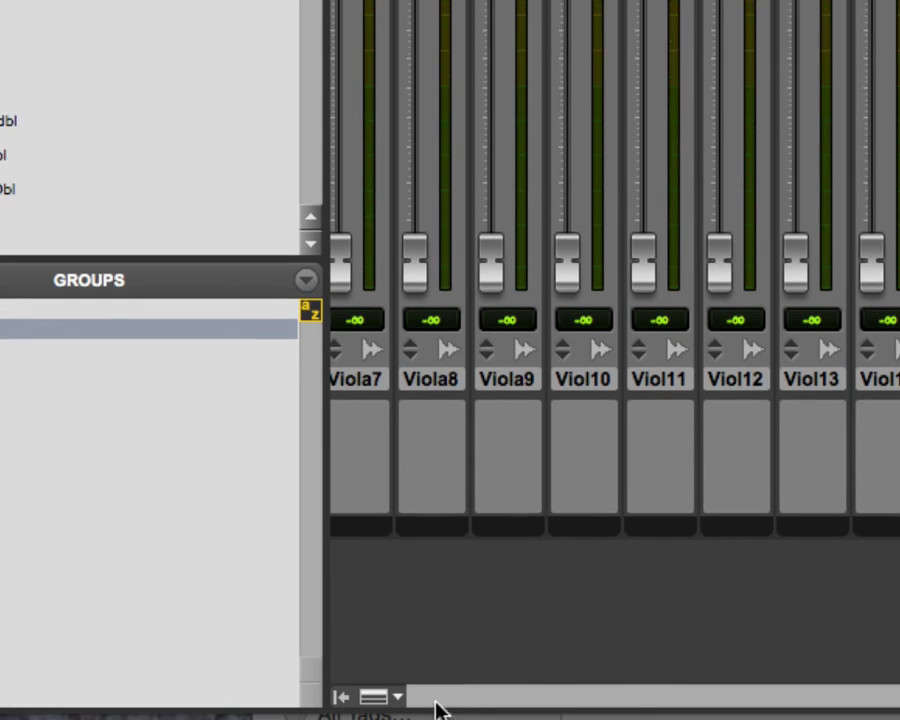
click(482, 702)
click(482, 702)
click(482, 702)
click(482, 702)
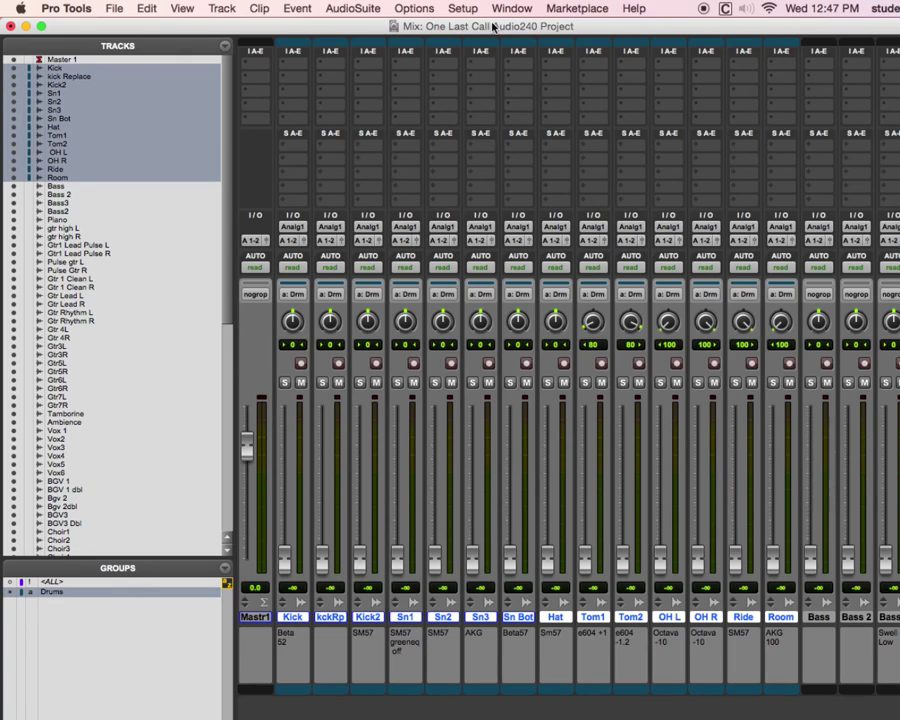
click(500, 8)
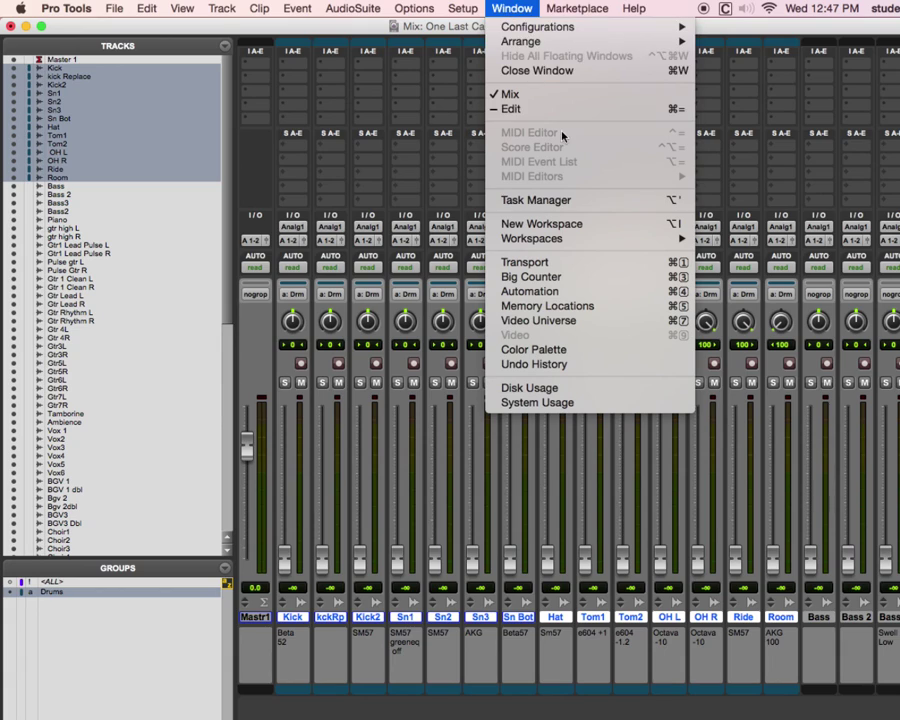
click(550, 348)
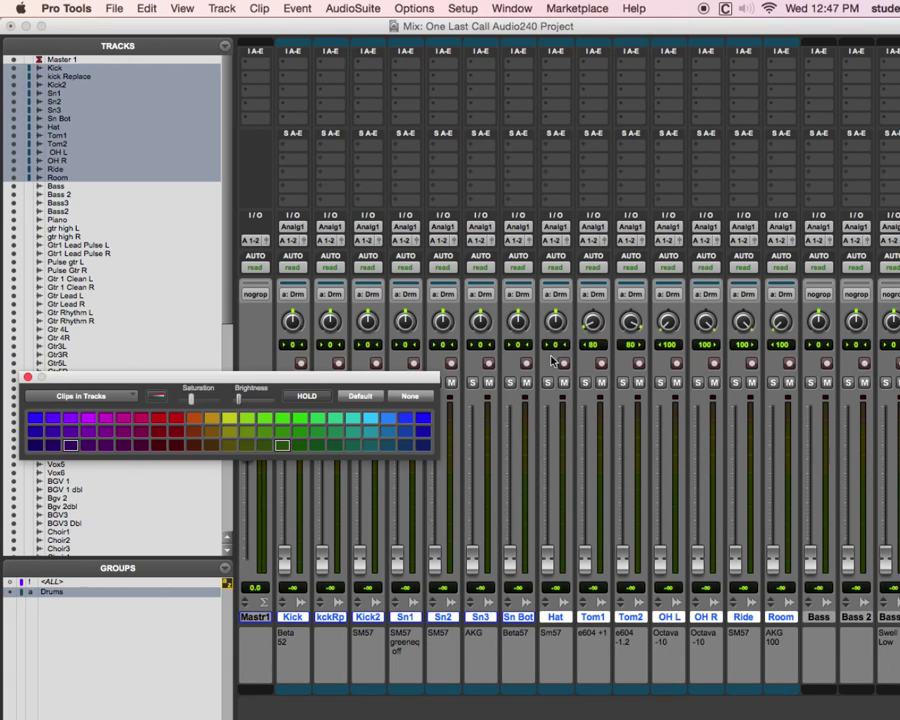
drag(311, 373, 381, 94)
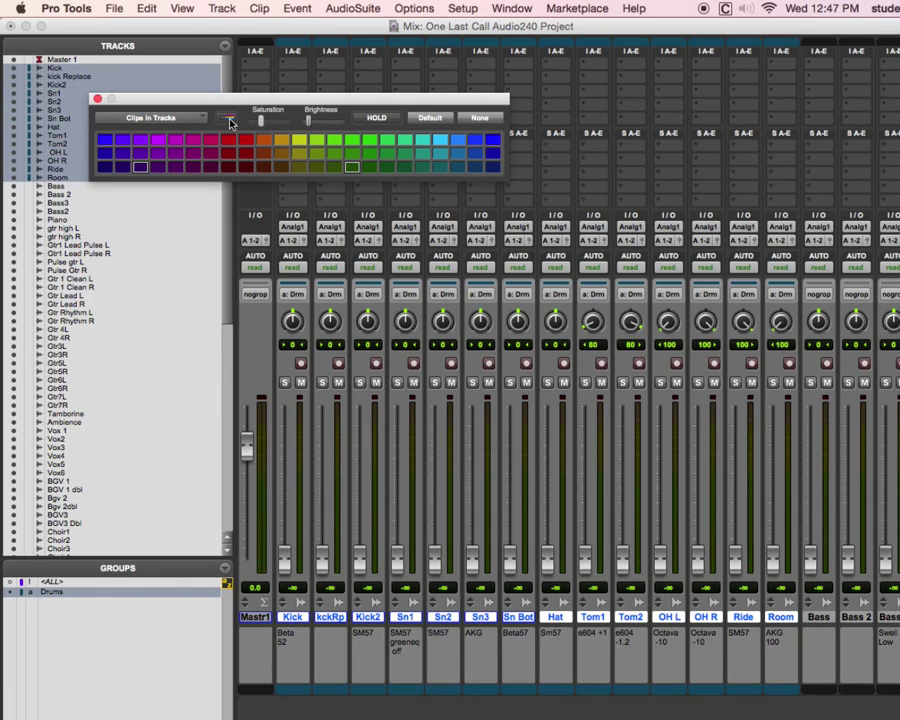
Apply the track colors to the full channel strips in the mixer and raise the color saturation to maximum.
click(228, 119)
click(230, 120)
click(230, 120)
click(230, 120)
click(230, 120)
Set the Color Palette to color Groups and try purple and magenta shades on the Drums group.
click(170, 122)
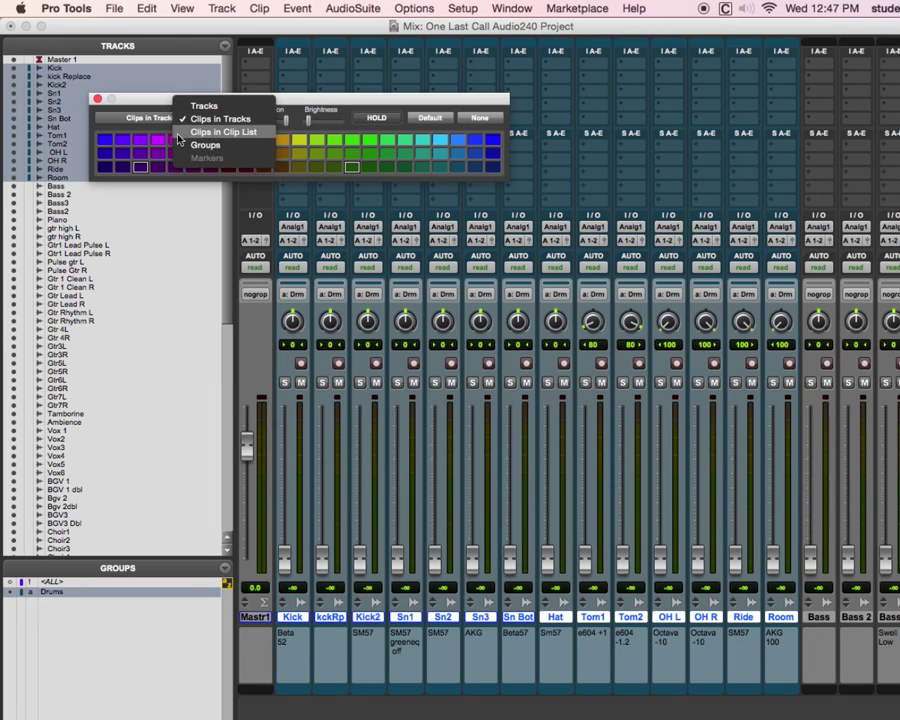
click(195, 145)
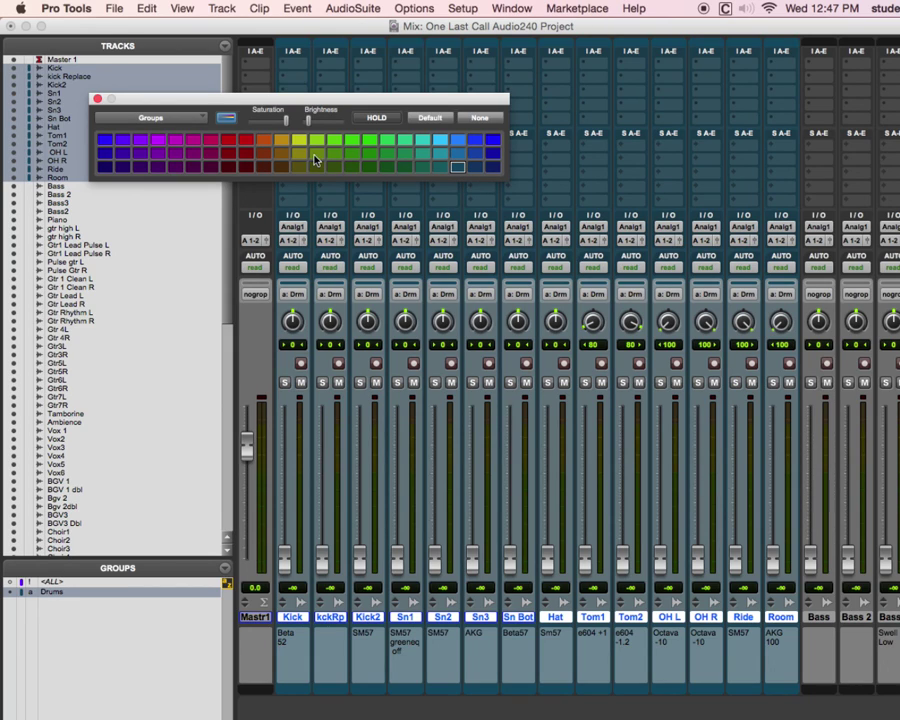
click(179, 143)
click(162, 141)
click(180, 141)
click(195, 141)
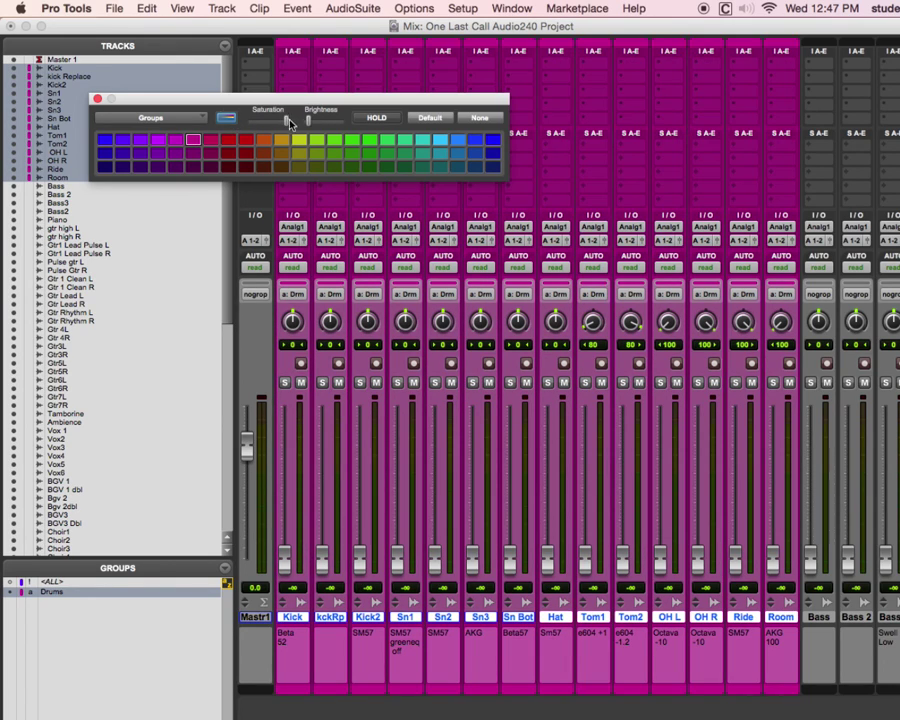
Lower the palette brightness slightly and color the Drums group medium green.
drag(309, 122, 298, 127)
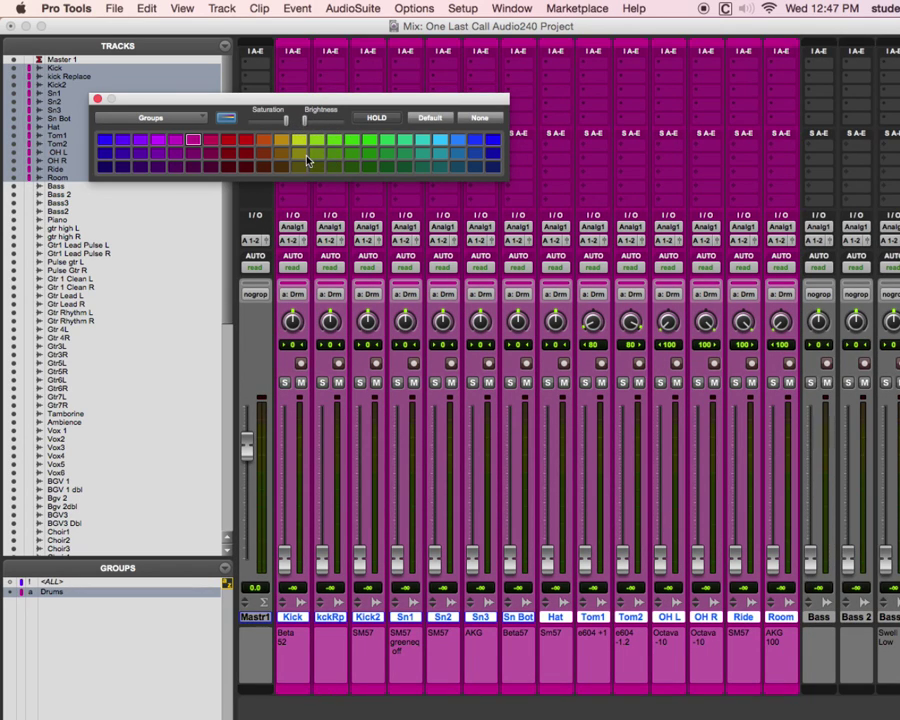
click(385, 141)
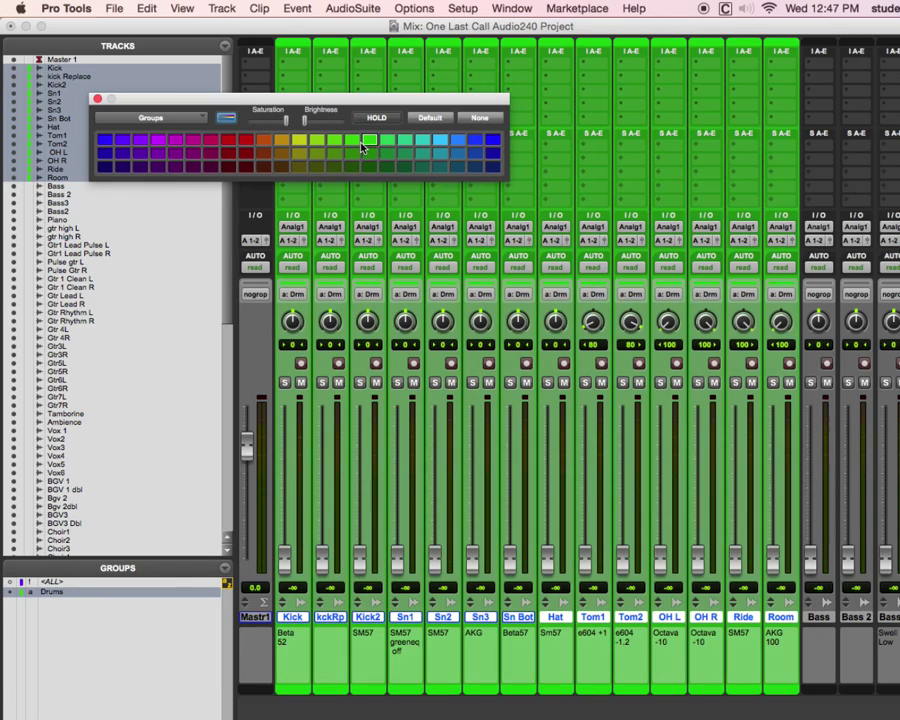
click(372, 153)
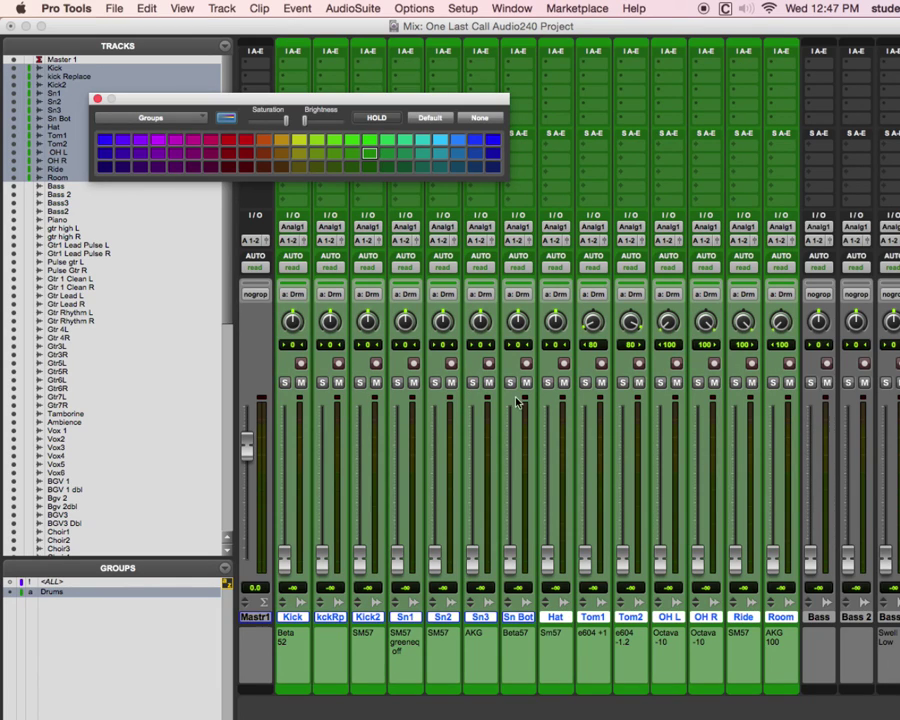
Select the tracks Bass through Bass2 and create an Edit and Mix group from them named ?Bass.
click(818, 617)
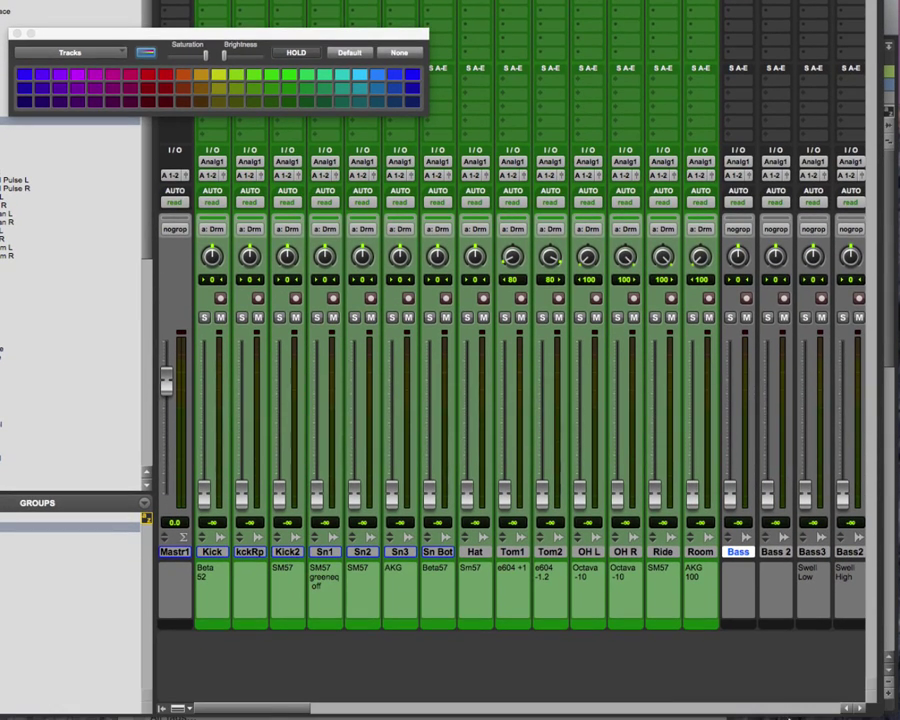
drag(288, 707, 348, 710)
shift+click(482, 552)
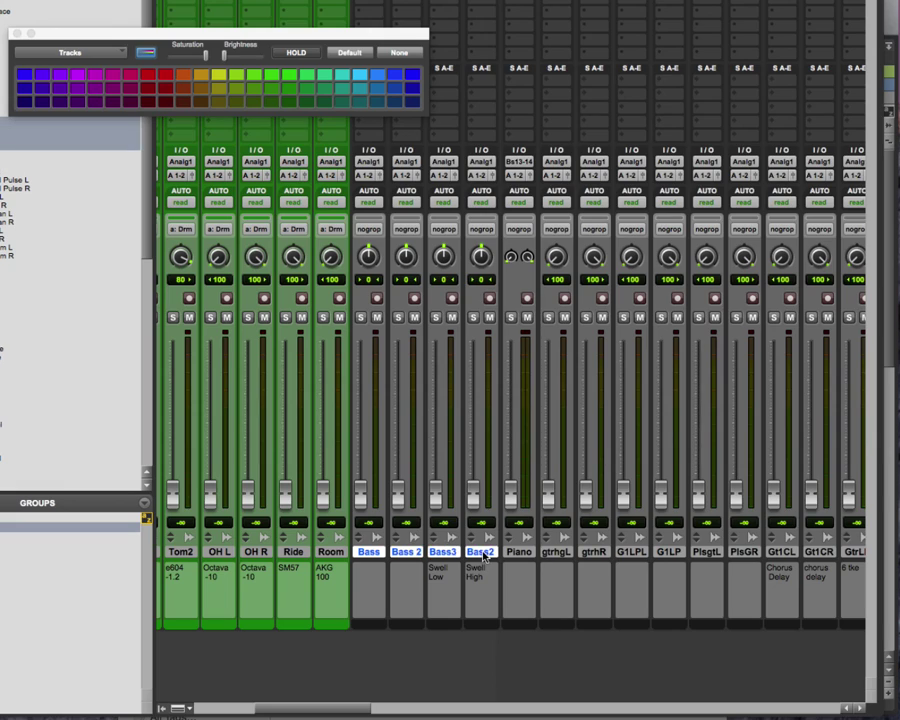
key(super+g)
text(Bass)
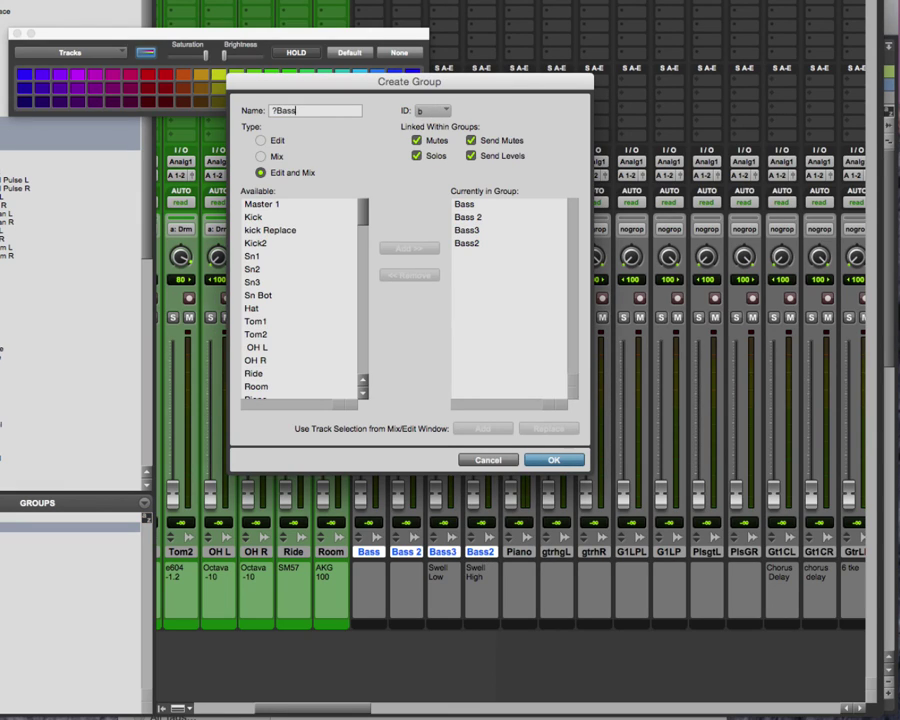
key(Return)
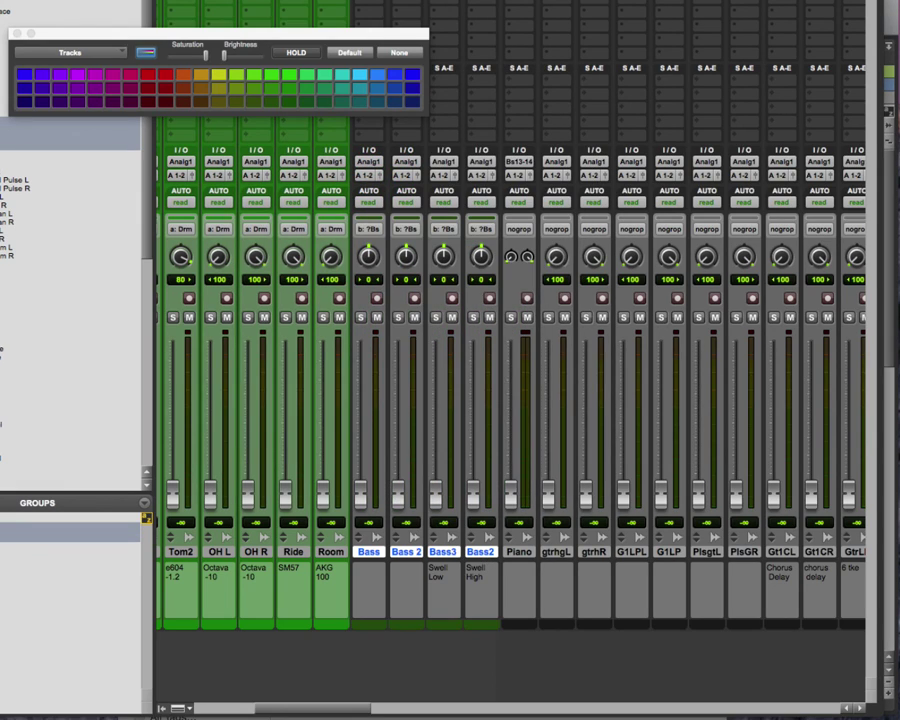
Color the four bass tracks orange, with the color applied to their channel strips.
click(147, 55)
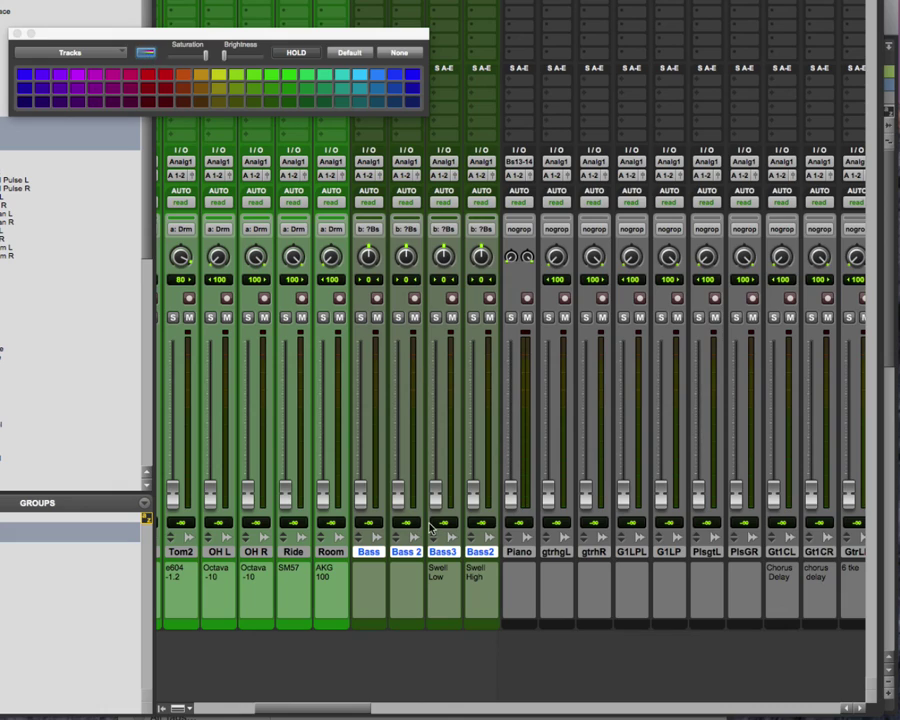
click(357, 554)
click(211, 84)
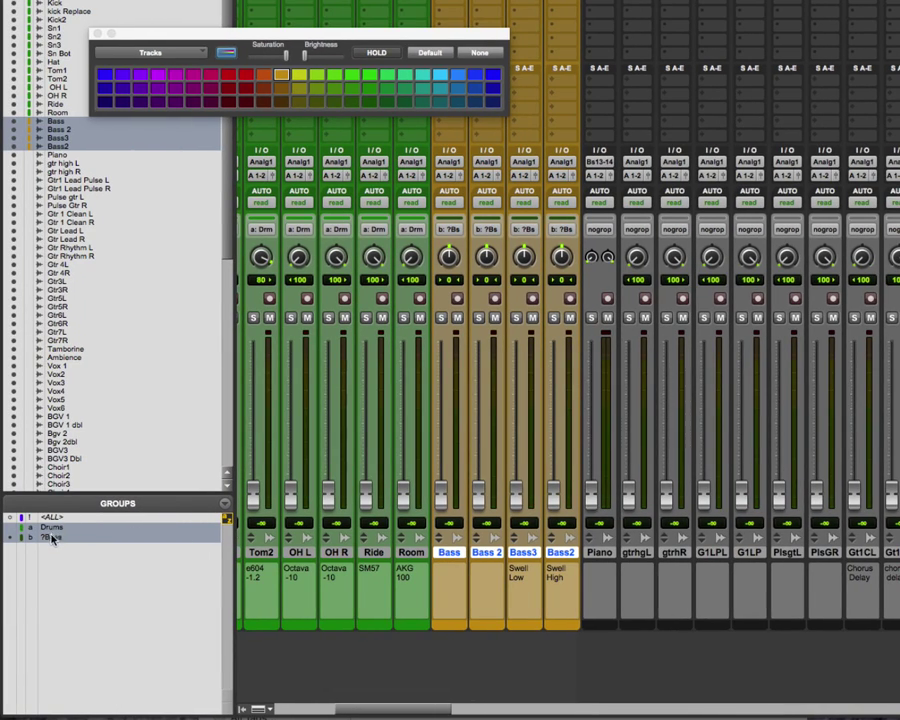
Hide the track and group lists beside the mixer, and show them again.
click(226, 504)
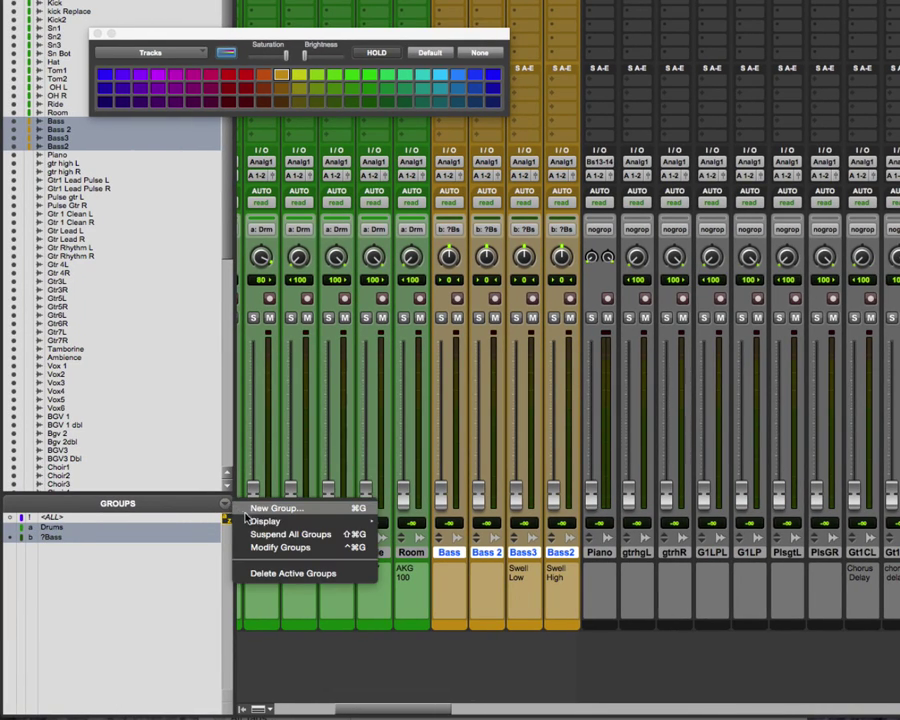
click(158, 531)
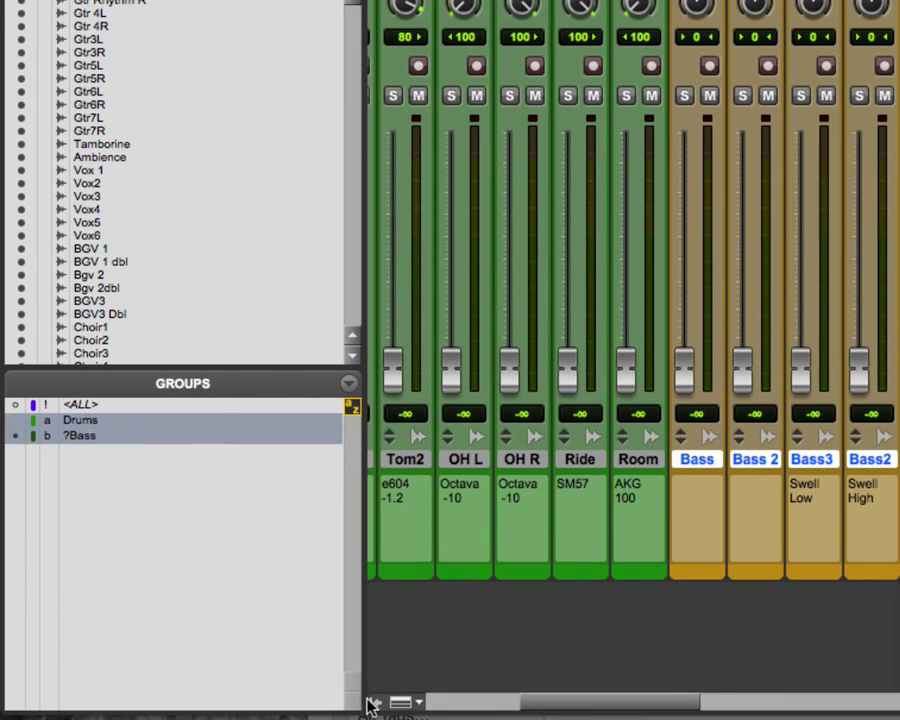
click(367, 700)
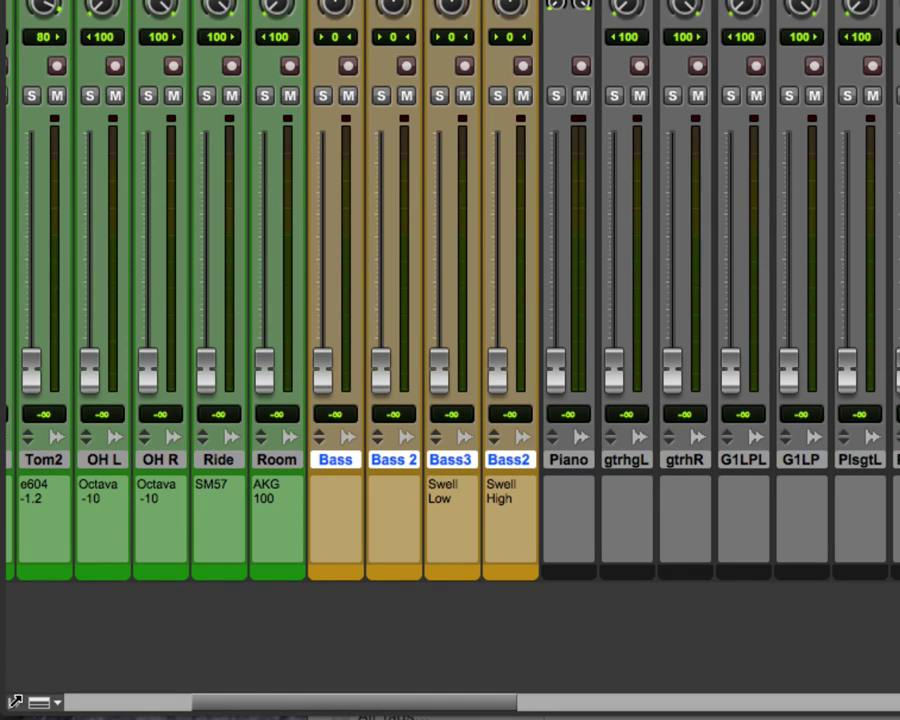
click(15, 702)
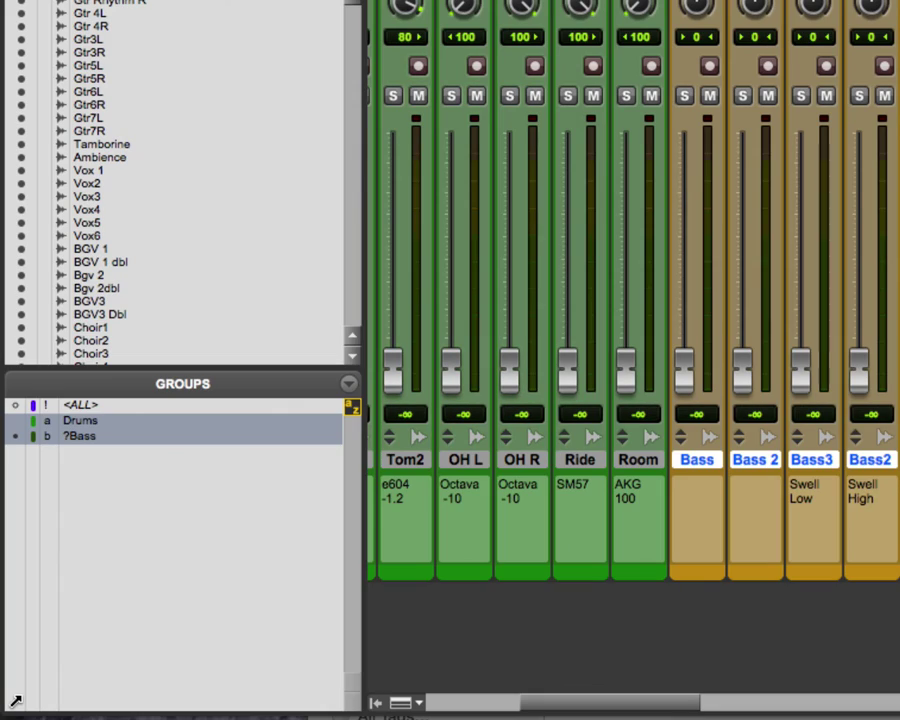
click(379, 701)
click(16, 703)
Examine the Drums group's members and available tracks in Modify Groups, highlighting Sn2 and gtr high L, and close it without changes.
click(346, 384)
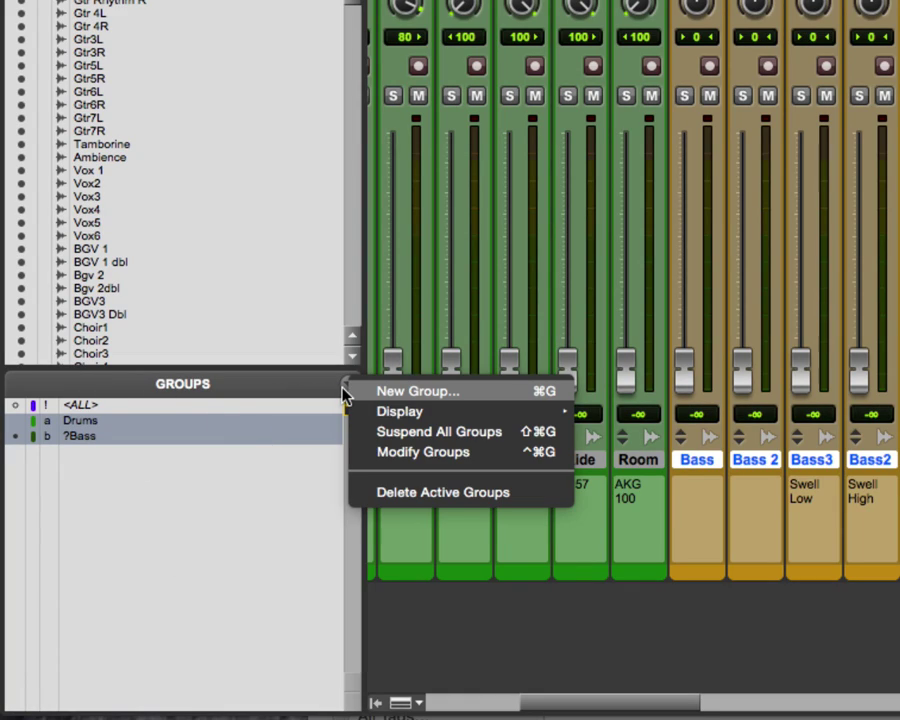
click(408, 451)
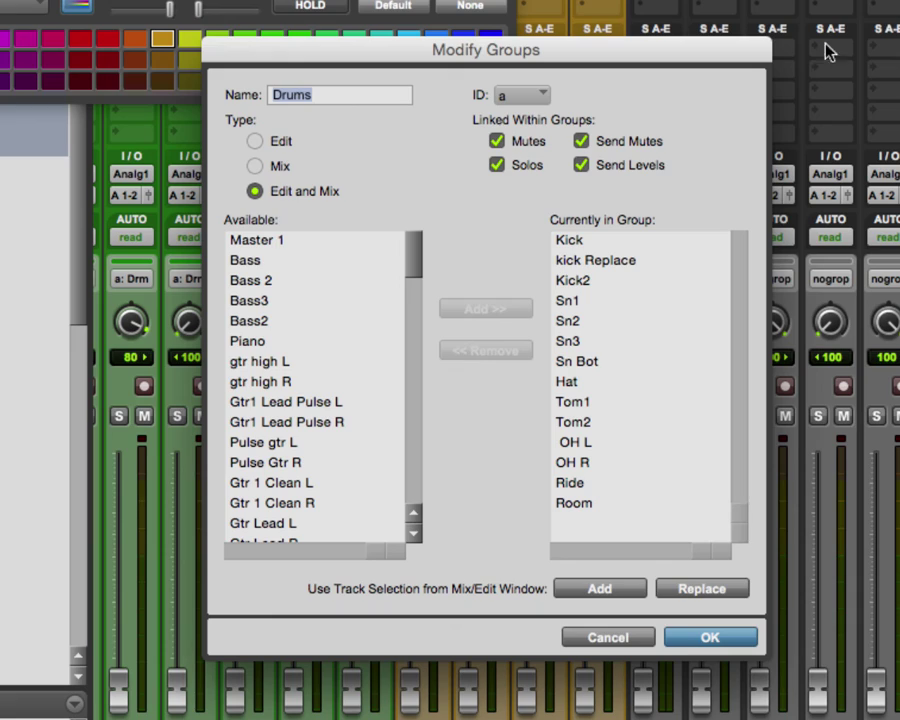
click(573, 321)
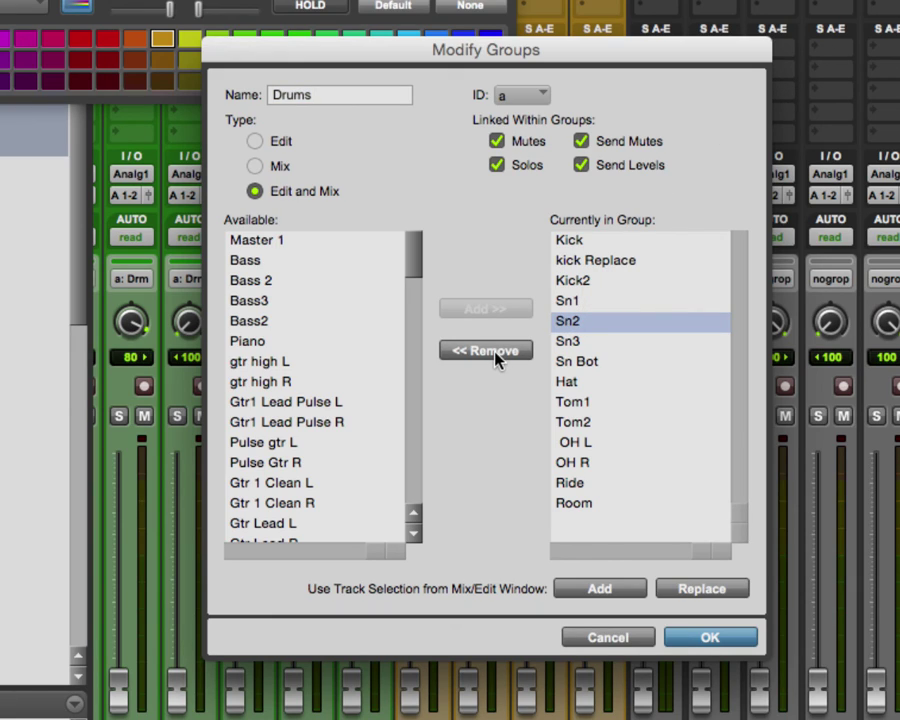
click(341, 362)
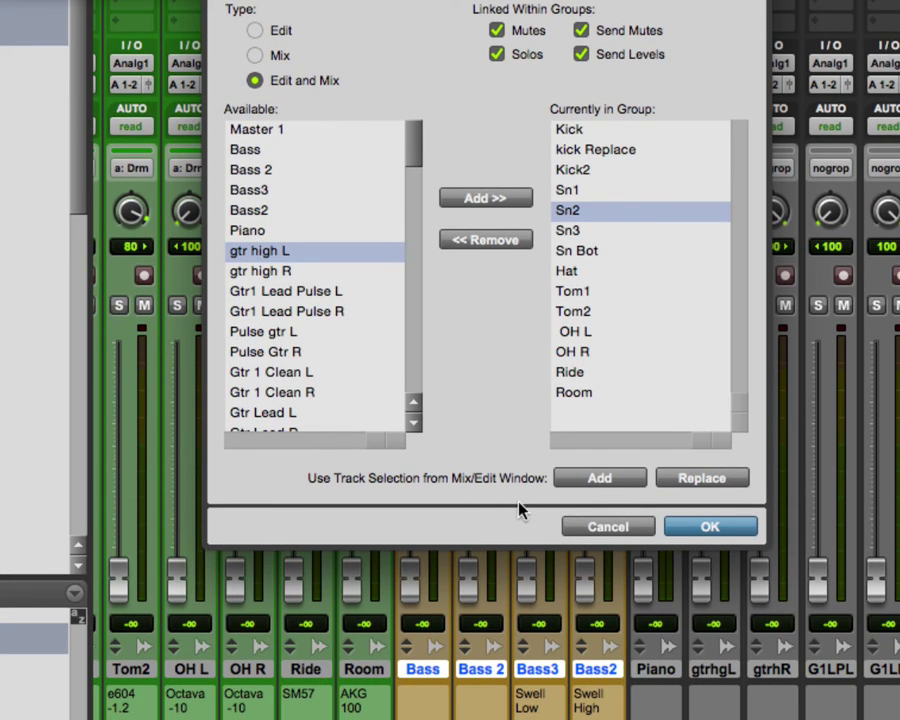
click(665, 530)
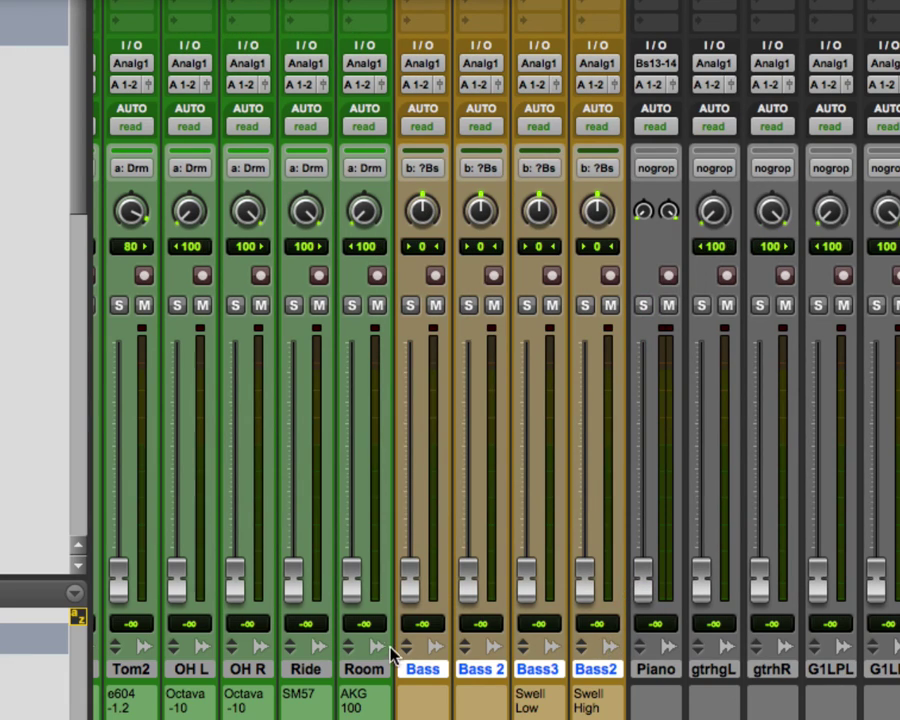
Modify group b and rename it Bass.
drag(88, 580, 340, 595)
click(346, 596)
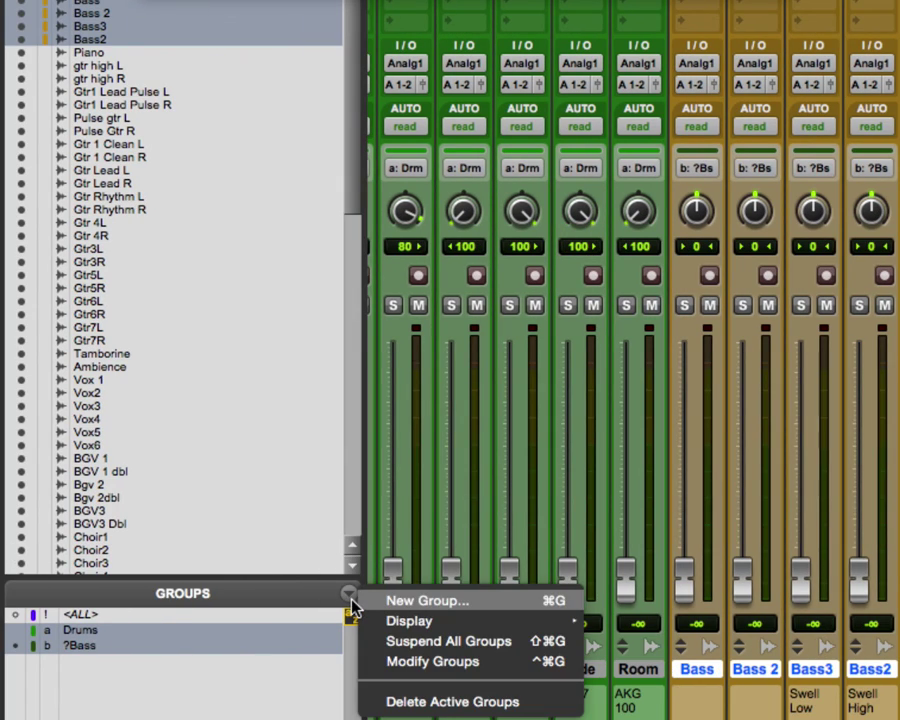
click(400, 657)
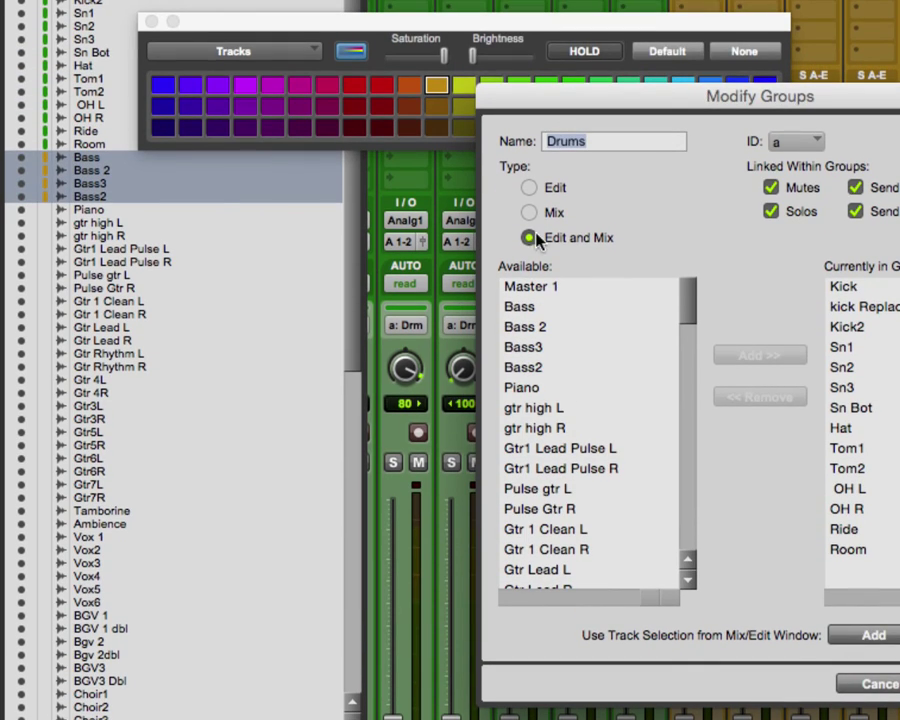
click(795, 142)
mouse_move(885, 150)
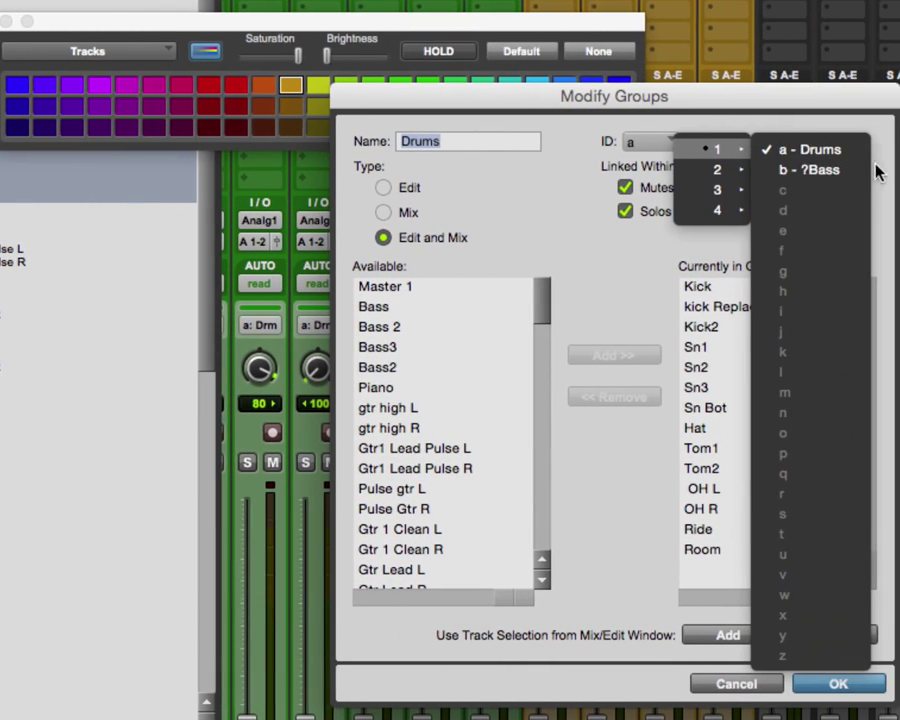
click(850, 171)
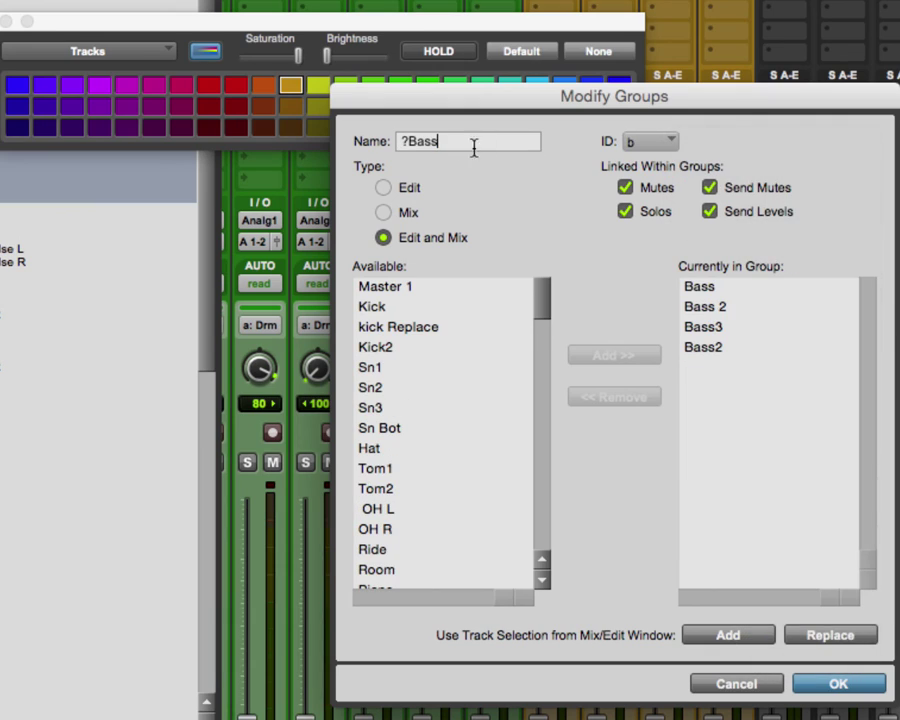
click(408, 141)
key(BackSpace)
key(Return)
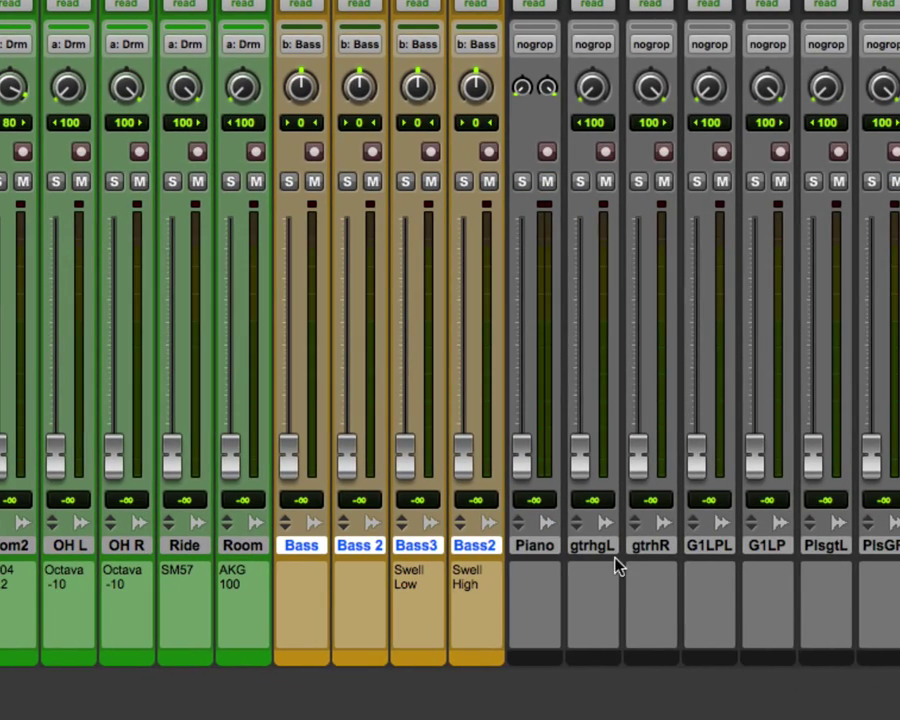
Group the guitar tracks from gtr high L through Gtr7R as an Edit and Mix group named Gtr.
click(601, 547)
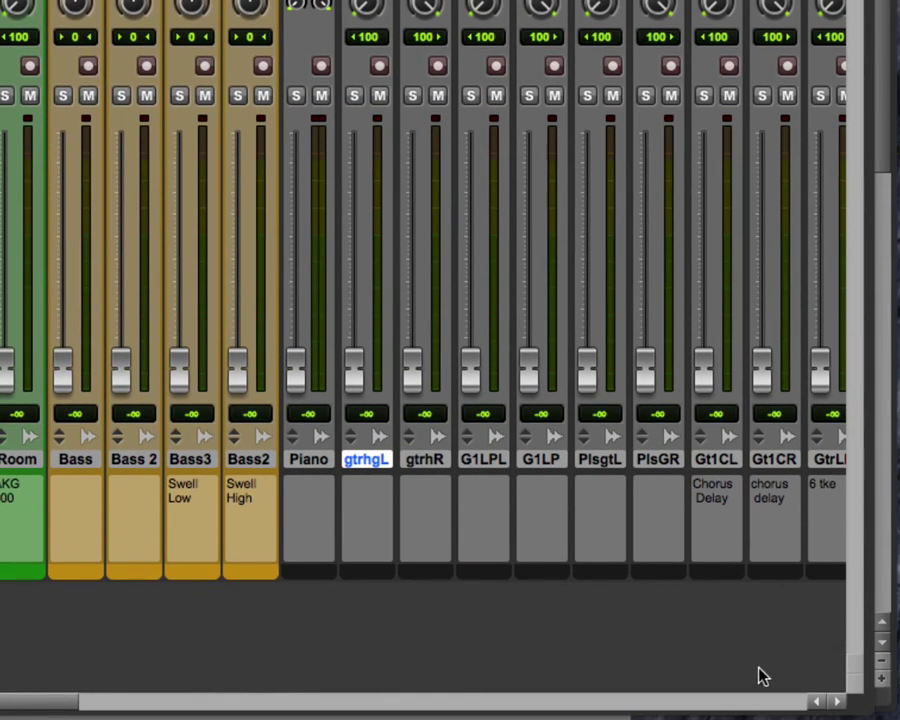
click(840, 702)
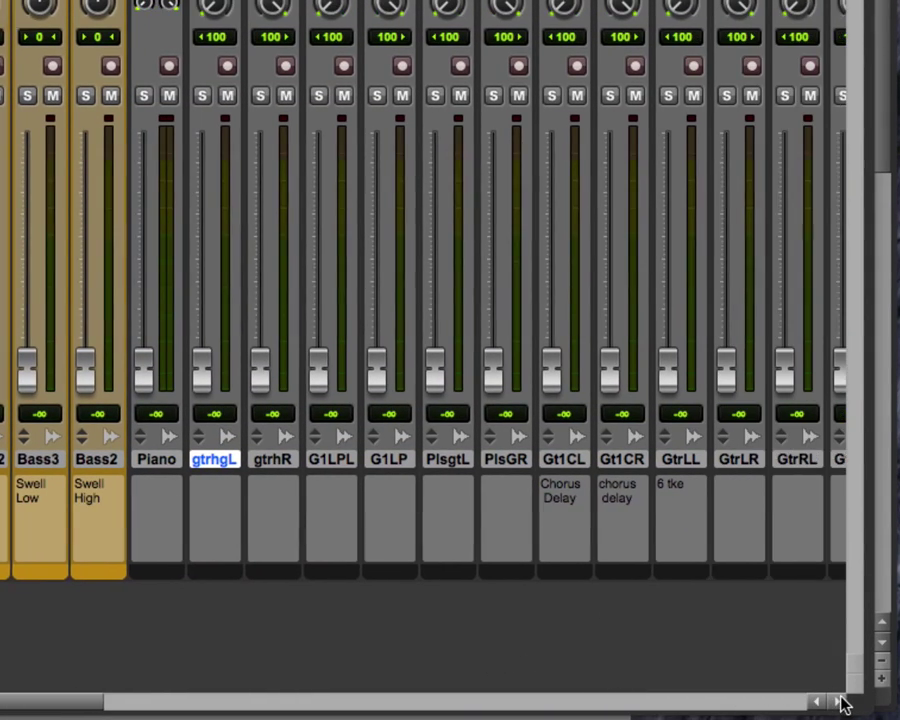
drag(840, 702, 840, 702)
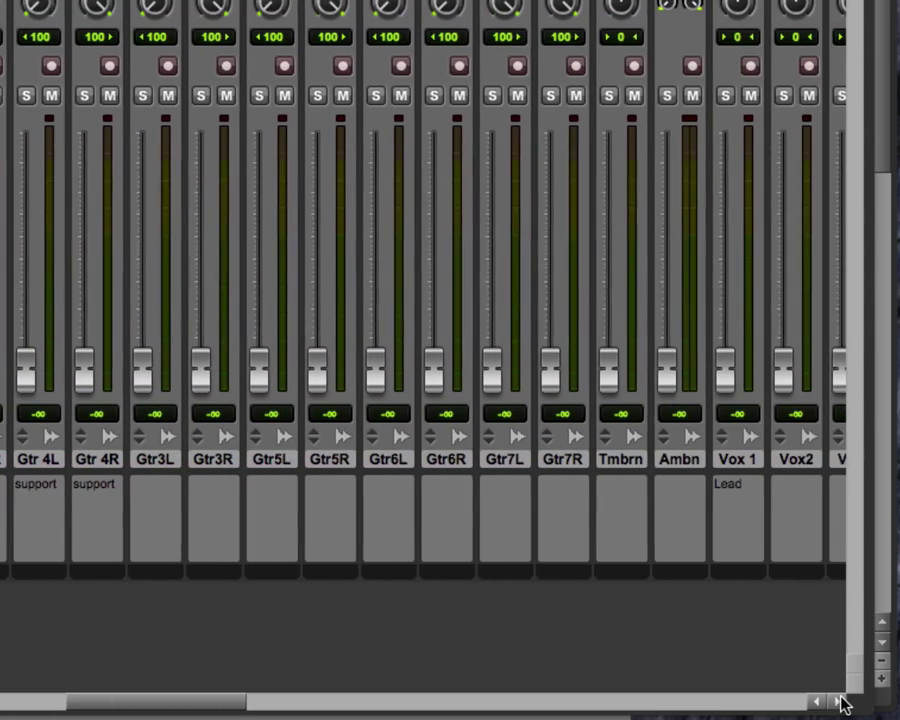
shift+click(574, 461)
key(super+g)
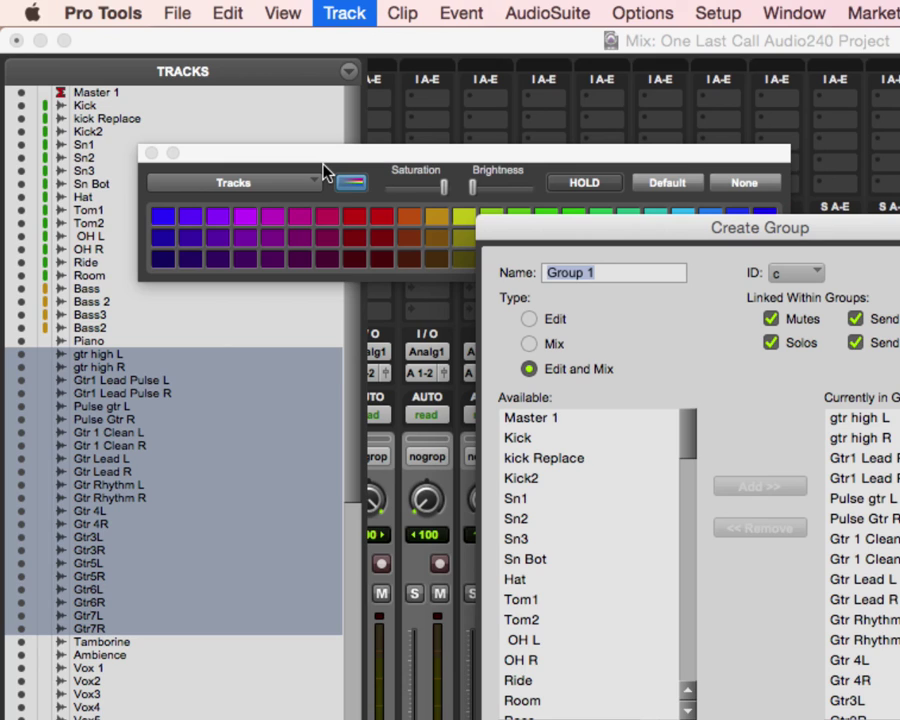
text(Gtr)
key(Return)
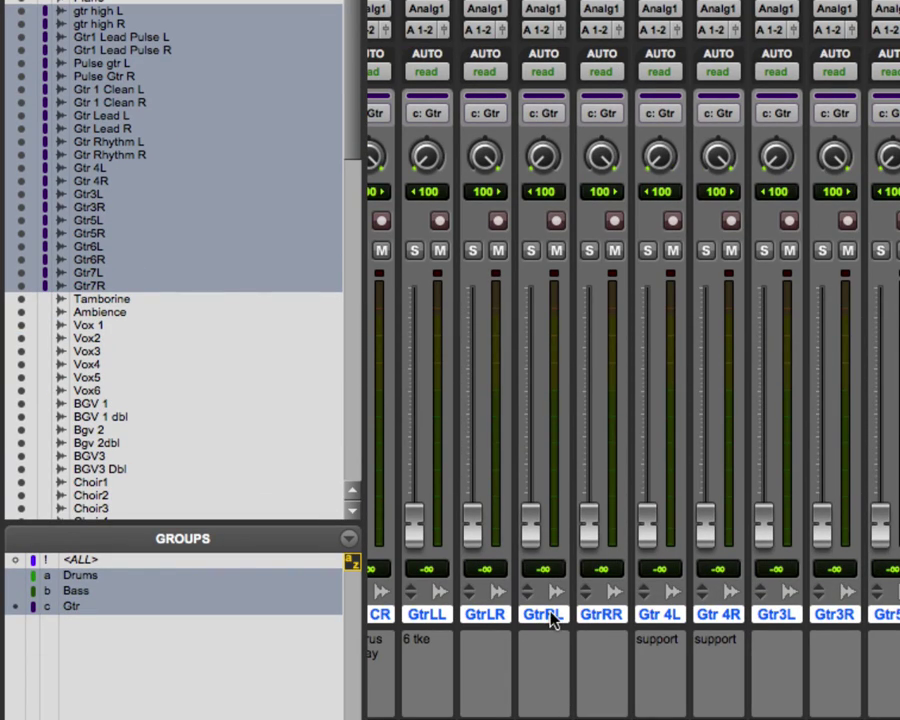
Color all the guitar tracks from gtr high L through Gtr7R red.
click(613, 620)
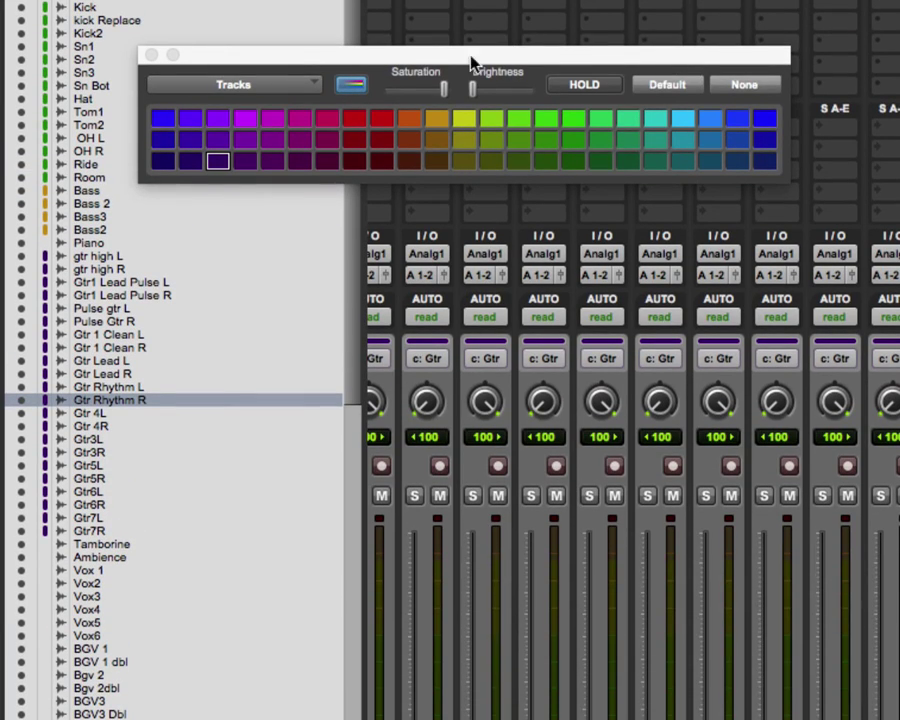
click(388, 119)
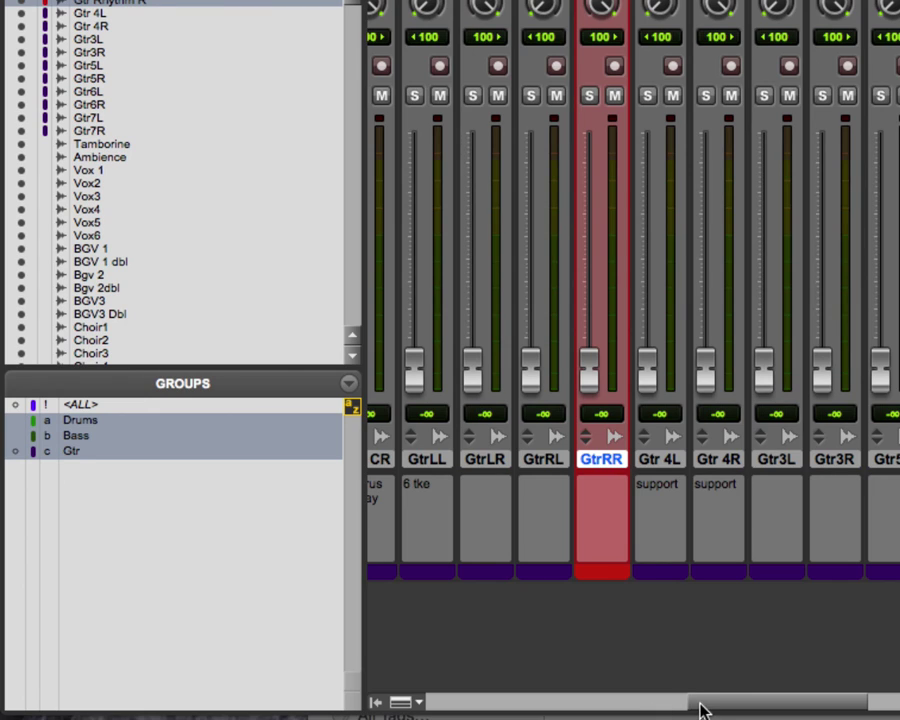
drag(702, 710, 609, 688)
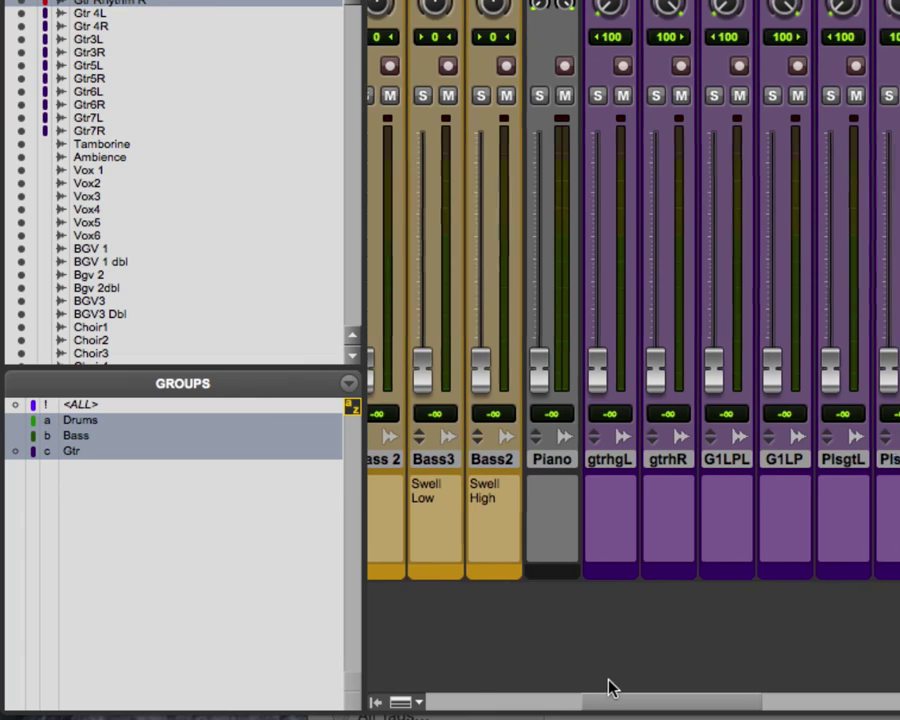
click(620, 473)
drag(663, 703, 854, 714)
shift+click(691, 456)
double_click(524, 9)
click(380, 165)
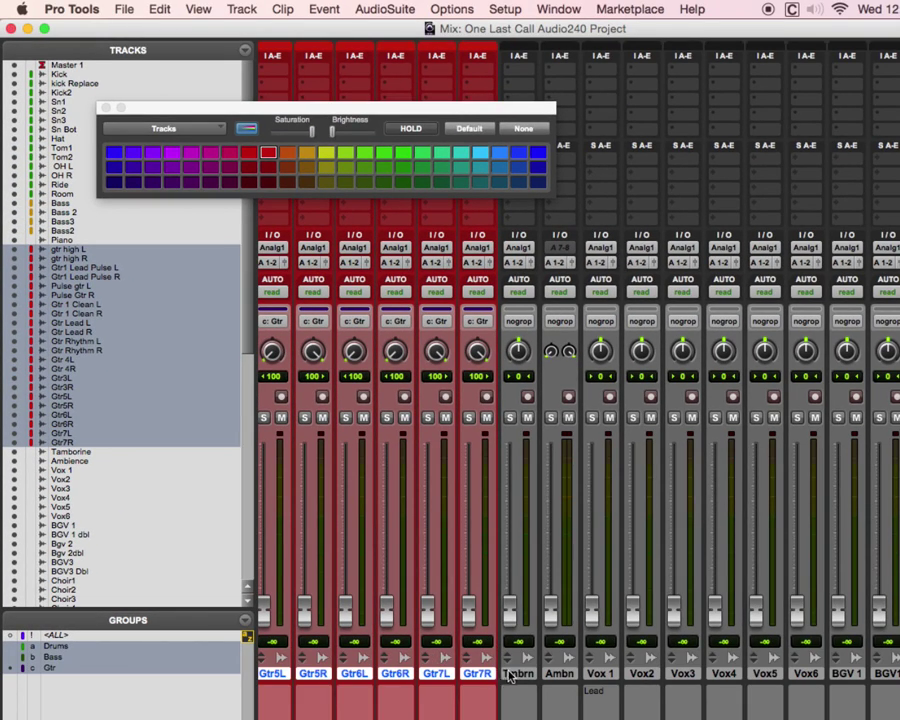
click(518, 673)
click(559, 674)
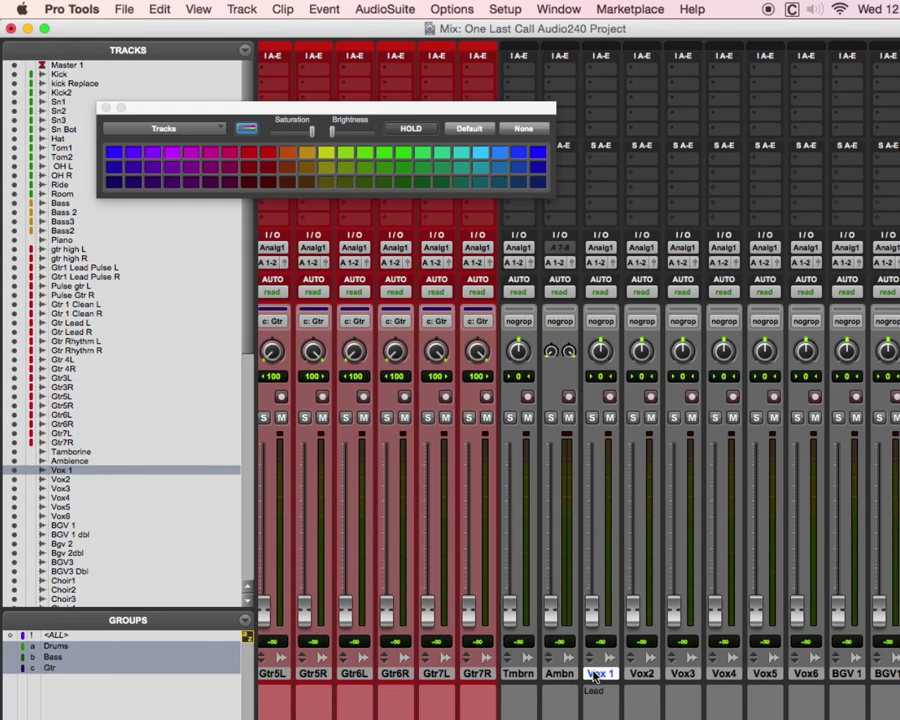
click(600, 674)
drag(590, 705, 675, 710)
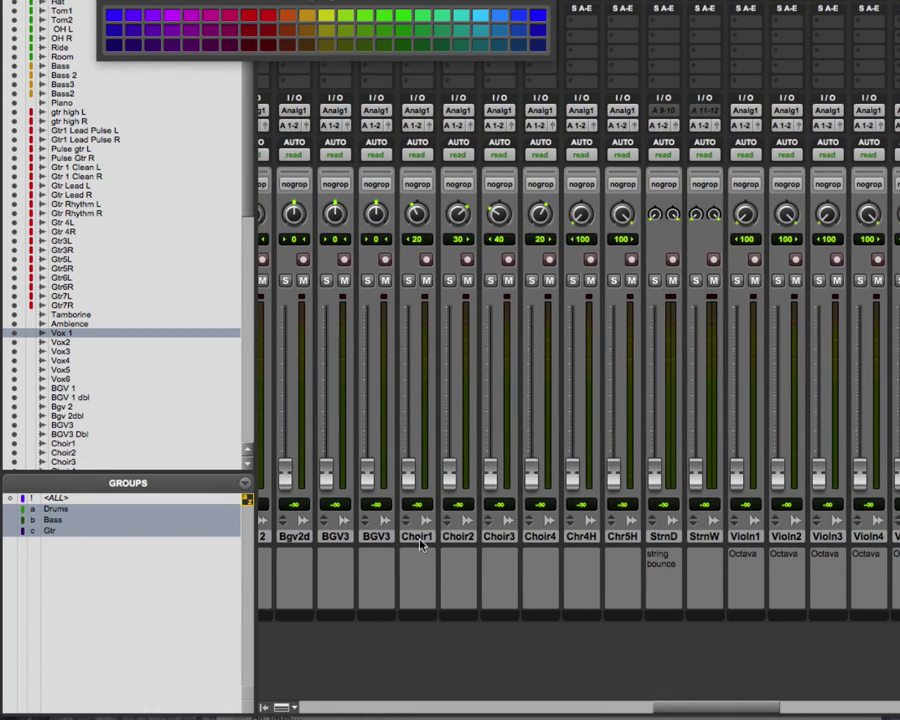
shift+click(390, 538)
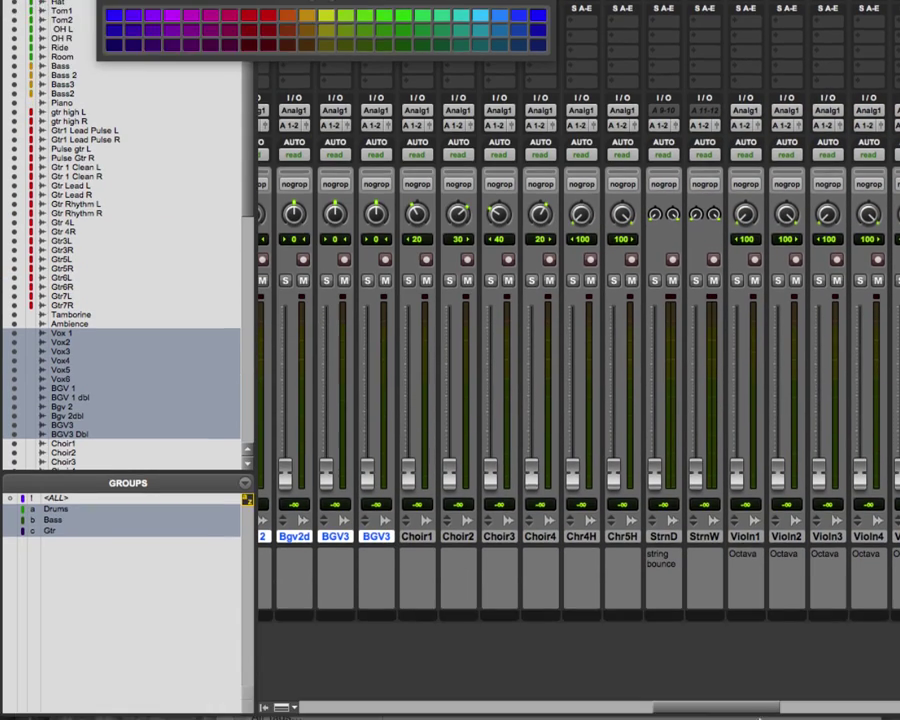
drag(781, 709, 695, 693)
alt+click(458, 536)
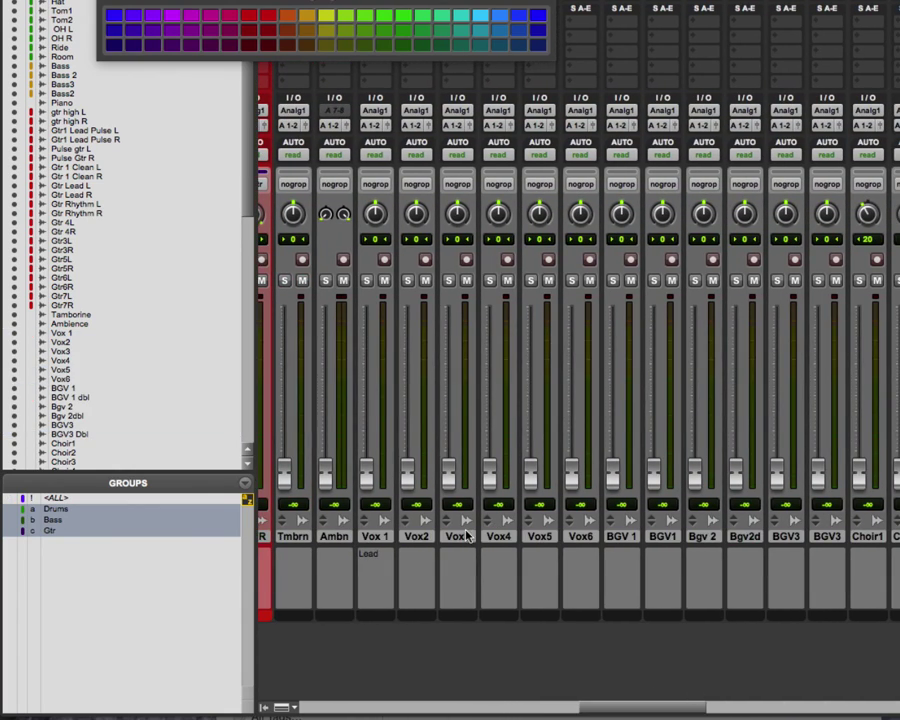
Group the Vox 1 through Vox6 tracks under the name Vox and color them turquoise.
click(367, 537)
shift+click(570, 538)
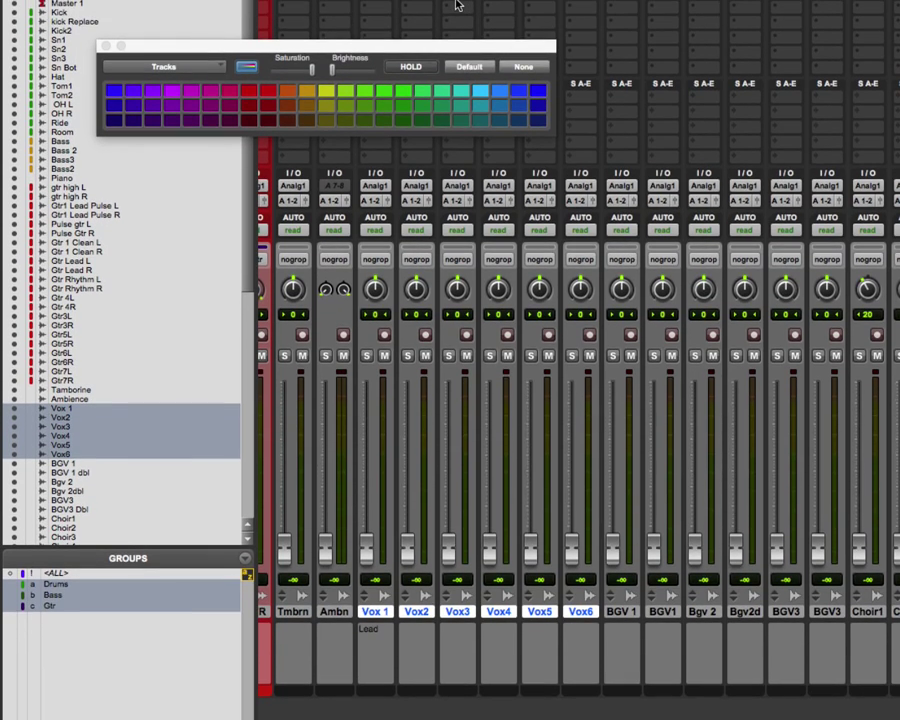
key(super+g)
text(Vox)
key(Return)
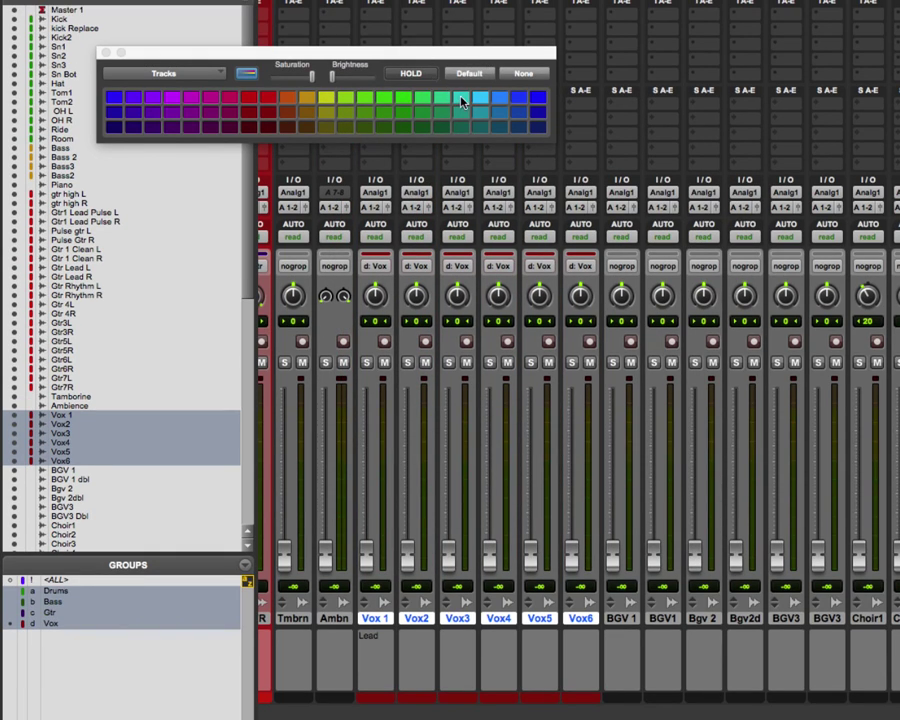
click(462, 103)
Group the six background vocal tracks, BGV 1 through BGV3 Dbl, as BGV and color them blue.
click(621, 619)
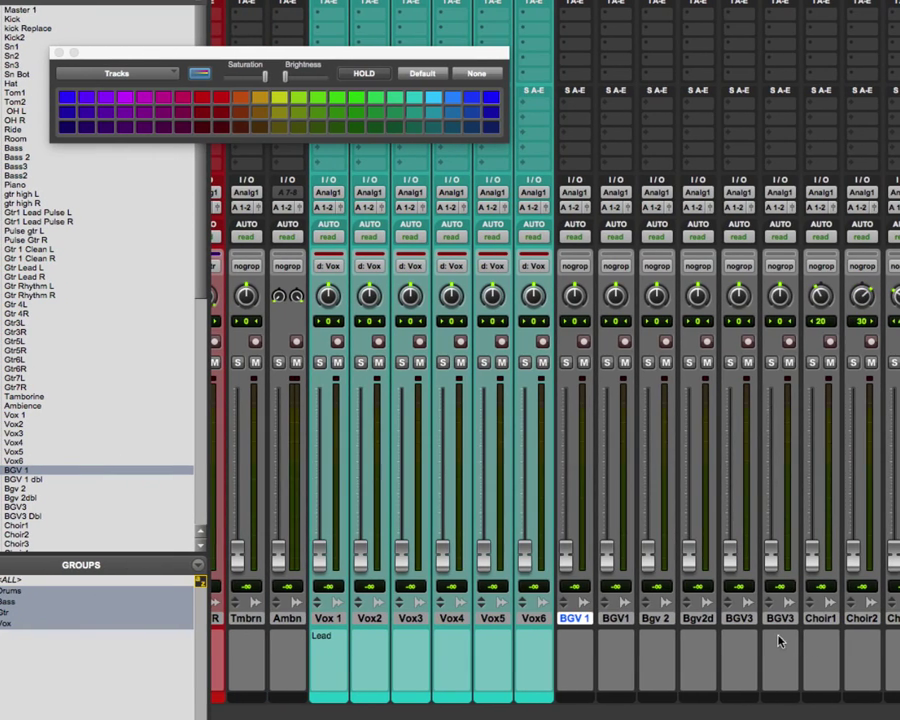
shift+click(826, 636)
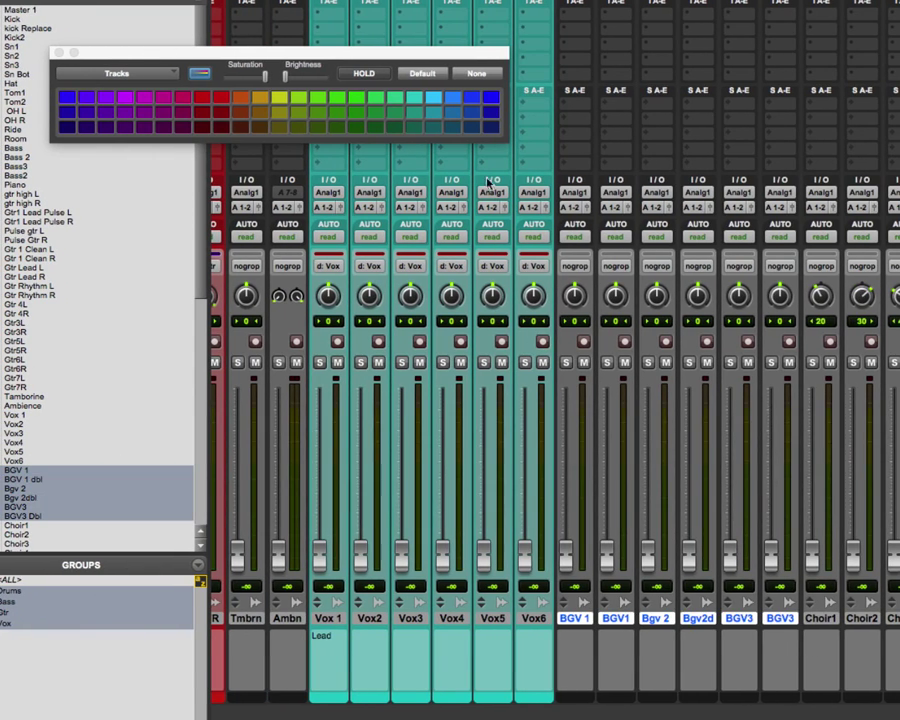
key(super+g)
text(BGV)
key(Return)
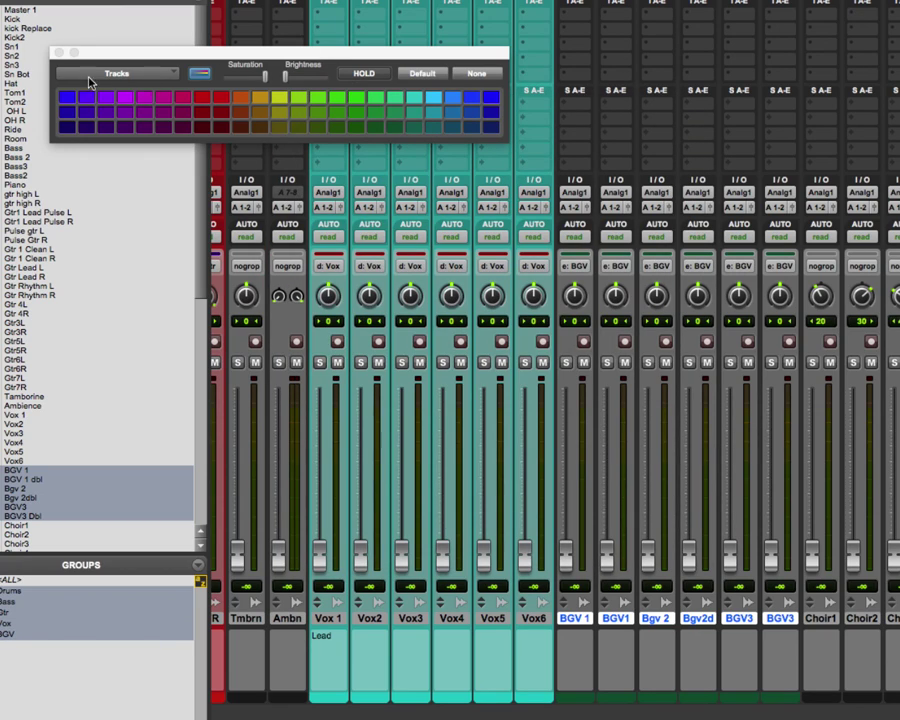
click(67, 97)
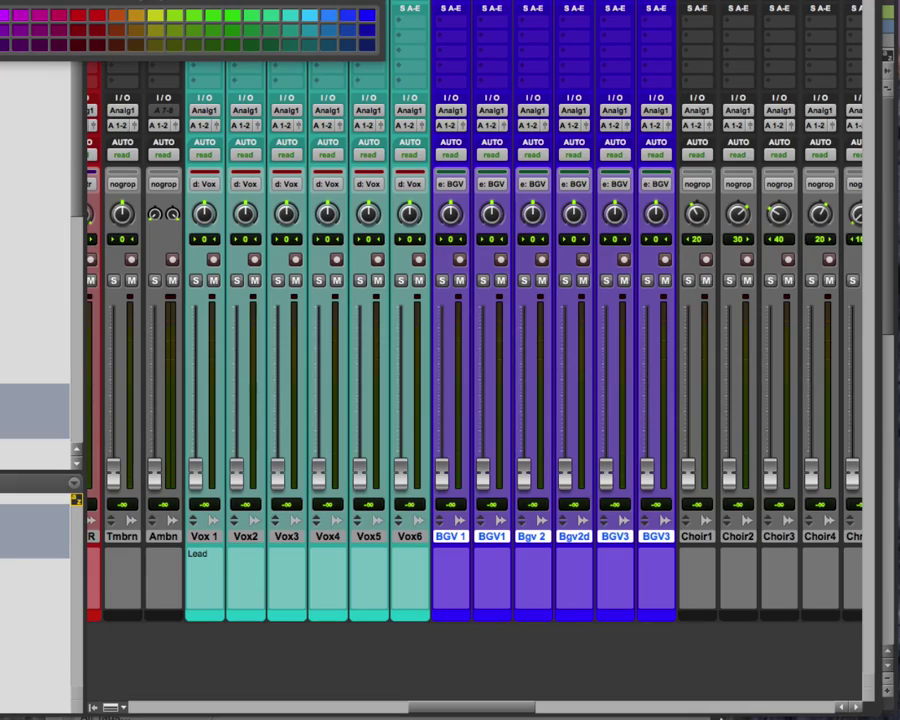
Select the Choir1 and Choir2 tracks one at a time, then clear the track selection.
drag(529, 714, 598, 714)
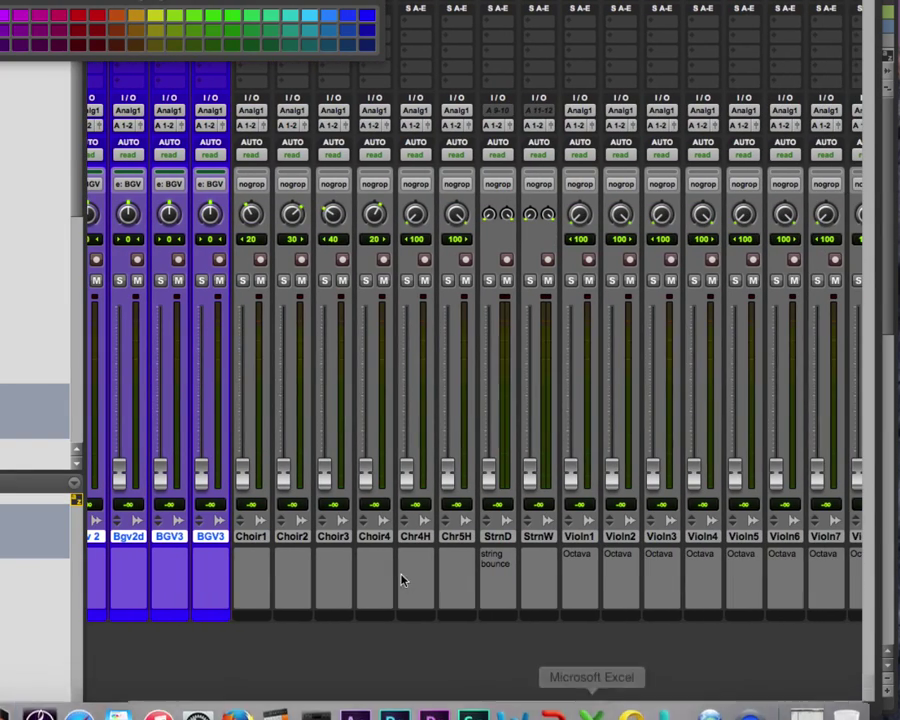
click(240, 537)
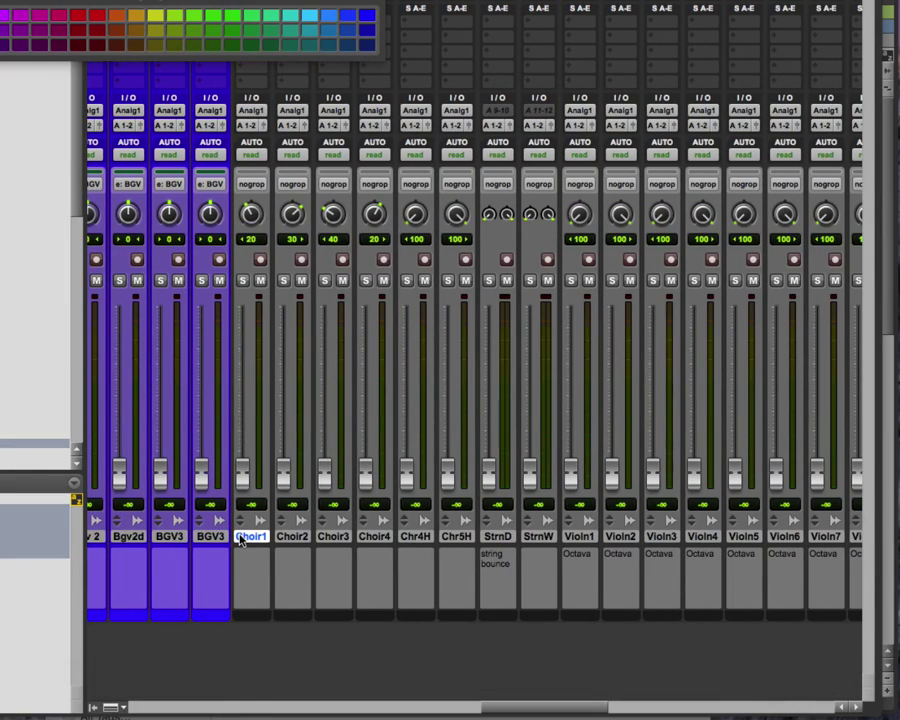
click(293, 537)
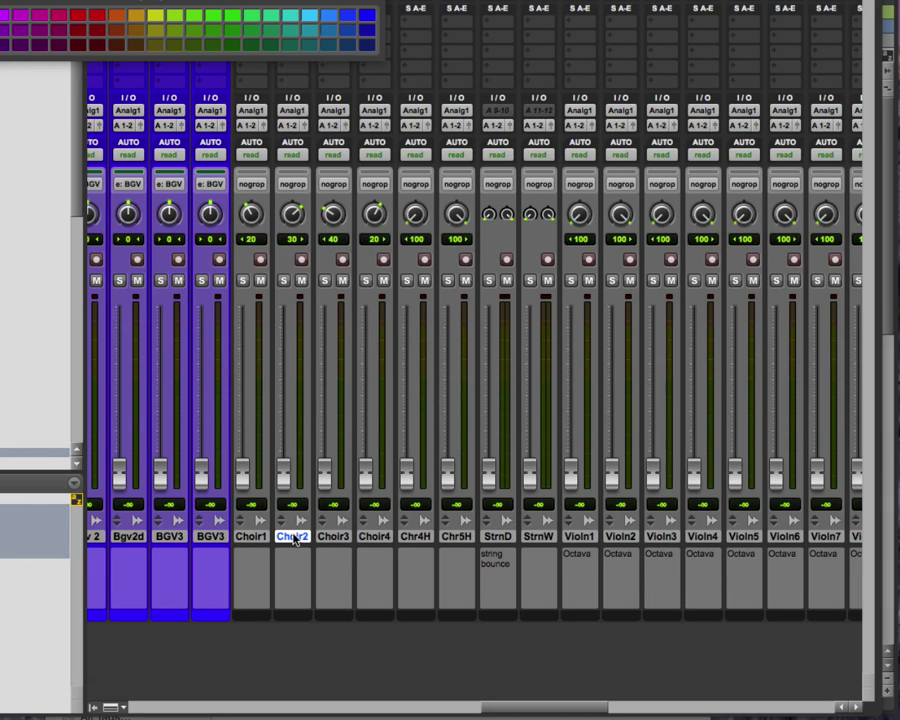
double_click(293, 537)
click(395, 293)
click(299, 537)
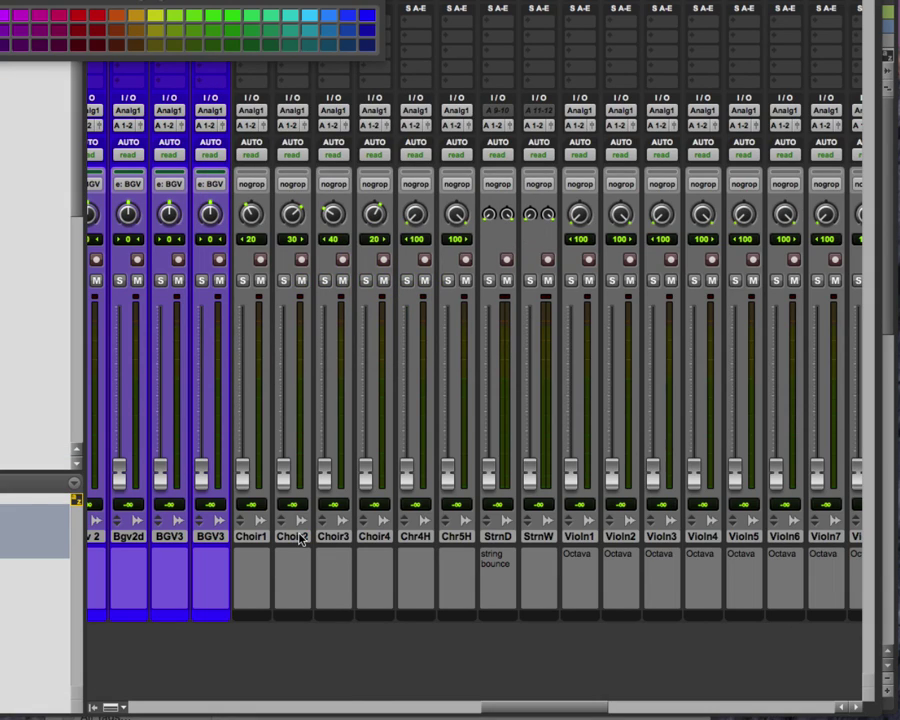
Select the tracks from Choir1 through StrnD as a range and shorten it to end at Choir4.
click(251, 537)
shift+click(456, 537)
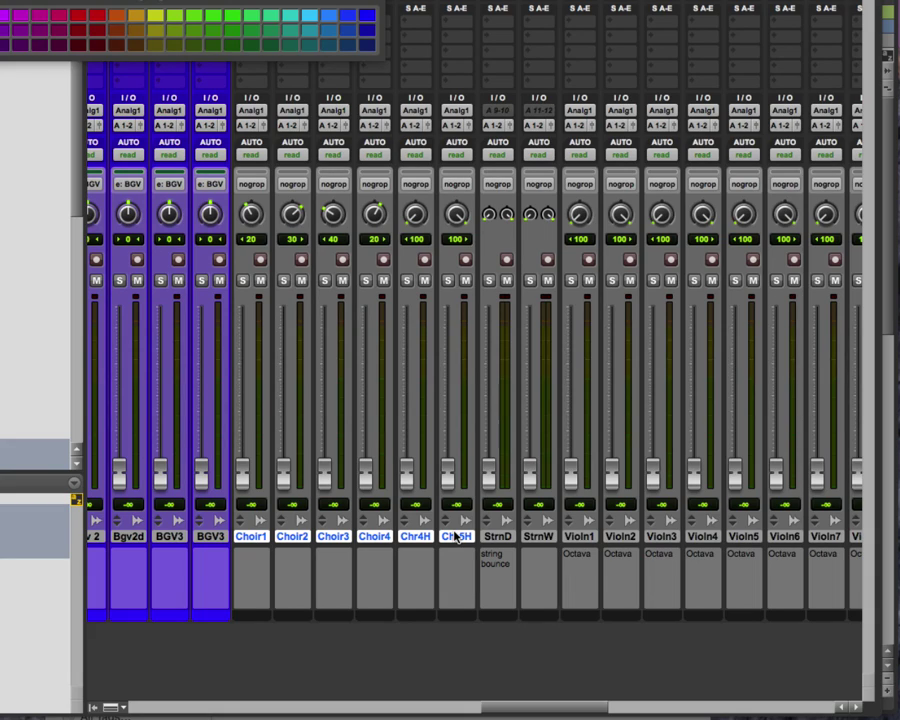
shift+click(491, 536)
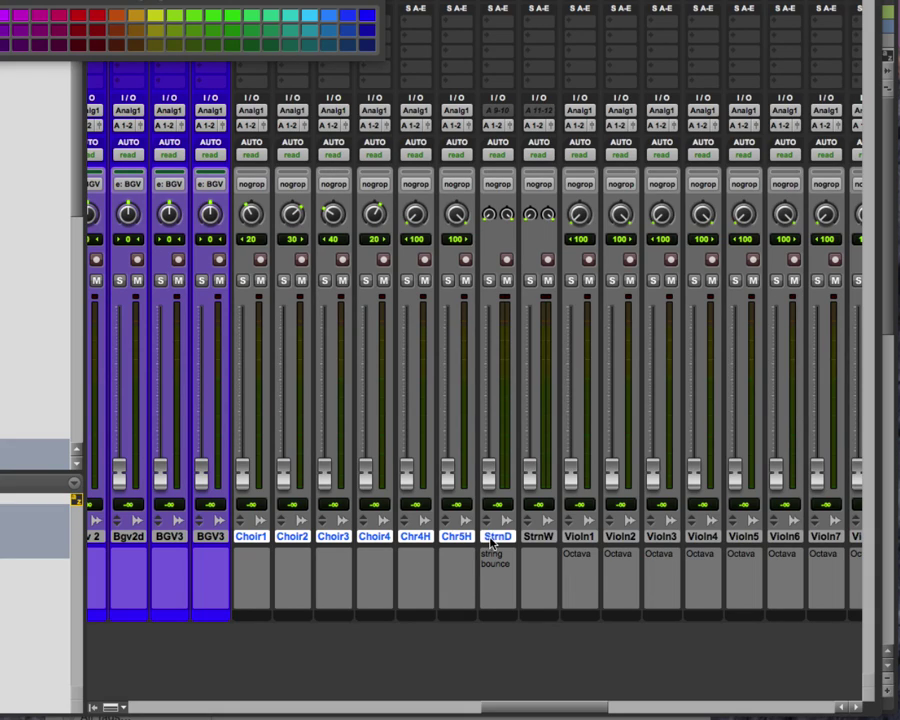
shift+click(432, 534)
shift+click(412, 536)
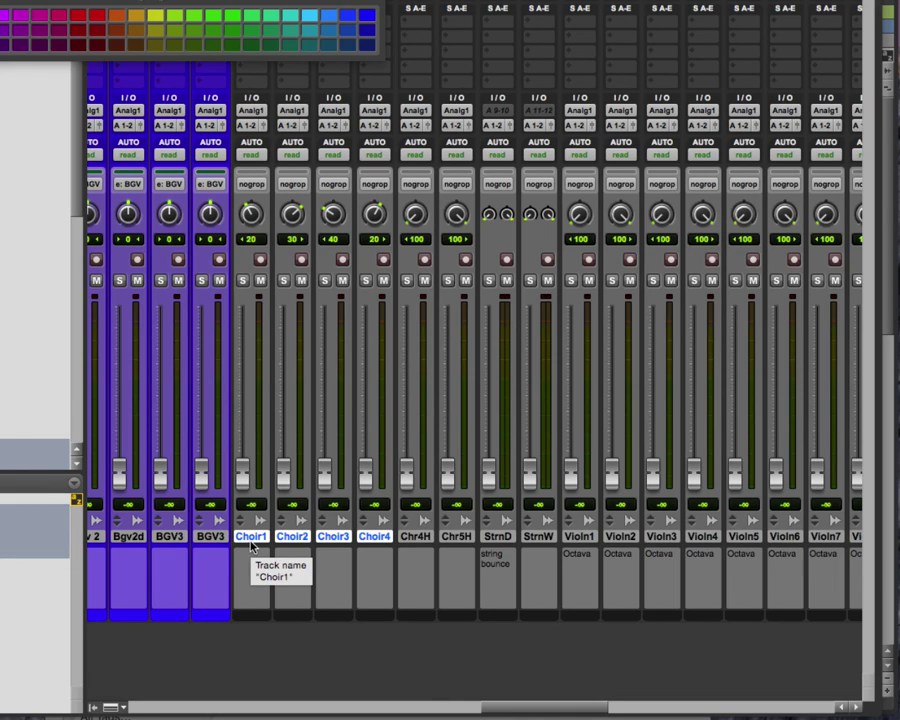
Select the range from the last BGV3 track through Chr5H, shorten it back toward Choir1, and deselect all tracks.
click(210, 536)
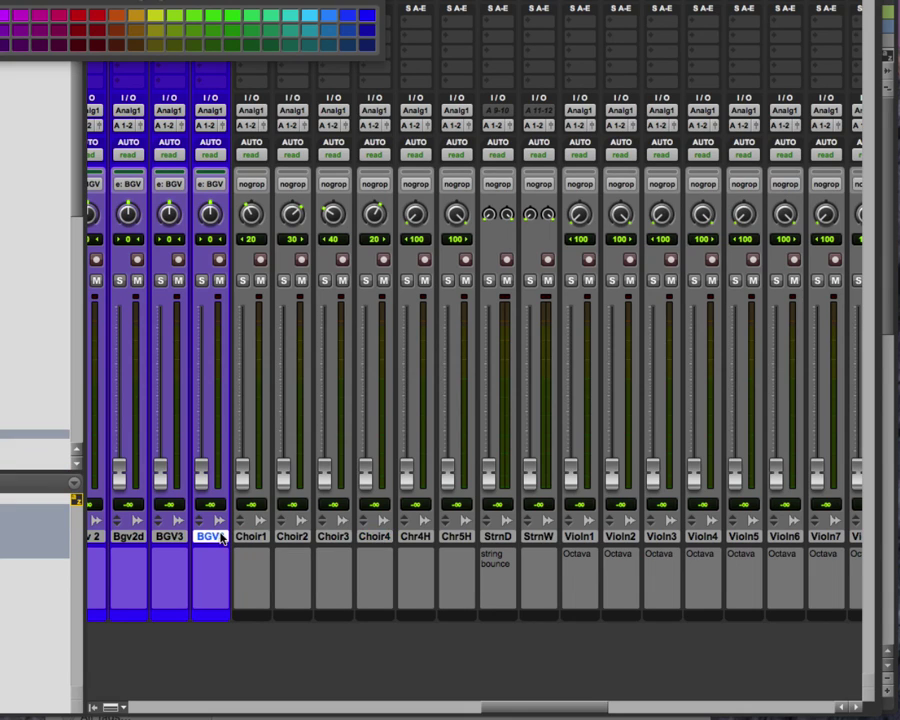
shift+click(455, 537)
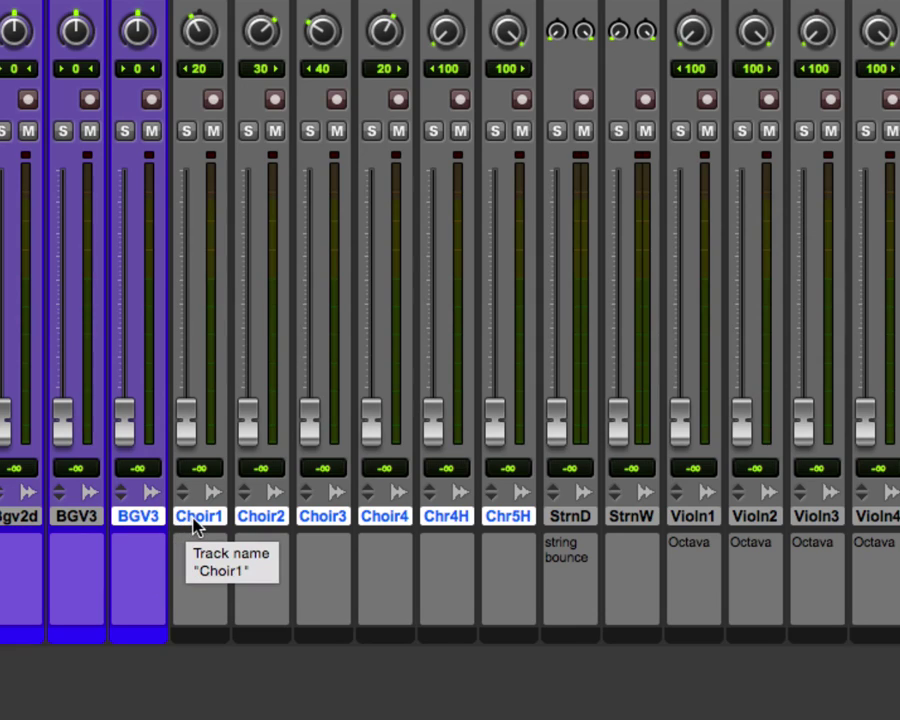
shift+click(197, 516)
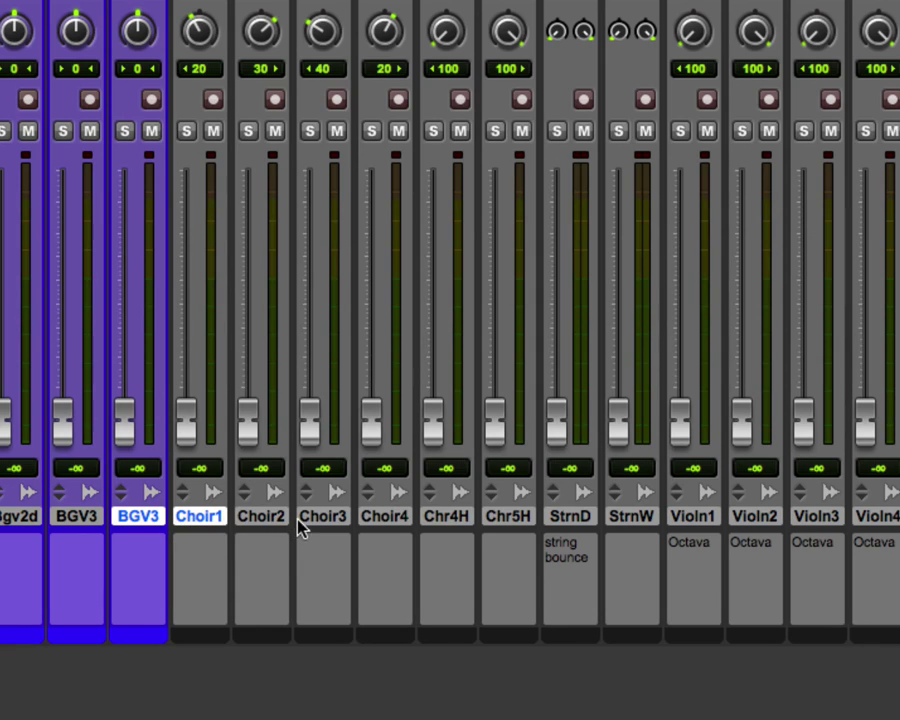
shift+click(256, 516)
alt+click(221, 516)
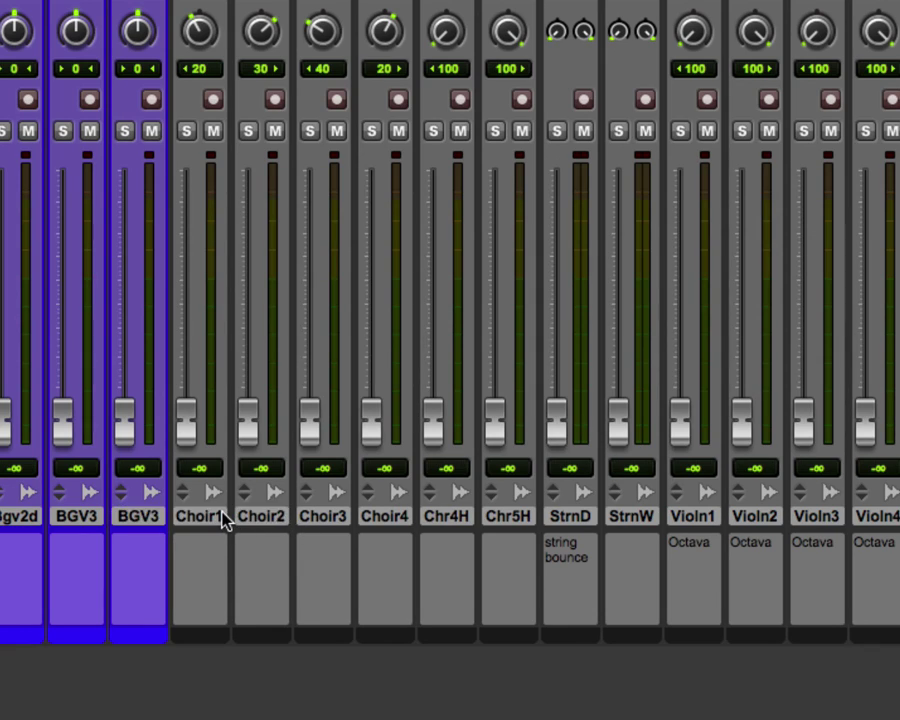
Group the six choir tracks, Choir1 through Chr5H, under the name Choir and color them bright green.
click(209, 516)
shift+click(518, 518)
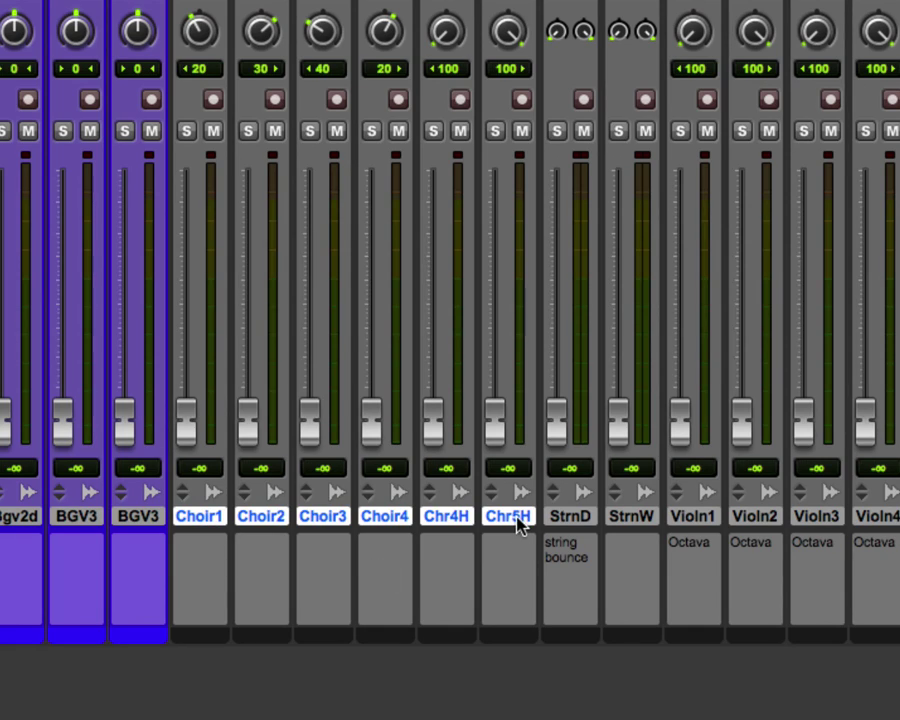
shift+click(588, 517)
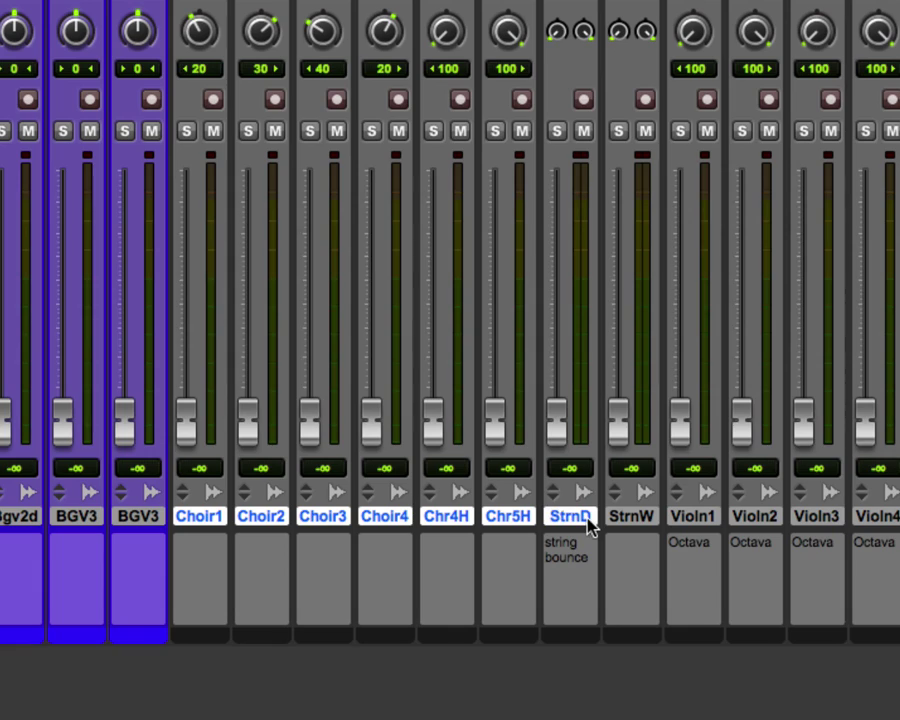
shift+click(528, 517)
key(super+g)
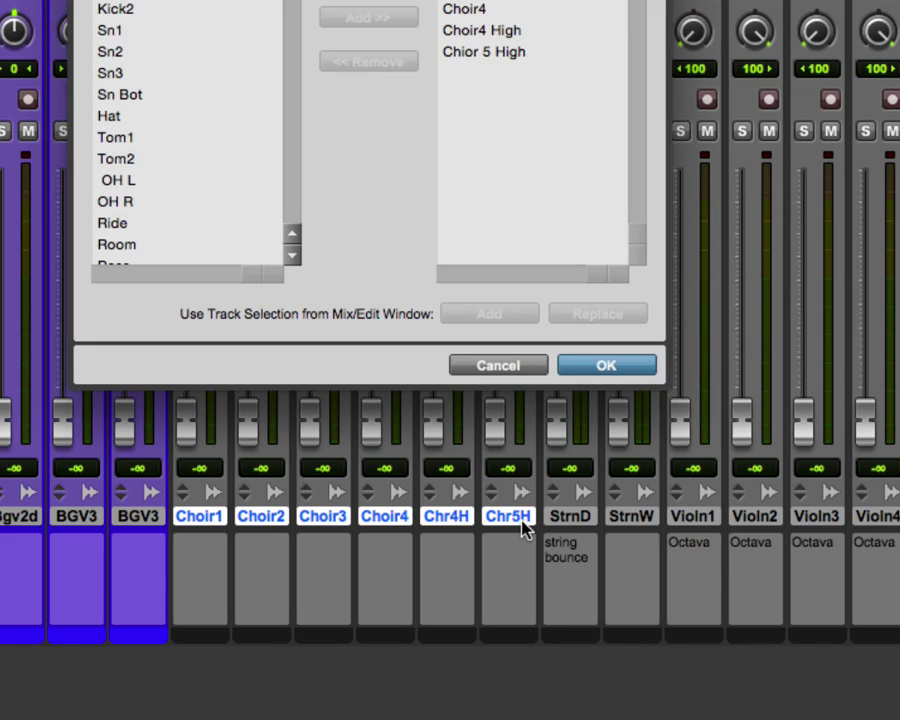
key(Return)
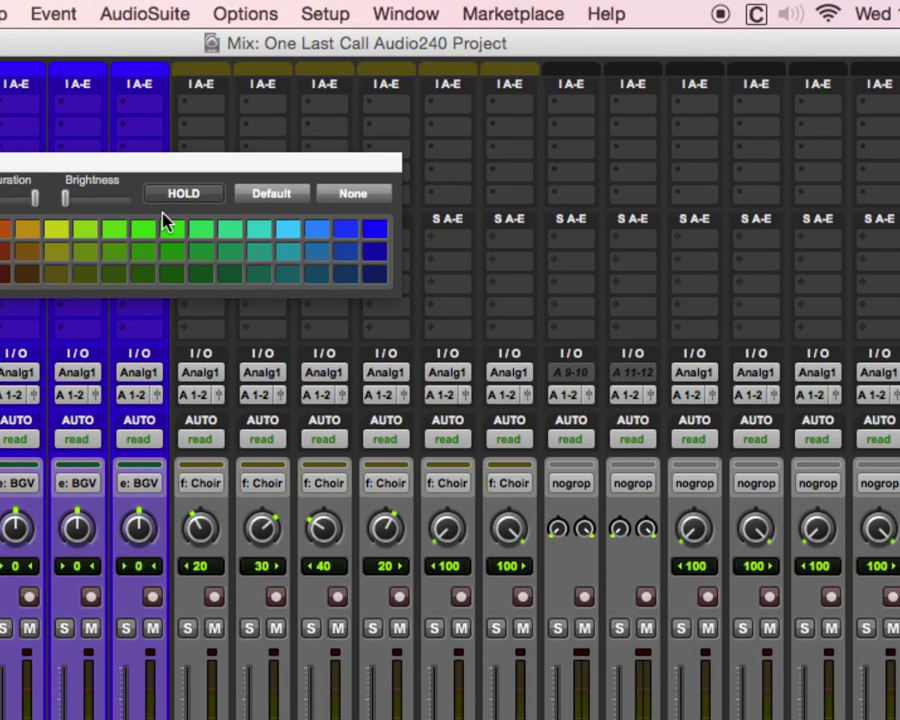
click(143, 230)
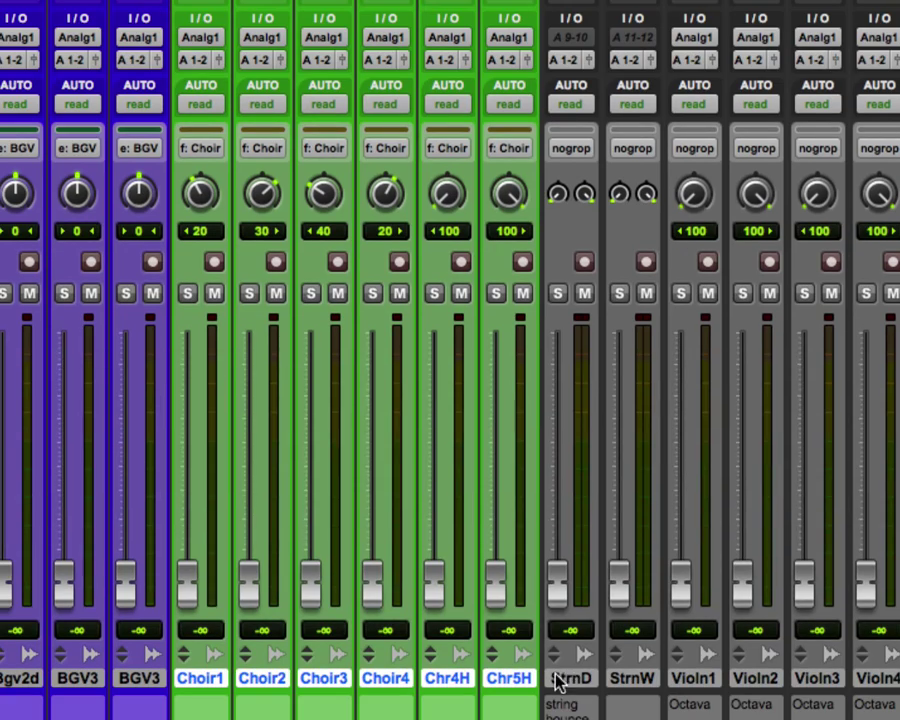
Group the sixteen violin tracks, Violn1 through viln16, under the name Violins and color them golden orange.
click(560, 677)
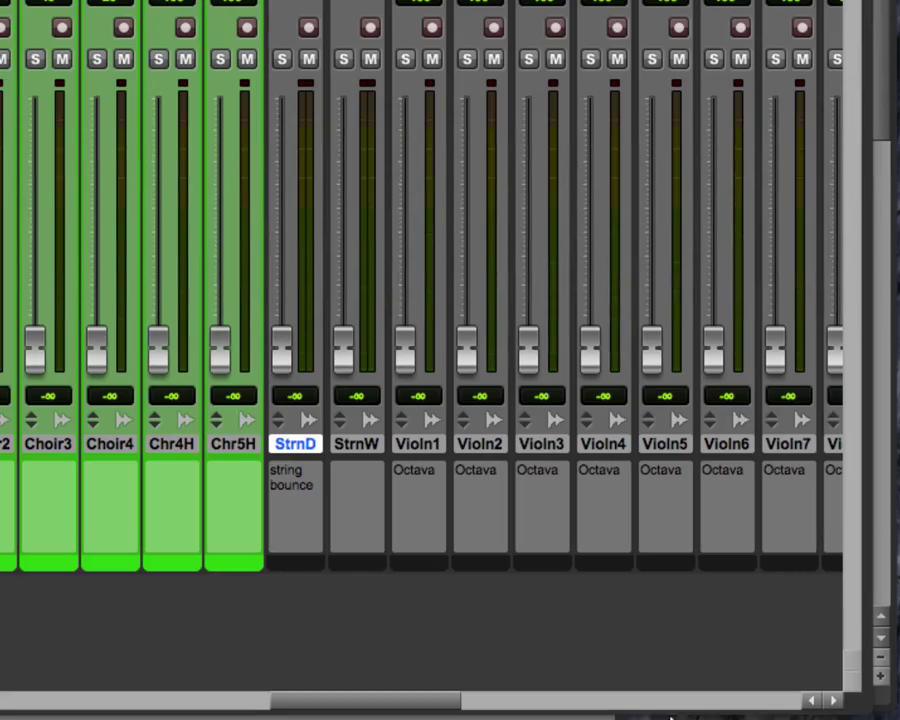
drag(434, 700, 476, 711)
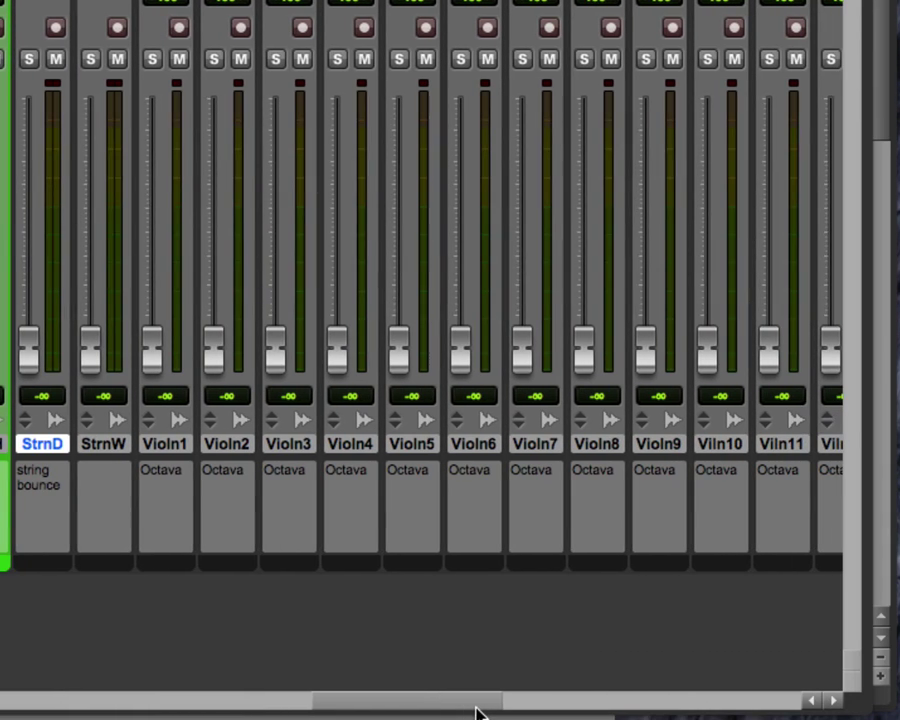
click(176, 446)
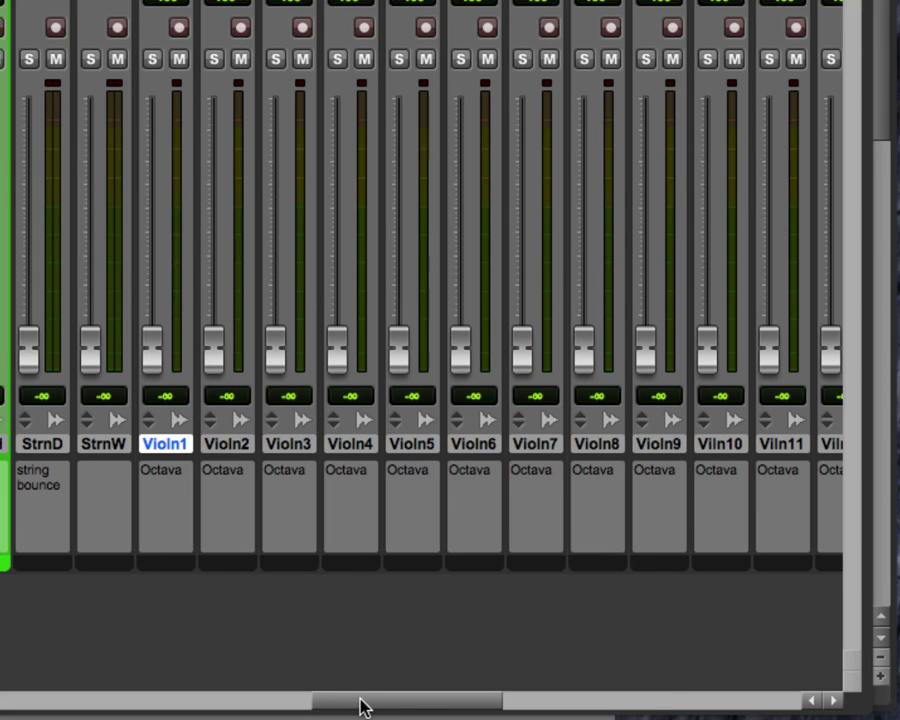
drag(362, 707, 478, 695)
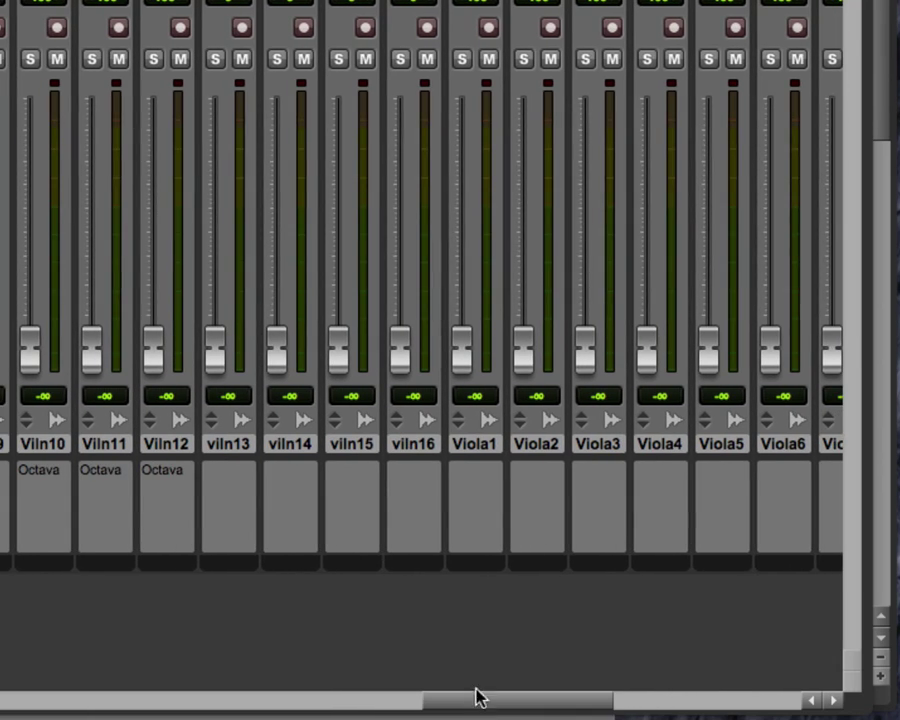
shift+click(430, 450)
key(super+g)
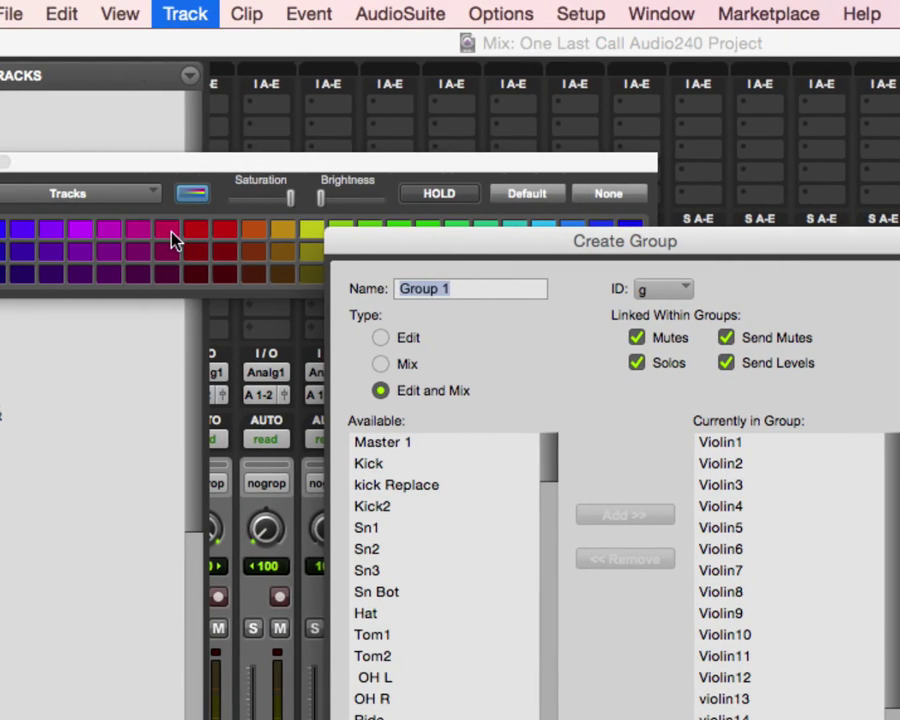
text(Violins)
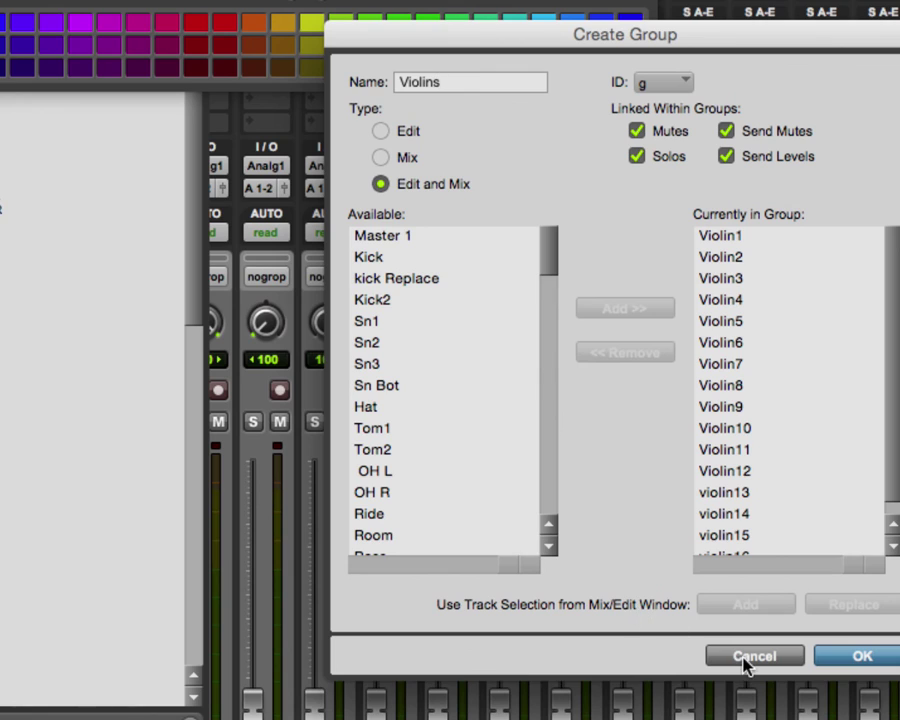
click(830, 660)
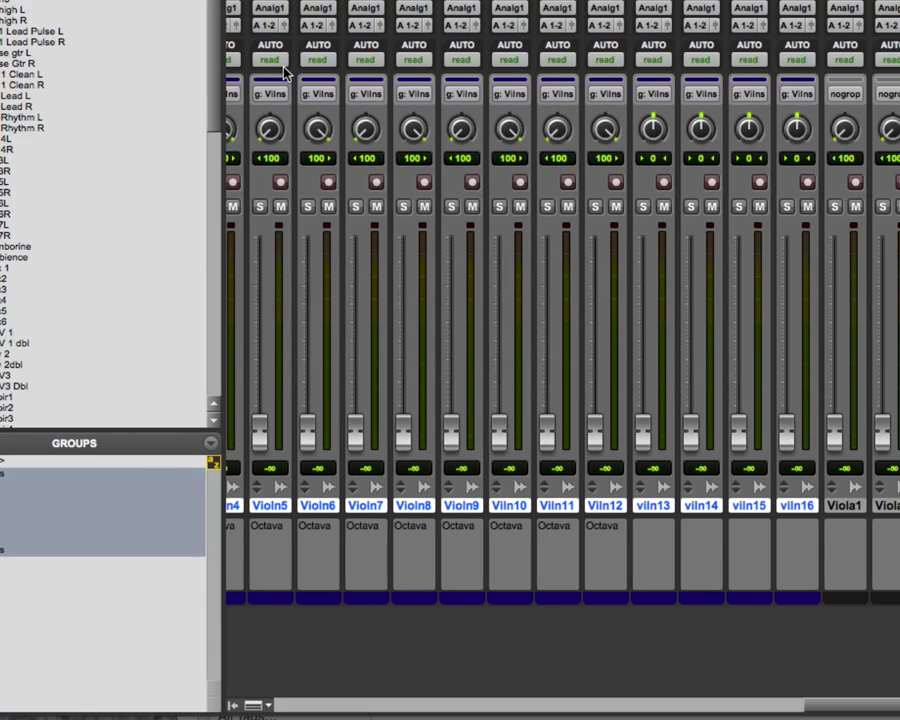
double_click(281, 24)
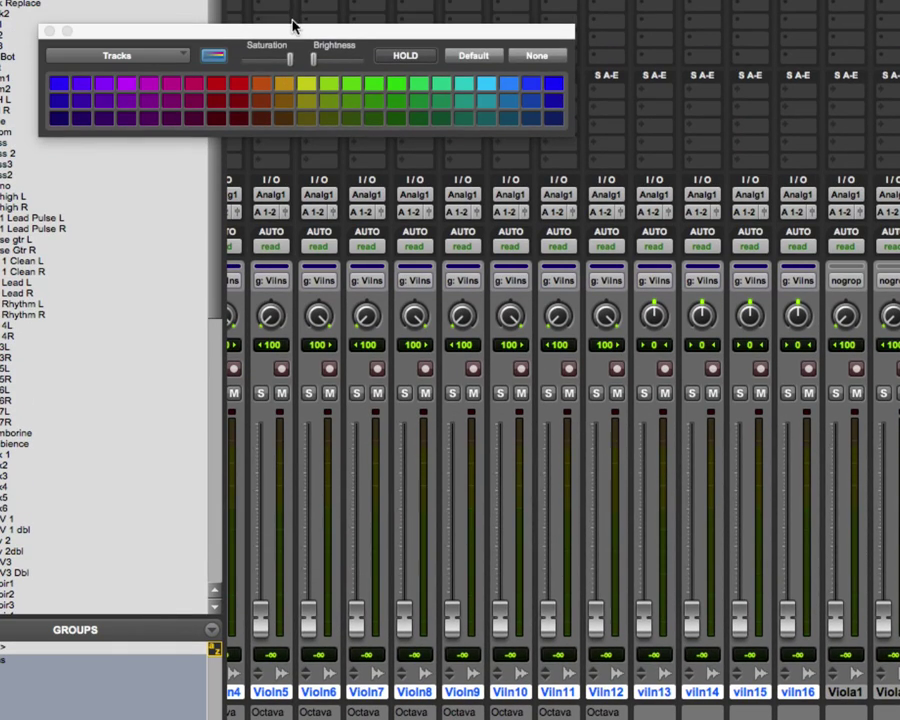
click(295, 88)
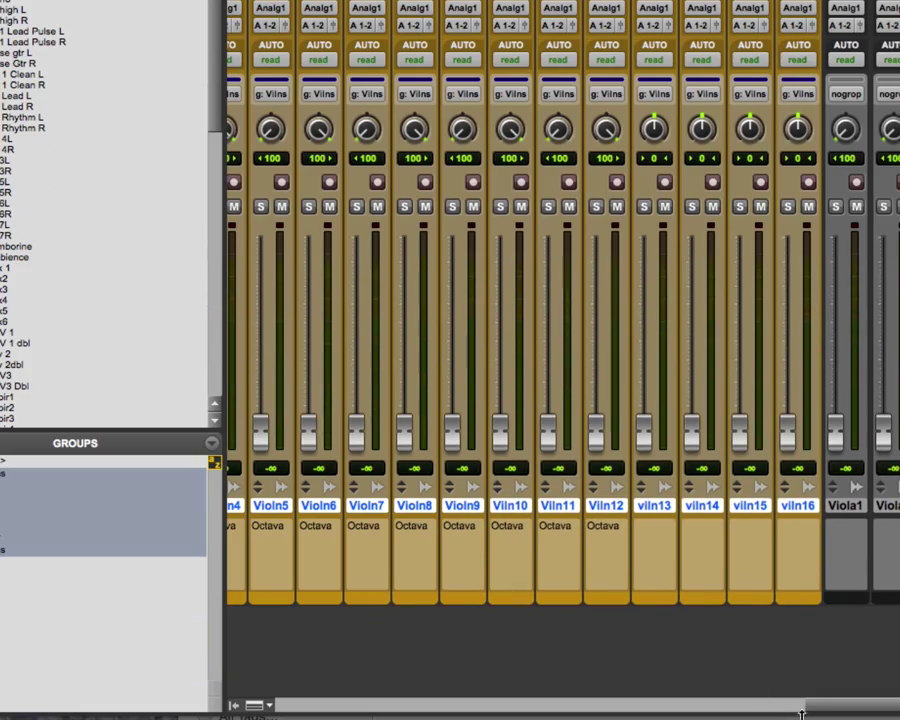
Select the viola tracks as a range ending at Viol22 and color them turquoise.
drag(824, 706, 896, 711)
click(324, 506)
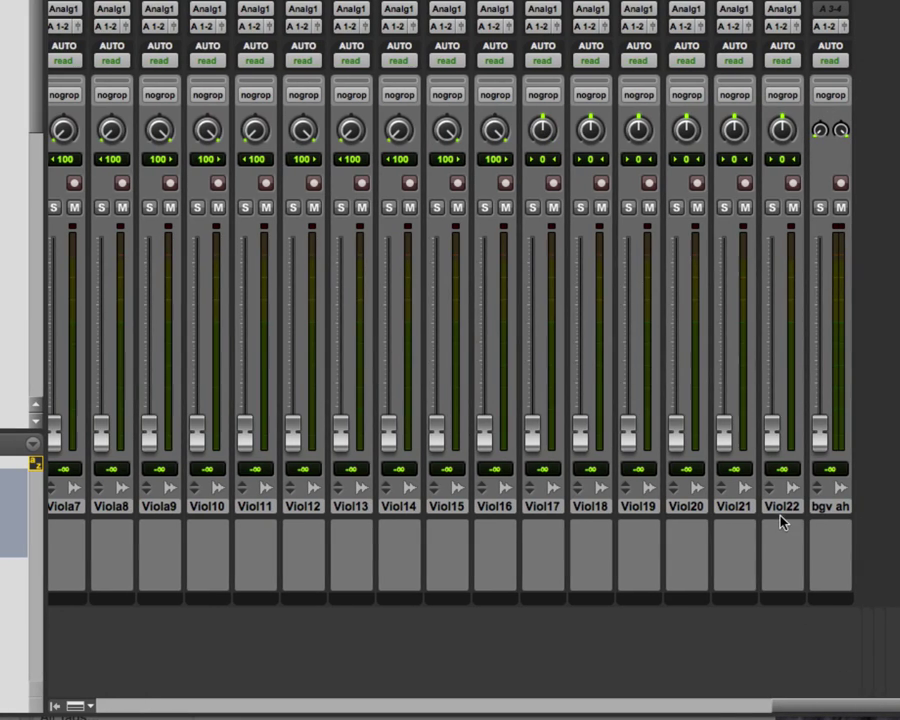
shift+click(785, 508)
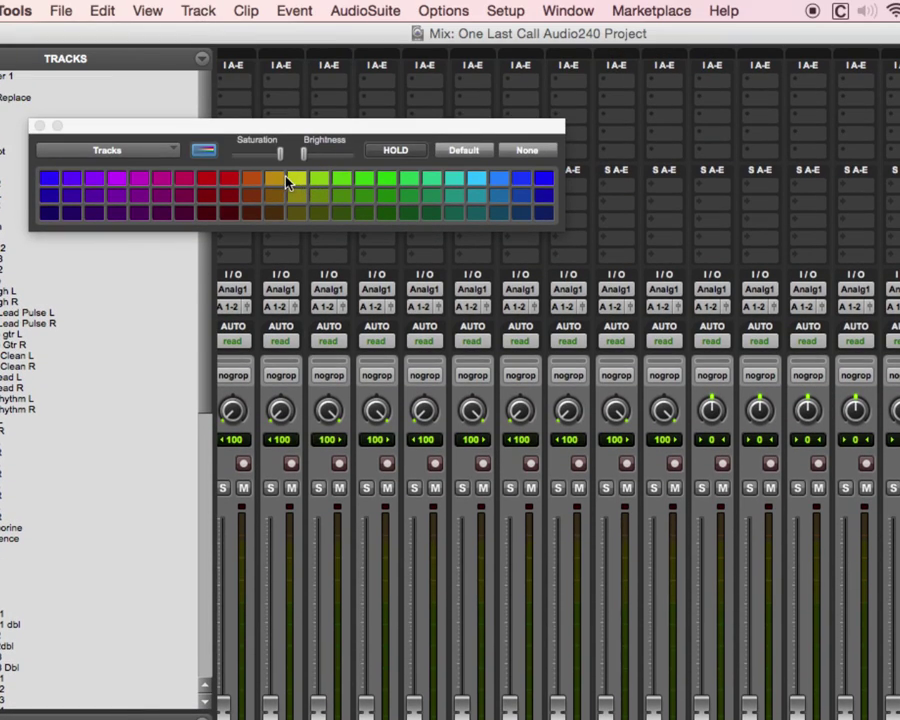
click(282, 177)
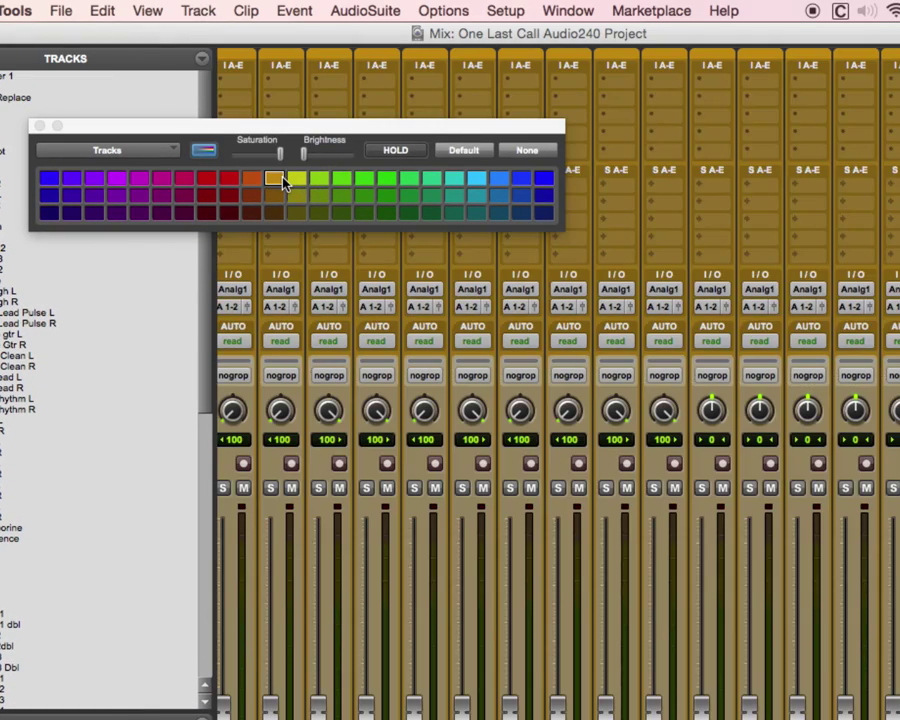
click(452, 180)
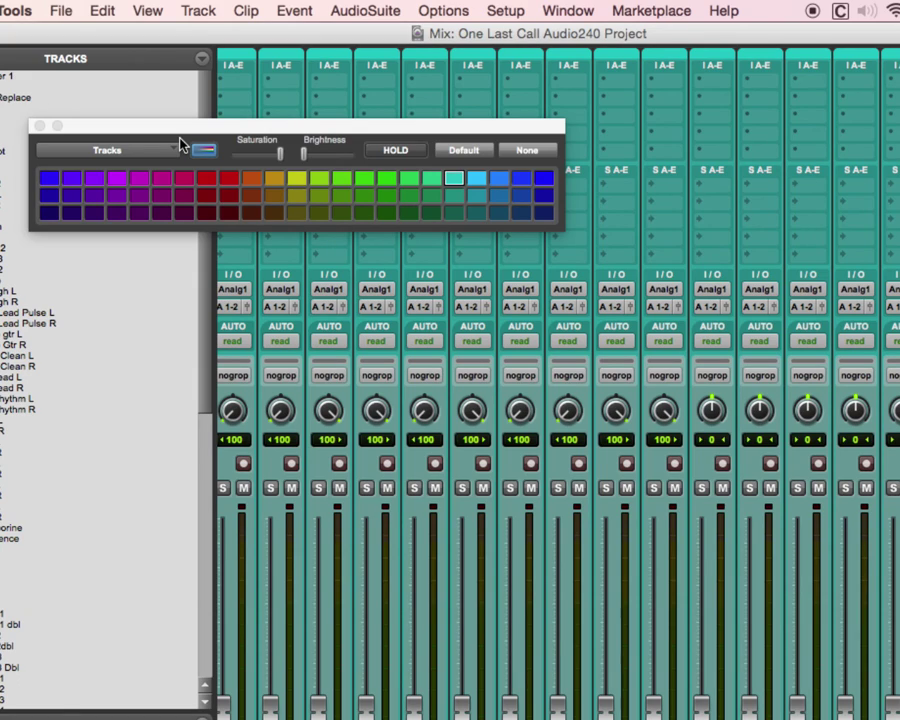
Quit Pro Tools despite the incomplete tasks and save the changes to the One Last Call Audio240 Project session.
key(super+q)
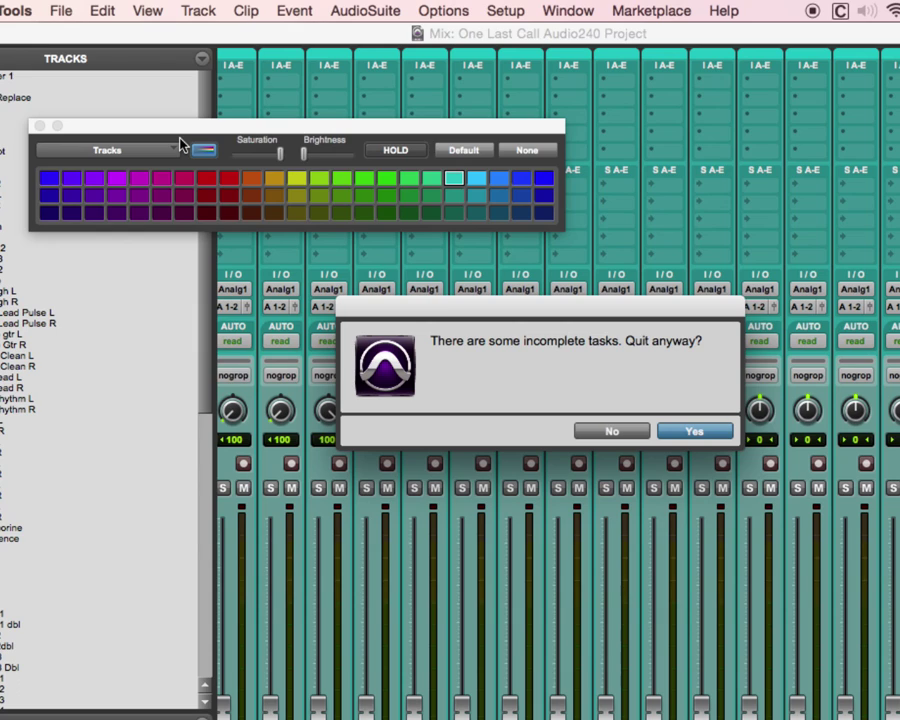
key(Return)
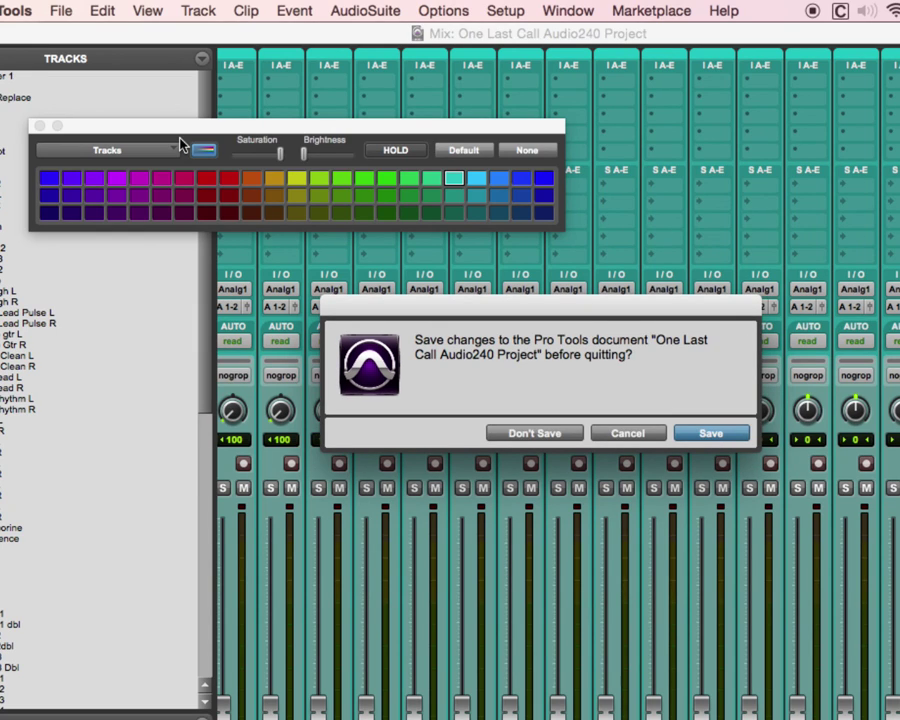
key(Return)
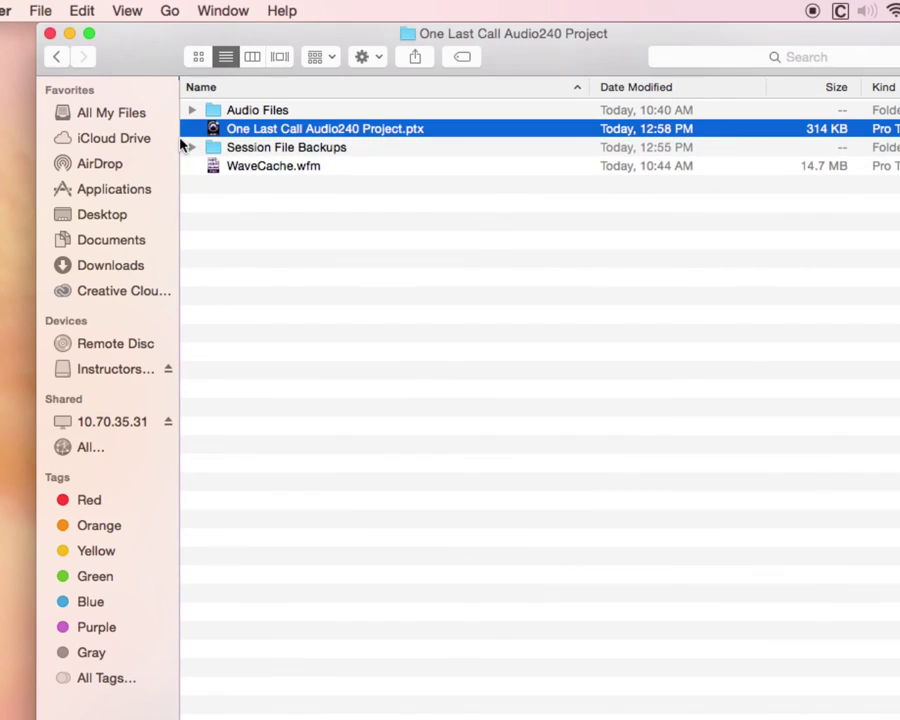